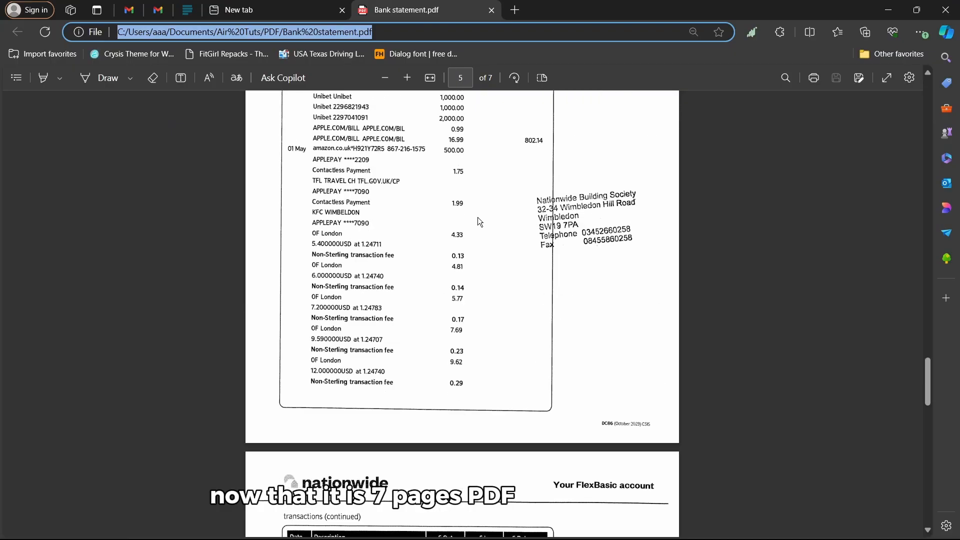
Scroll through the seven-page Bank statement.pdf in Edge back up to page 1
scroll(500, 255, up, 20)
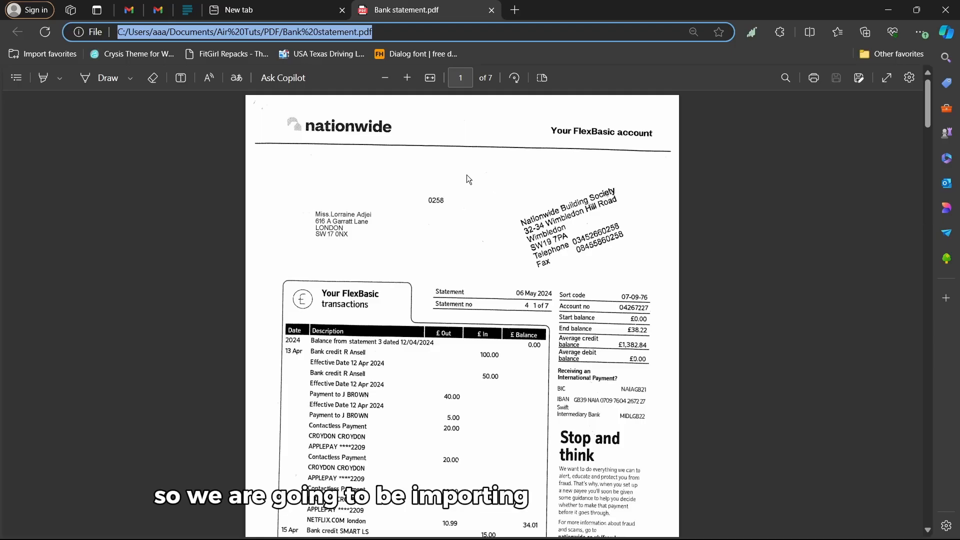
scroll(400, 230, down, 1)
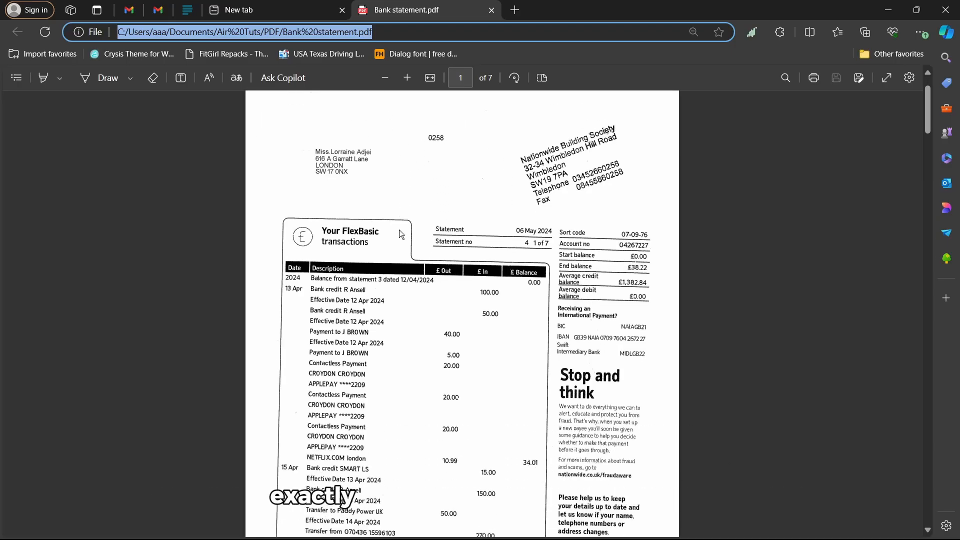
ctrl+scroll(505, 254, up, 2)
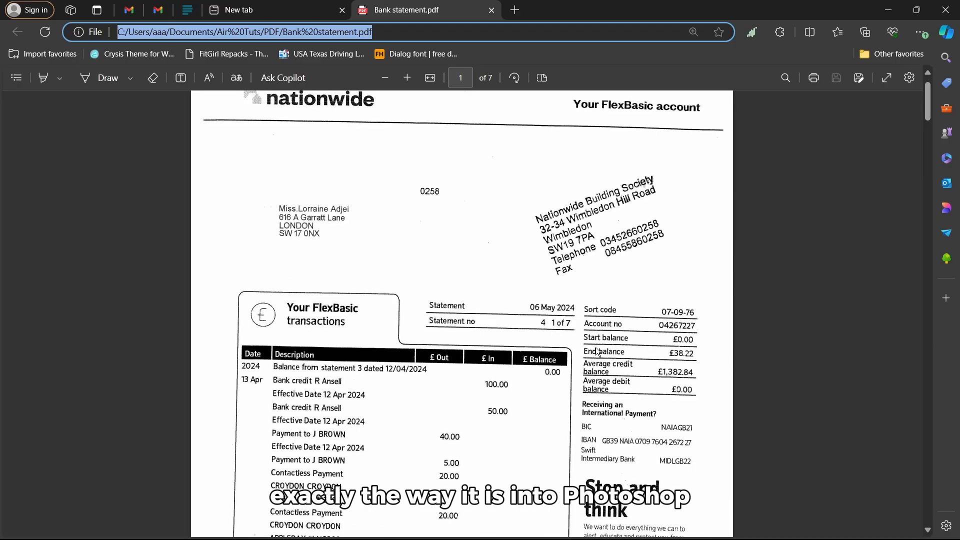
scroll(429, 364, down, 1)
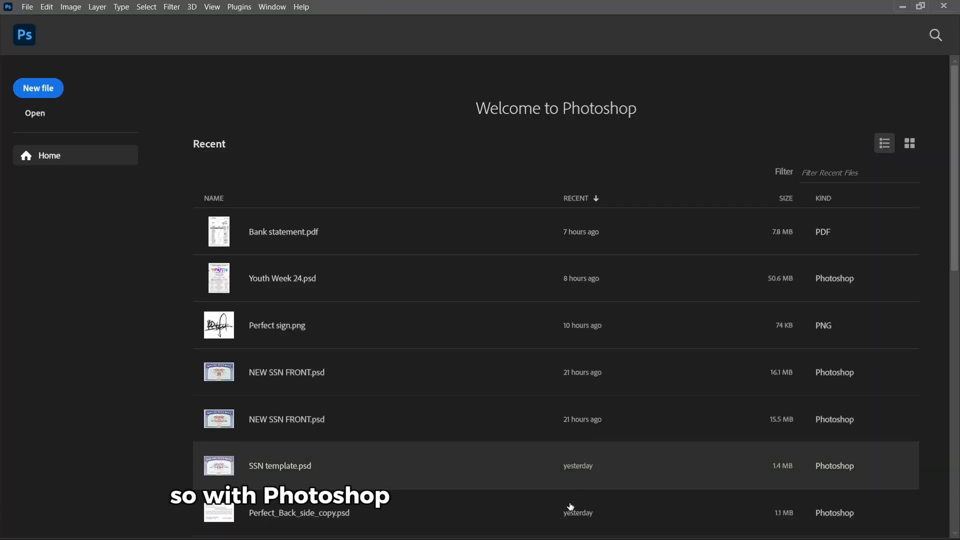
Drag Bank statement.pdf from File Explorer onto Photoshop to bring up the Import PDF dialog
click(378, 525)
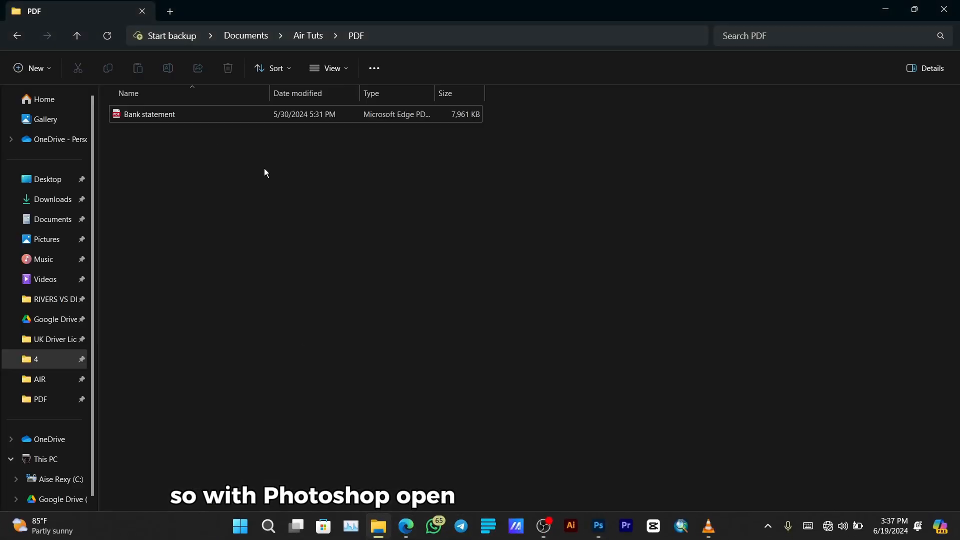
click(155, 112)
drag(158, 113, 408, 185)
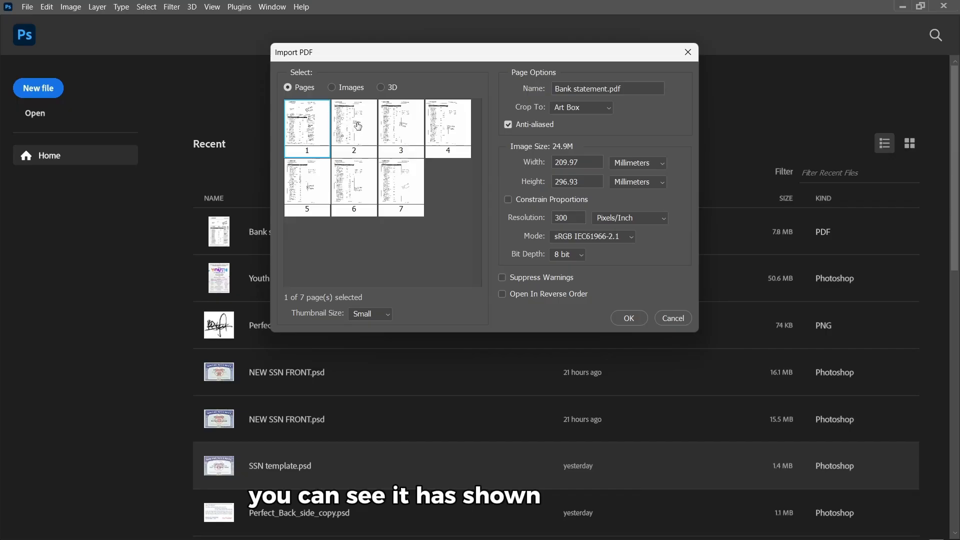
Select pages 1 through 7 in the Import PDF dialog so 7 of 7 are chosen
click(402, 136)
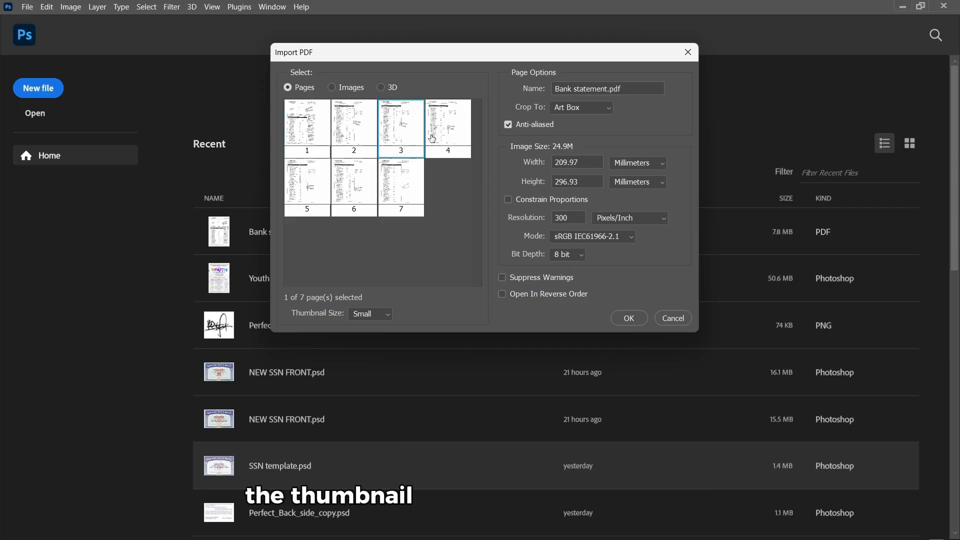
click(448, 141)
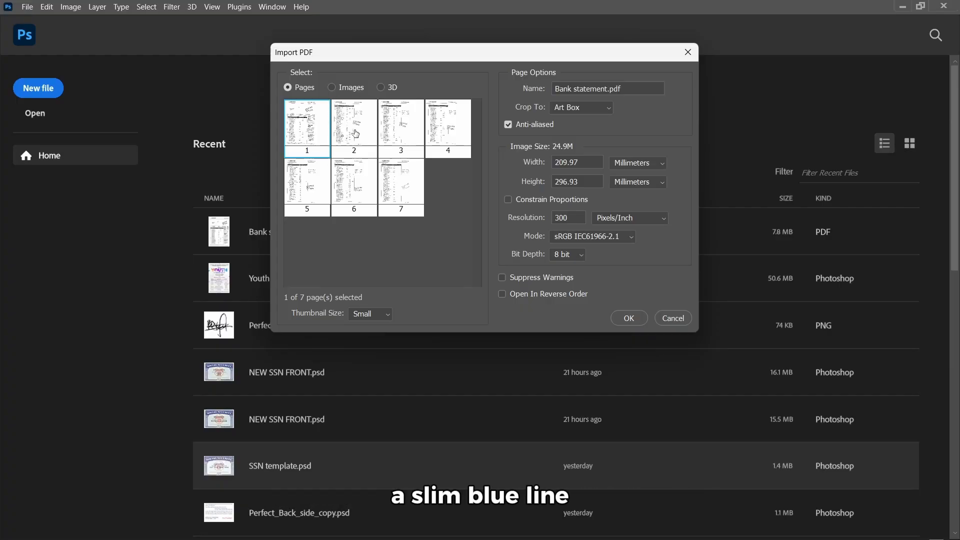
click(442, 133)
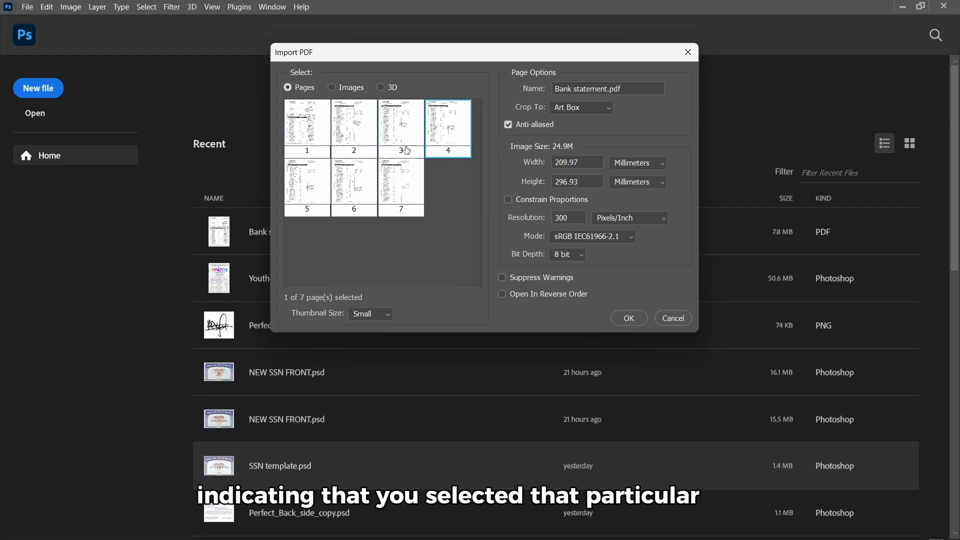
click(328, 141)
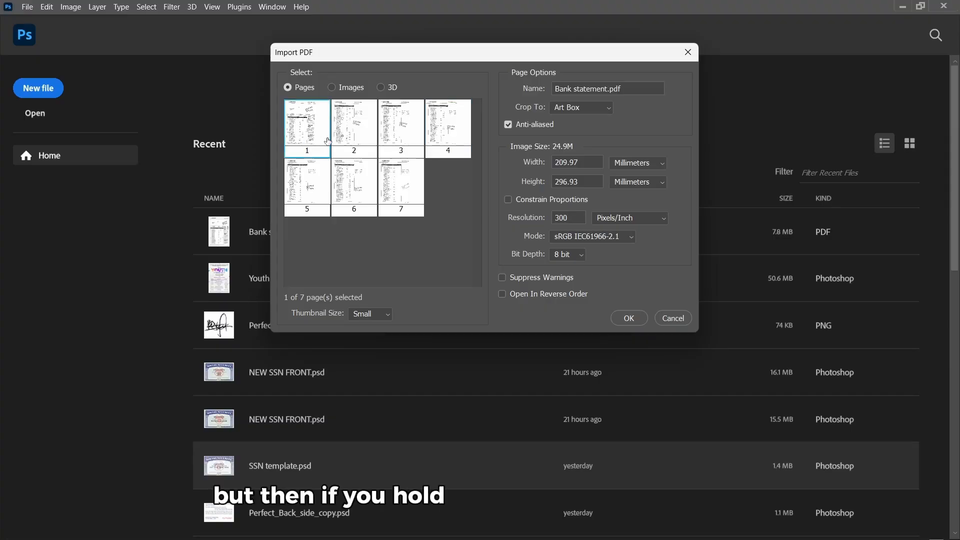
ctrl+click(354, 129)
ctrl+click(401, 170)
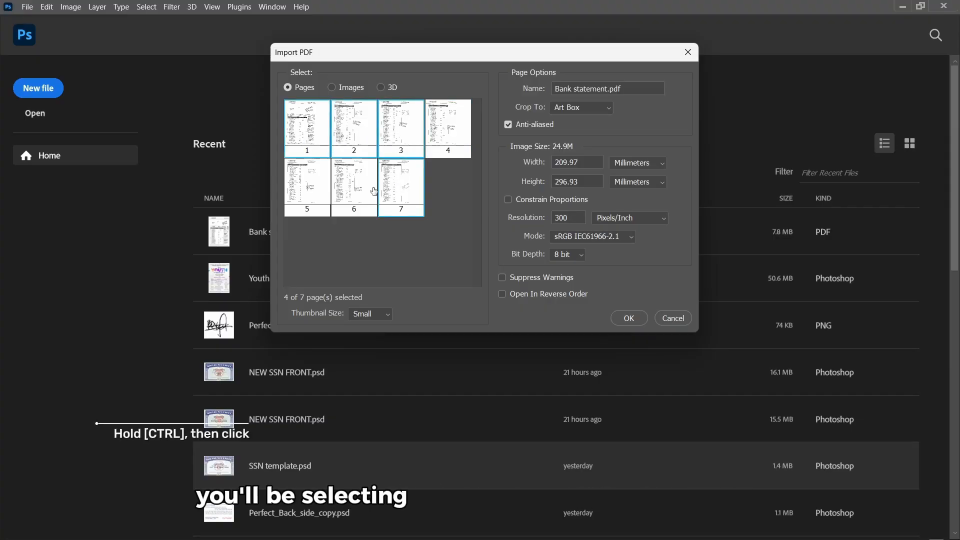
ctrl+click(355, 192)
ctrl+click(306, 193)
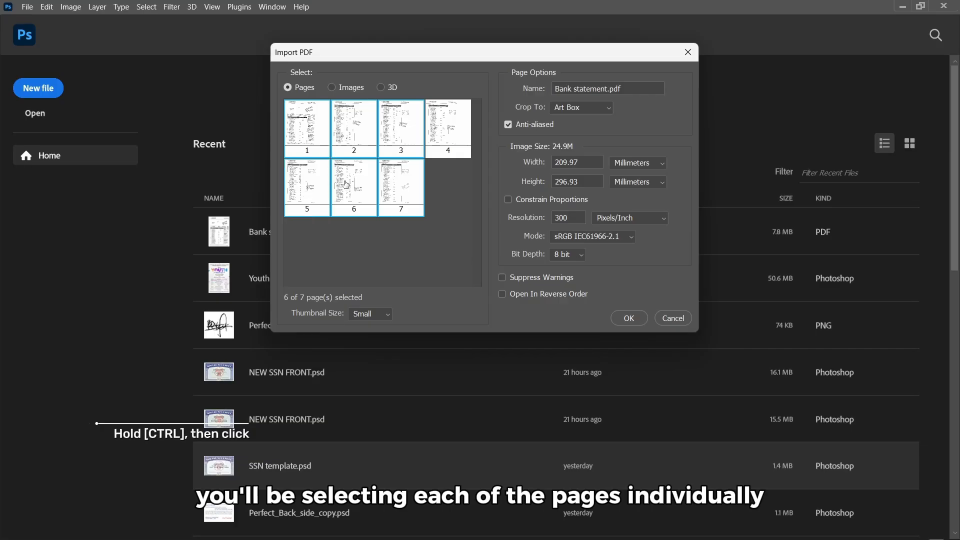
click(326, 132)
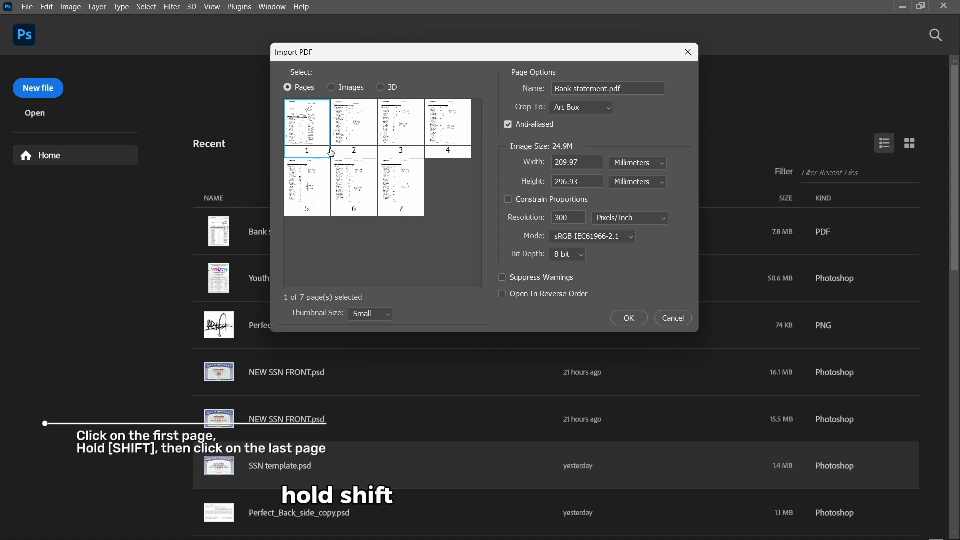
shift+click(404, 205)
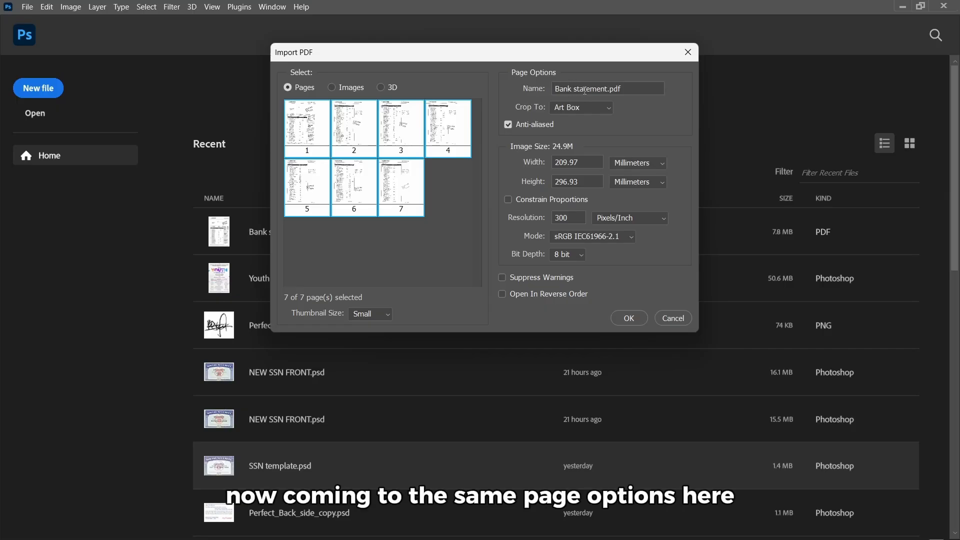
Import the pages with Art Box cropping at 300 pixels/inch and 8 bit depth
click(558, 109)
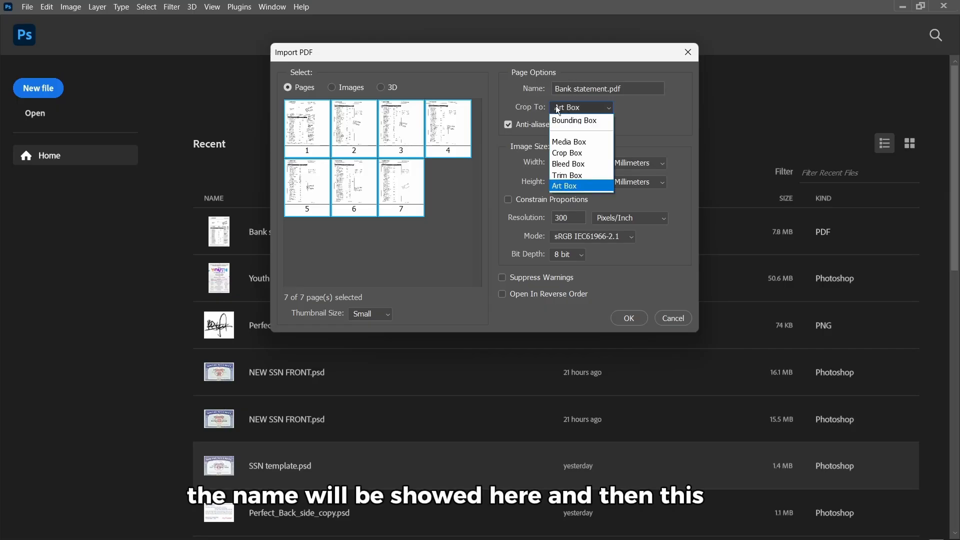
click(599, 105)
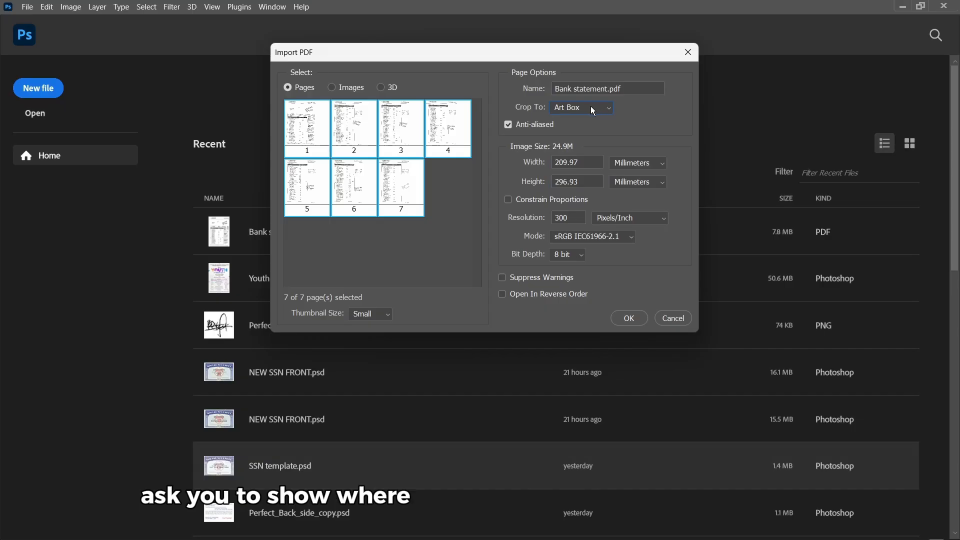
click(586, 107)
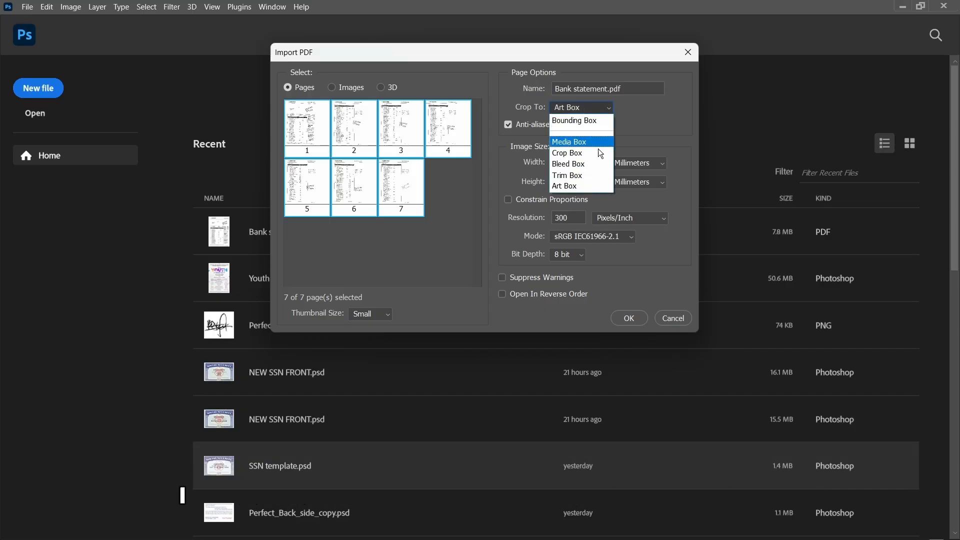
click(587, 184)
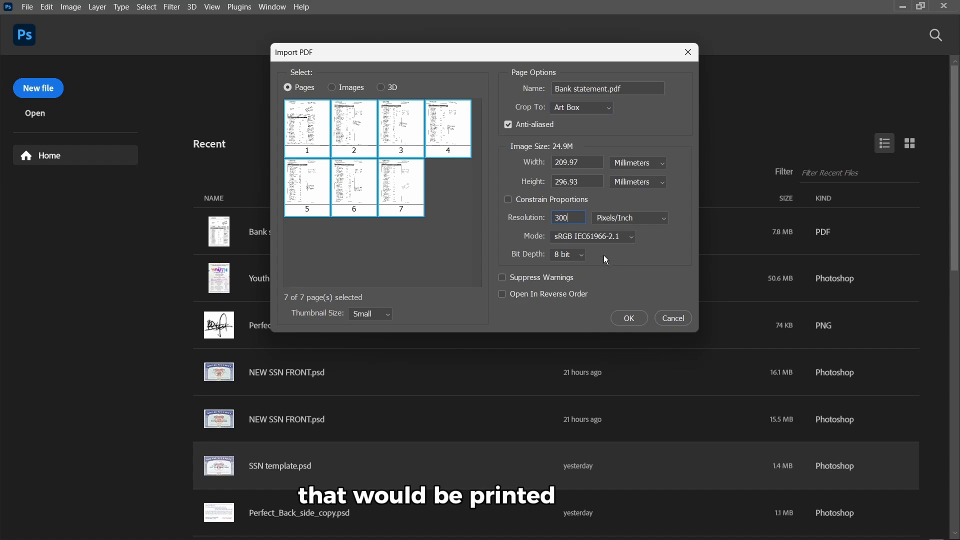
click(580, 257)
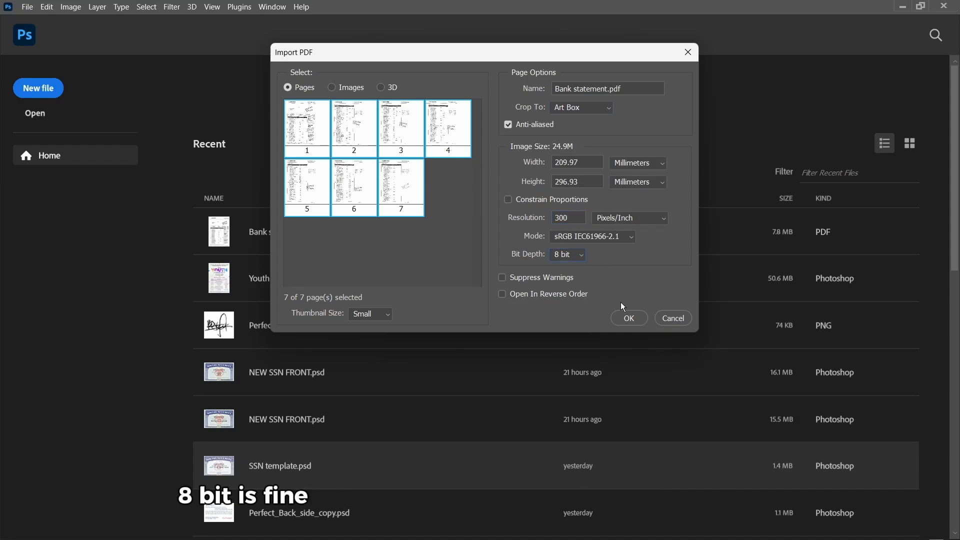
click(630, 318)
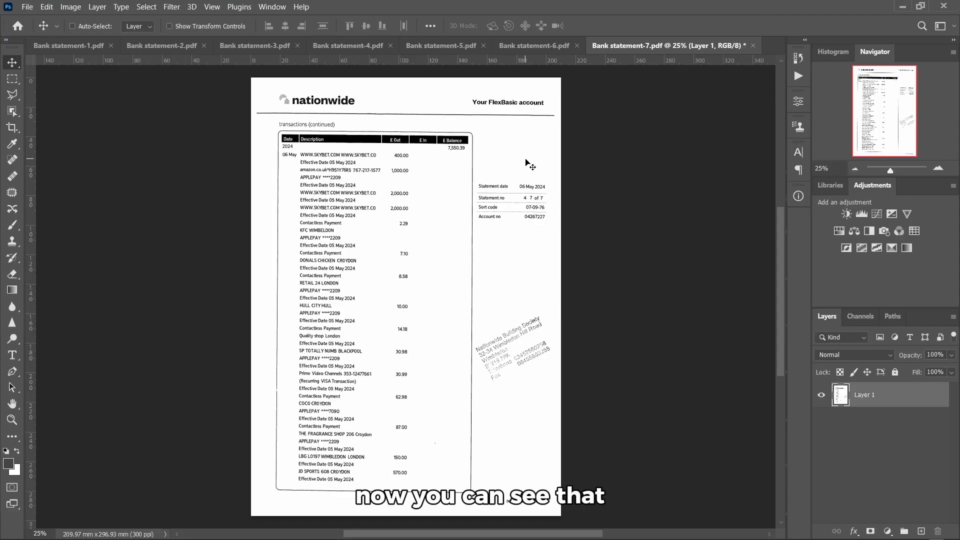
Flip through the Bank statement-6, -5 and -4 documents, then return to Bank statement-1
click(560, 46)
click(445, 46)
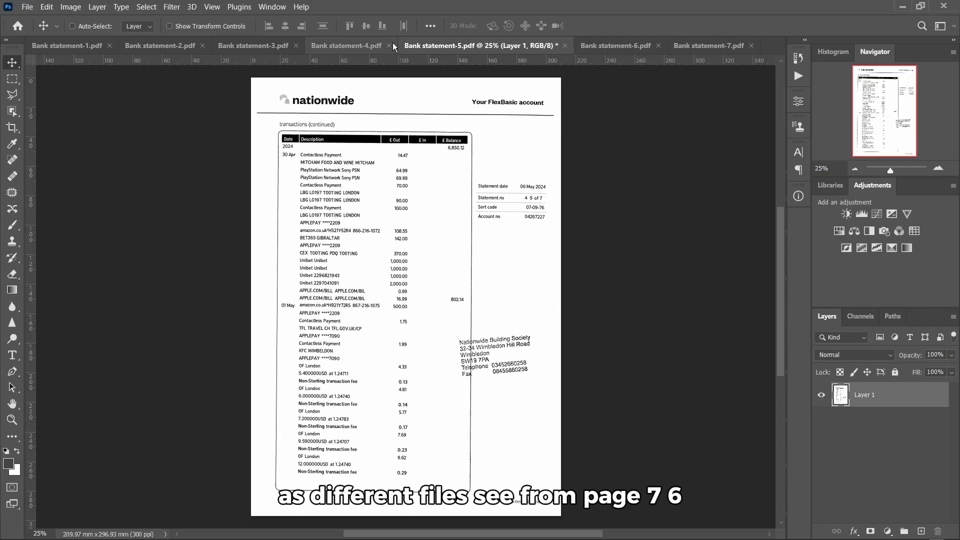
click(349, 43)
click(75, 45)
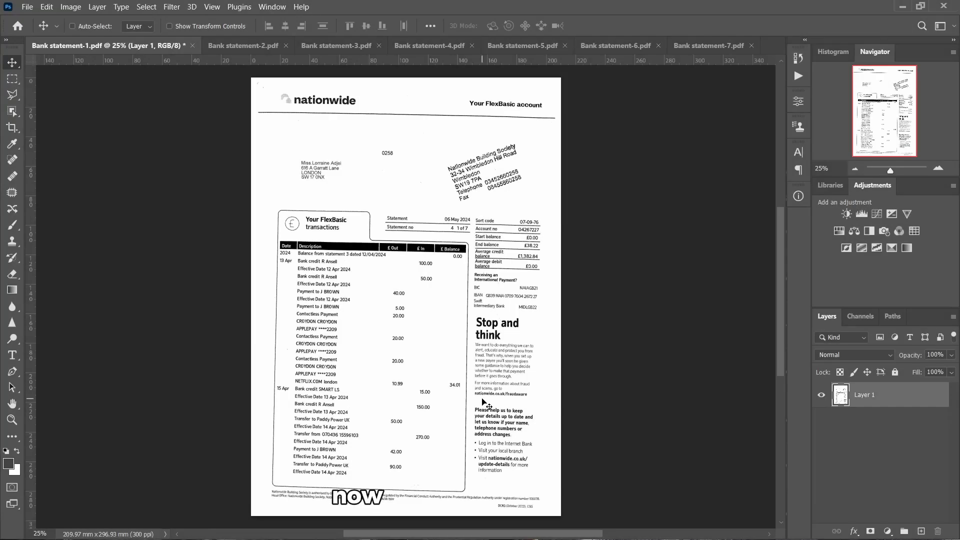
Zoom to about 253% and pan until the name and address block fills the canvas
scroll(484, 402, down, 1)
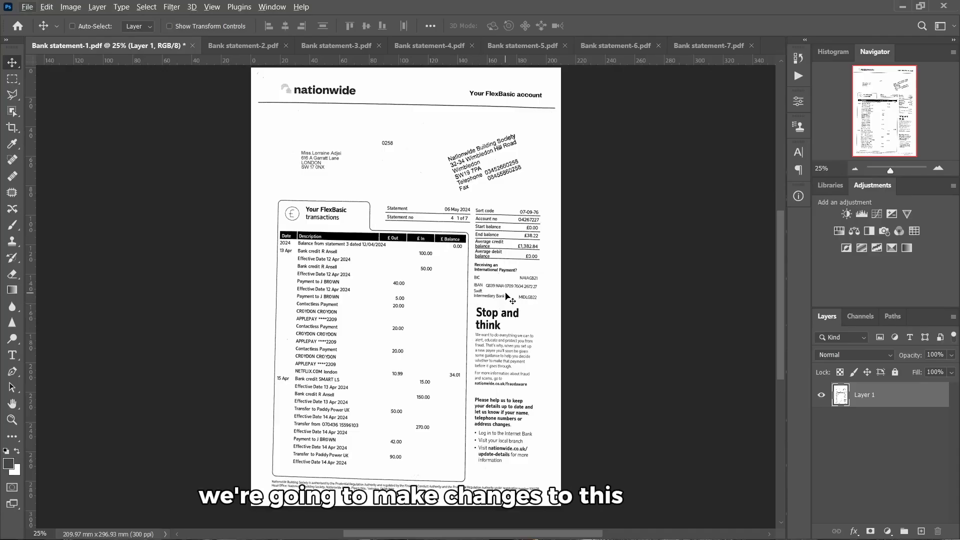
scroll(506, 295, up, 5)
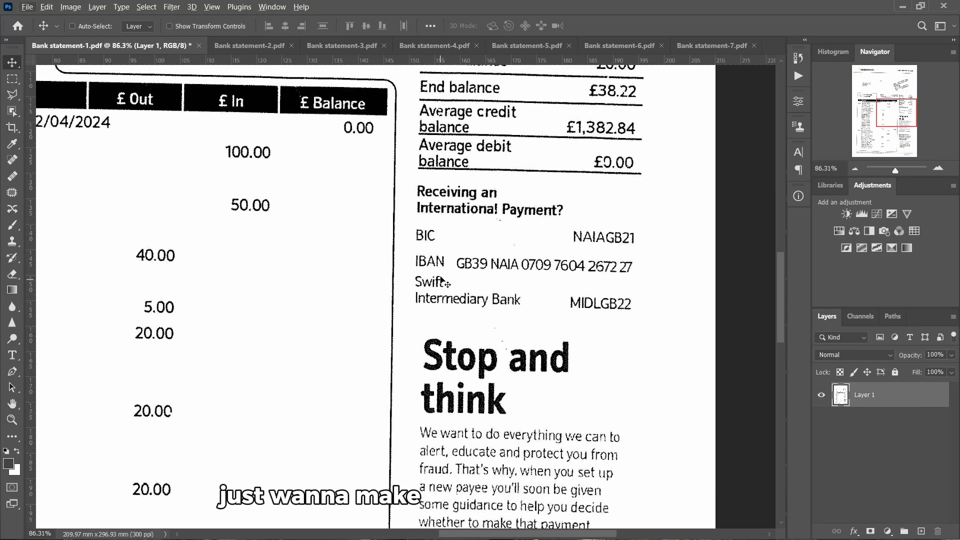
scroll(441, 279, up, 3)
scroll(465, 260, up, 5)
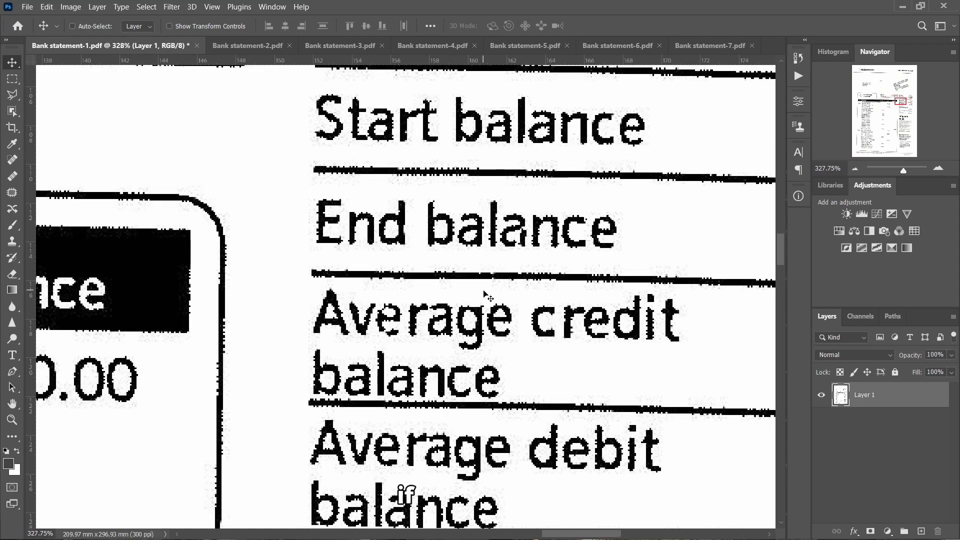
scroll(484, 295, right, 2)
scroll(449, 320, up, 2)
scroll(448, 318, right, 3)
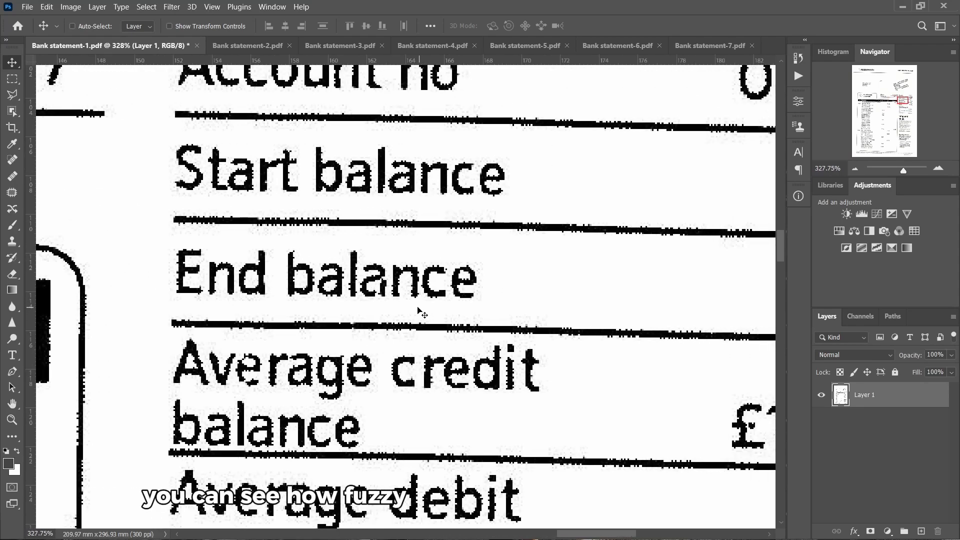
scroll(317, 316, up, 3)
scroll(320, 320, down, 3)
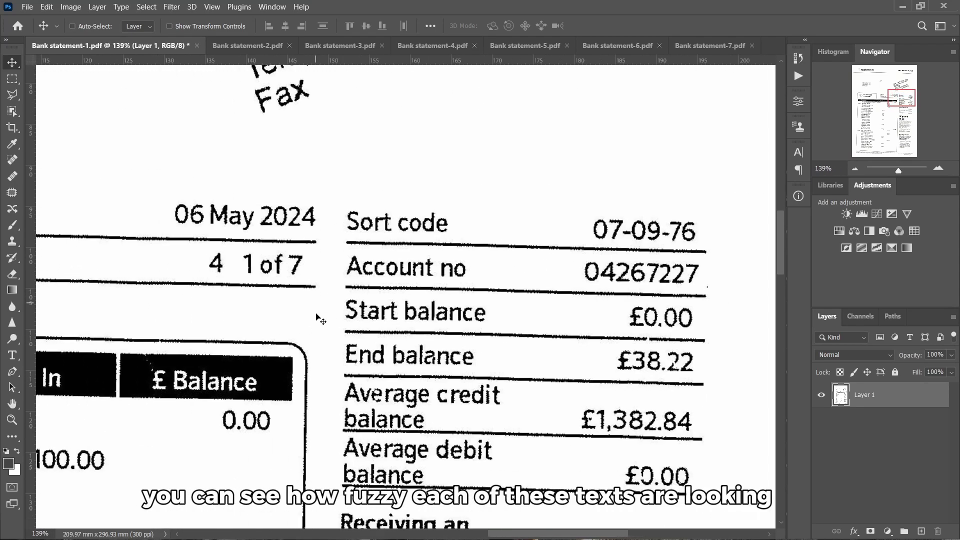
scroll(317, 315, down, 4)
scroll(321, 314, left, 2)
scroll(345, 315, down, 2)
scroll(400, 320, right, 3)
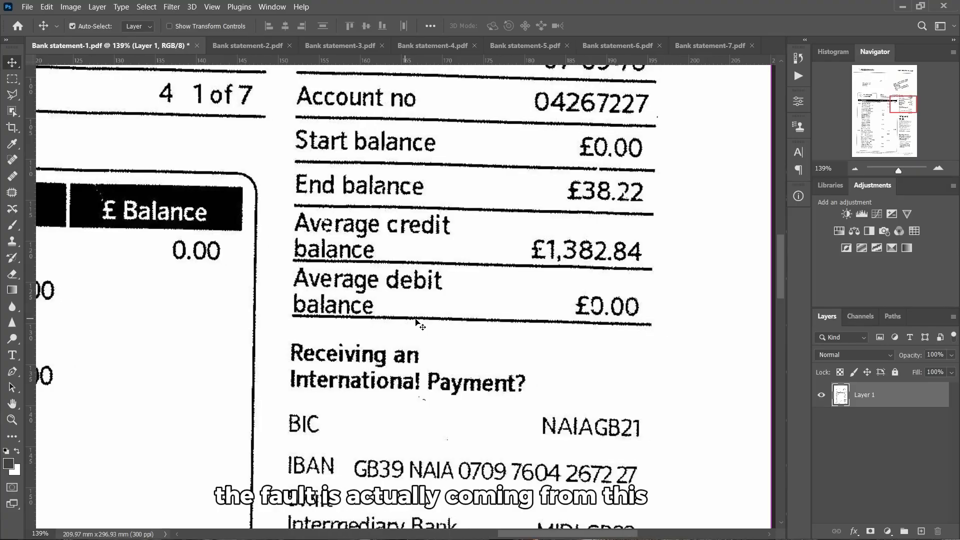
scroll(417, 321, right, 2)
scroll(589, 299, up, 4)
scroll(582, 311, up, 1)
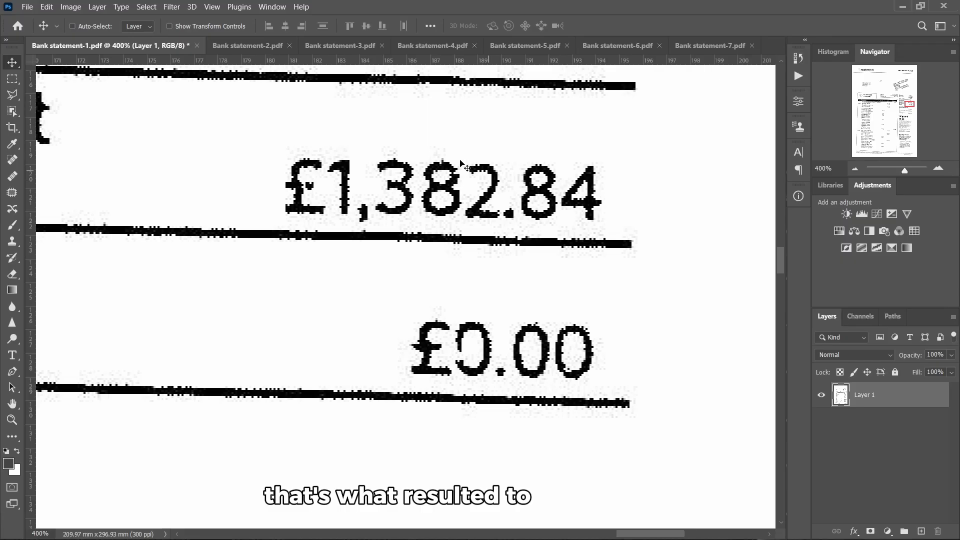
scroll(464, 167, down, 8)
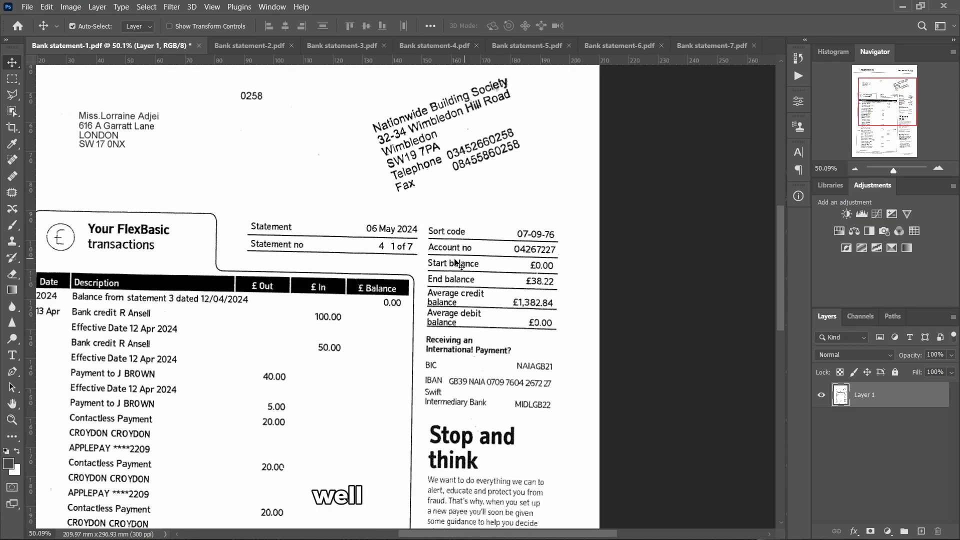
scroll(455, 259, left, 3)
scroll(349, 231, up, 4)
scroll(247, 228, left, 1)
scroll(241, 242, up, 1)
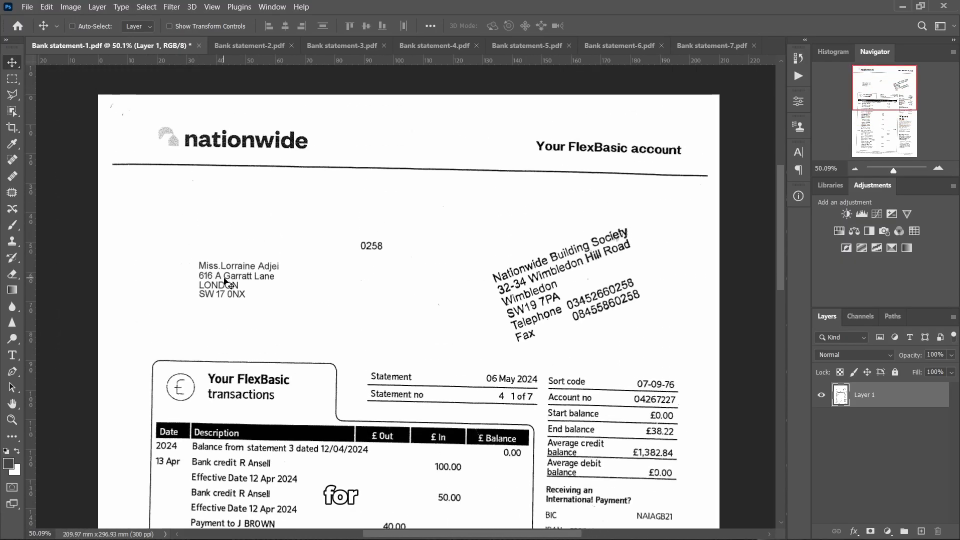
scroll(239, 259, up, 5)
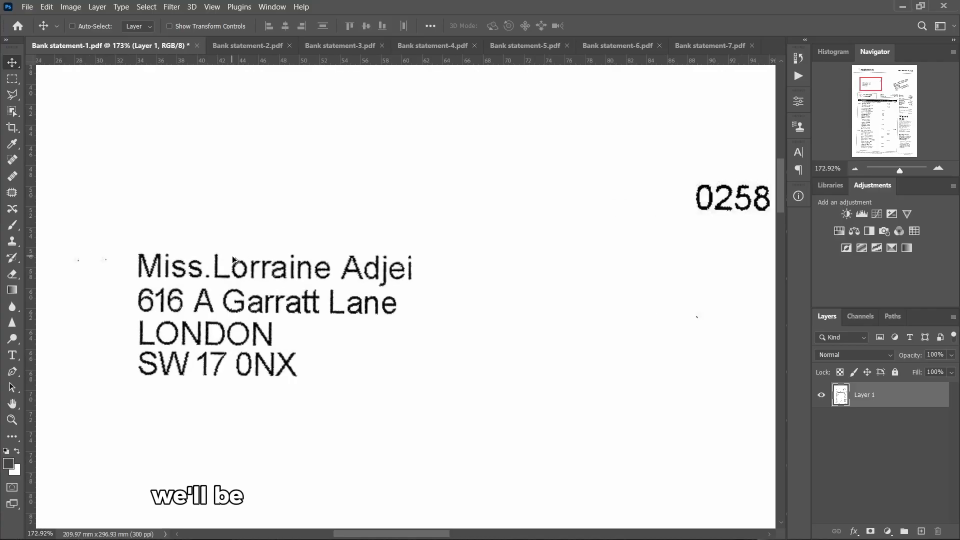
scroll(234, 260, up, 5)
scroll(265, 277, down, 3)
scroll(285, 277, left, 2)
scroll(328, 279, down, 1)
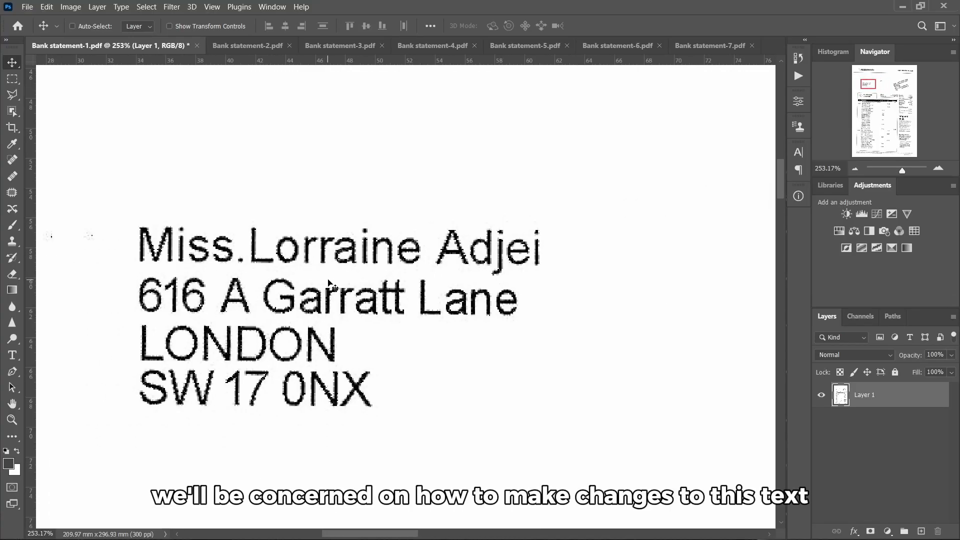
scroll(331, 281, right, 1)
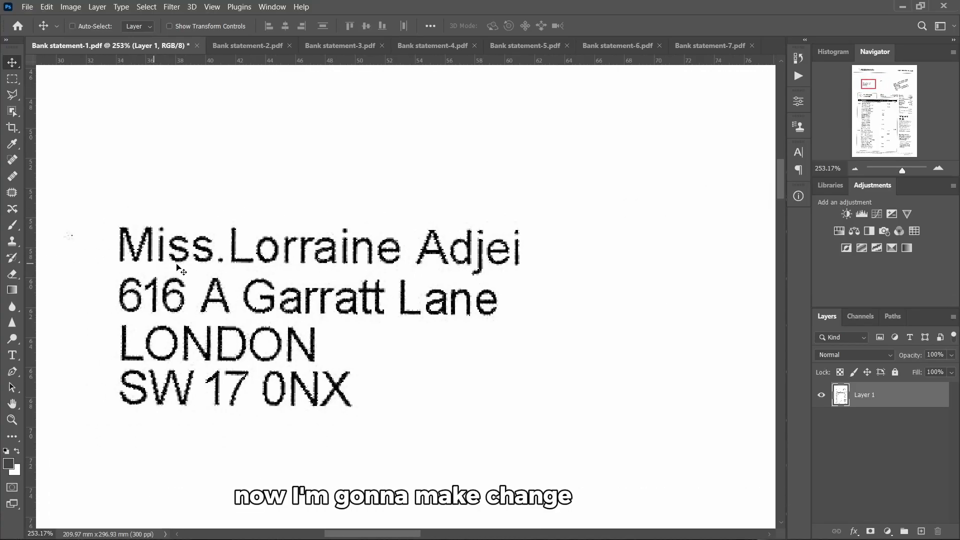
scroll(283, 200, right, 1)
scroll(283, 200, right, 1)
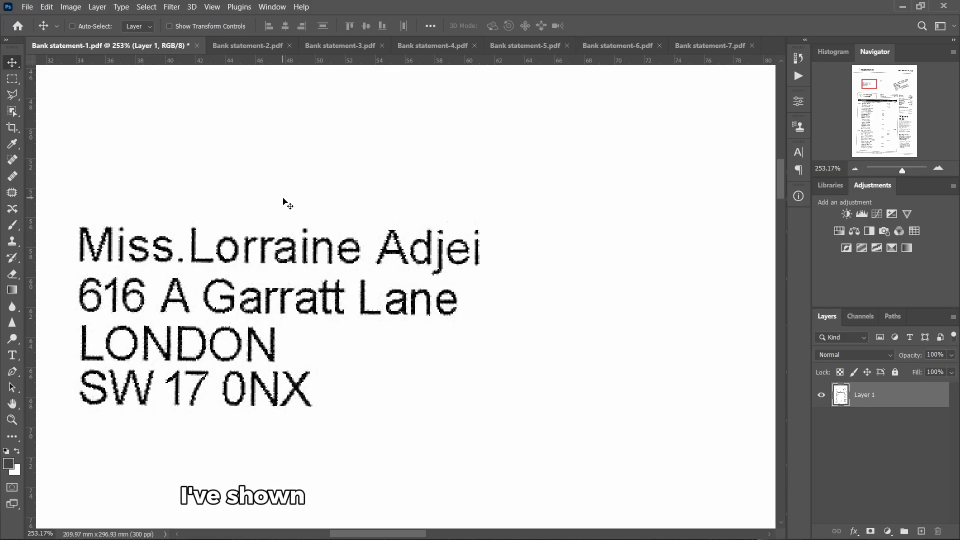
scroll(283, 200, up, 2)
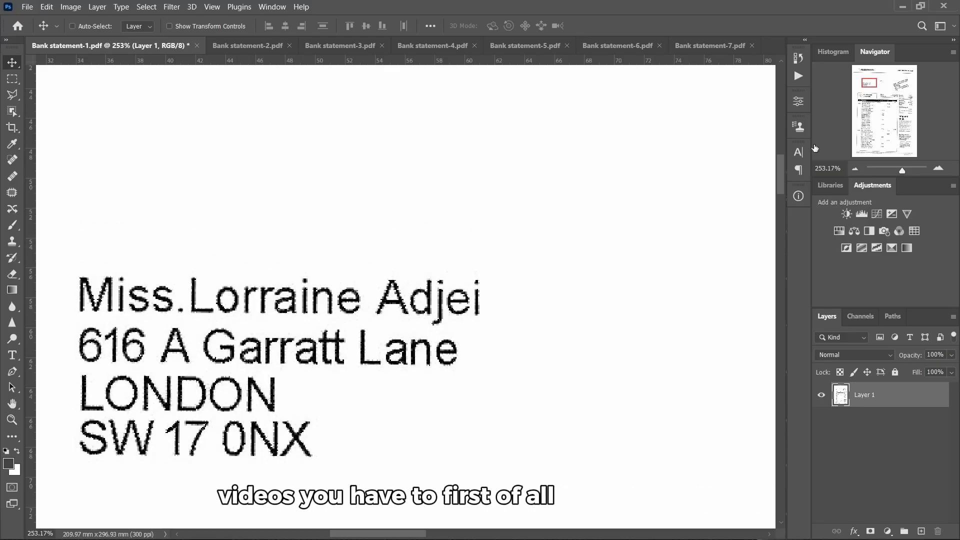
Add an Arial type layer above the address with the customer's name, then nudge it lower
click(798, 152)
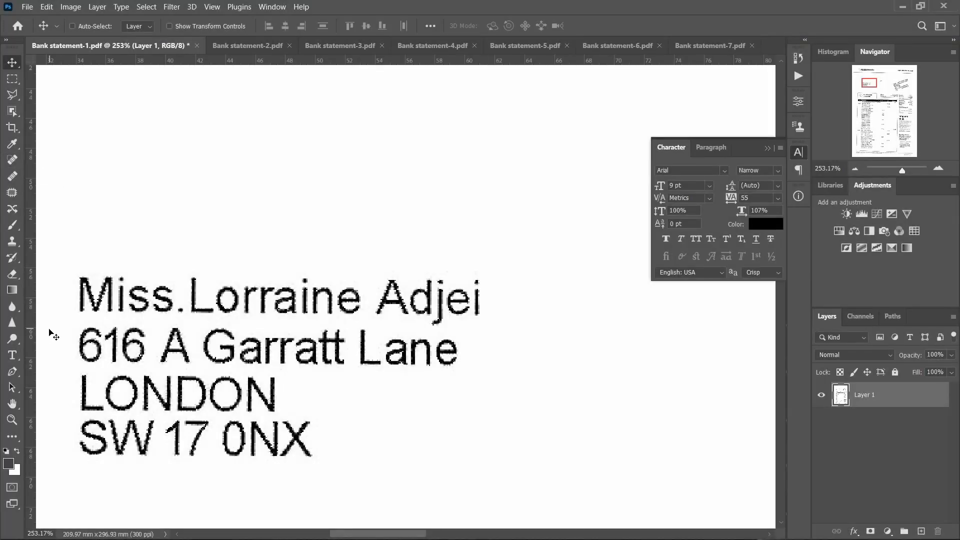
click(12, 358)
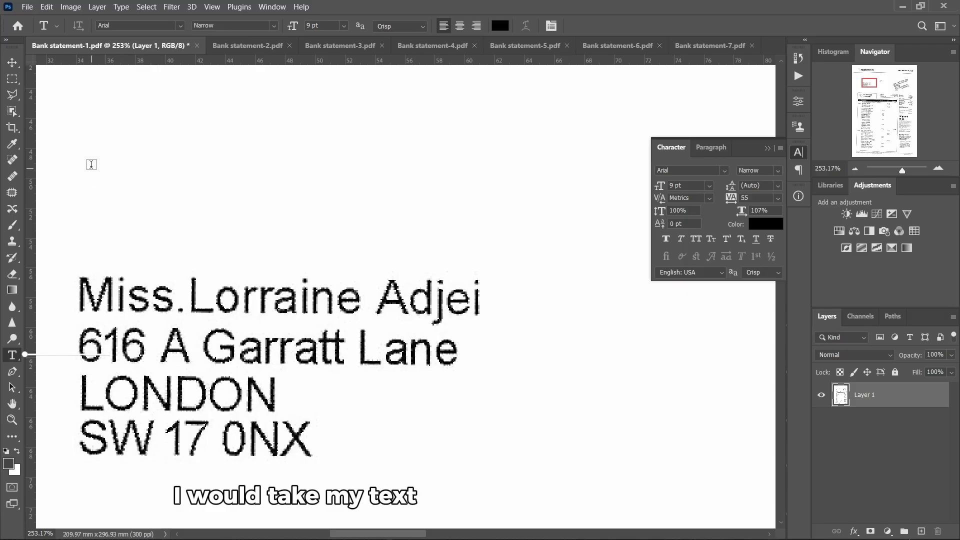
click(91, 164)
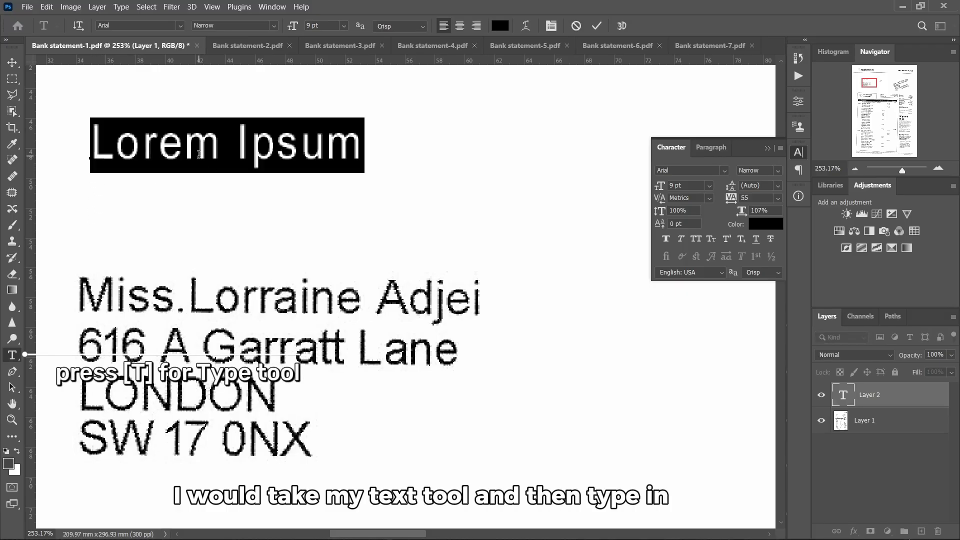
text(Miss)
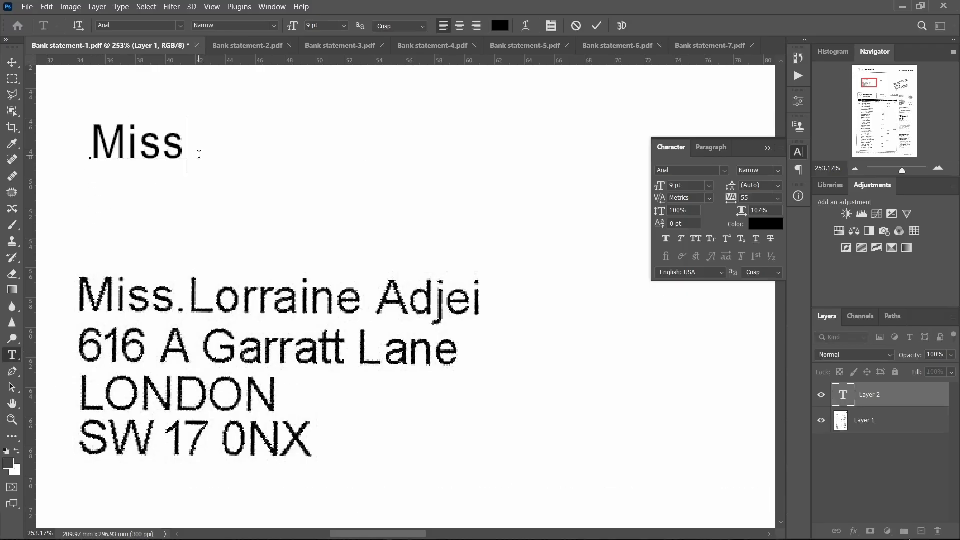
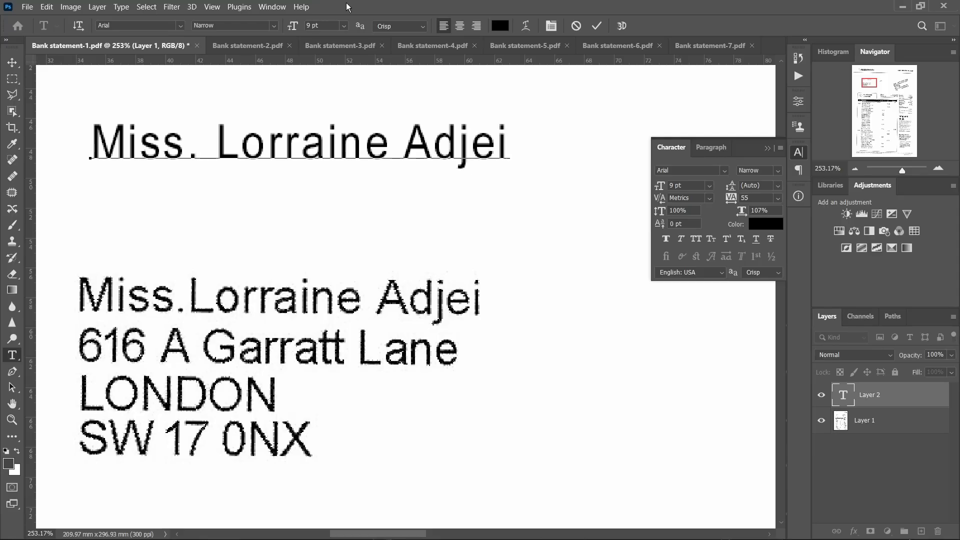
key(ctrl+Return)
click(11, 64)
drag(222, 128, 222, 220)
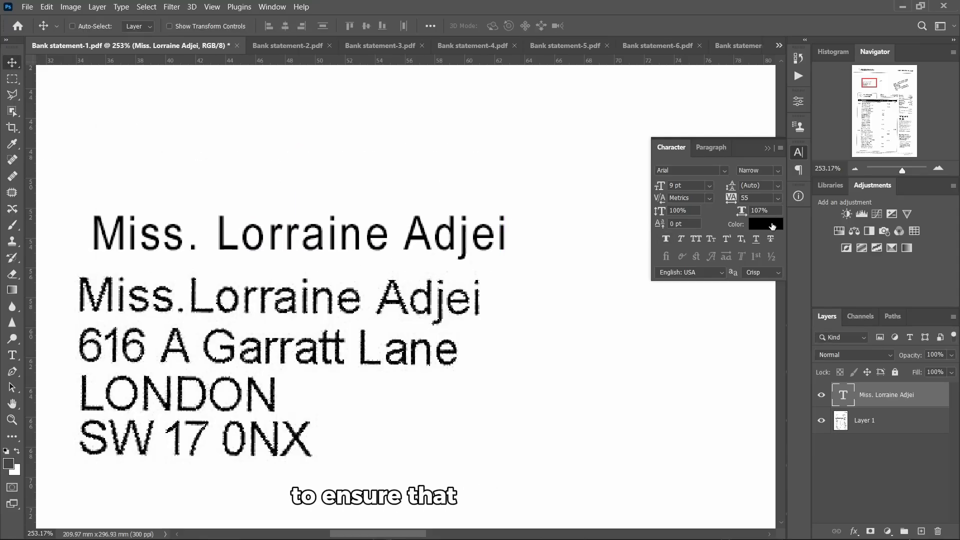
Colour the new name text red and lay it over the black name line
click(770, 224)
drag(725, 139, 733, 121)
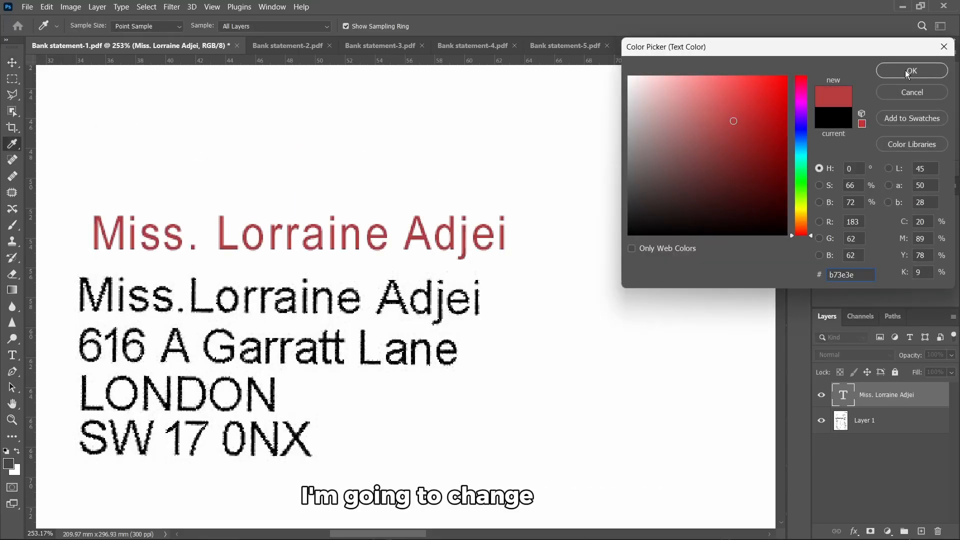
click(909, 71)
scroll(320, 222, up, 1)
drag(320, 223, 300, 287)
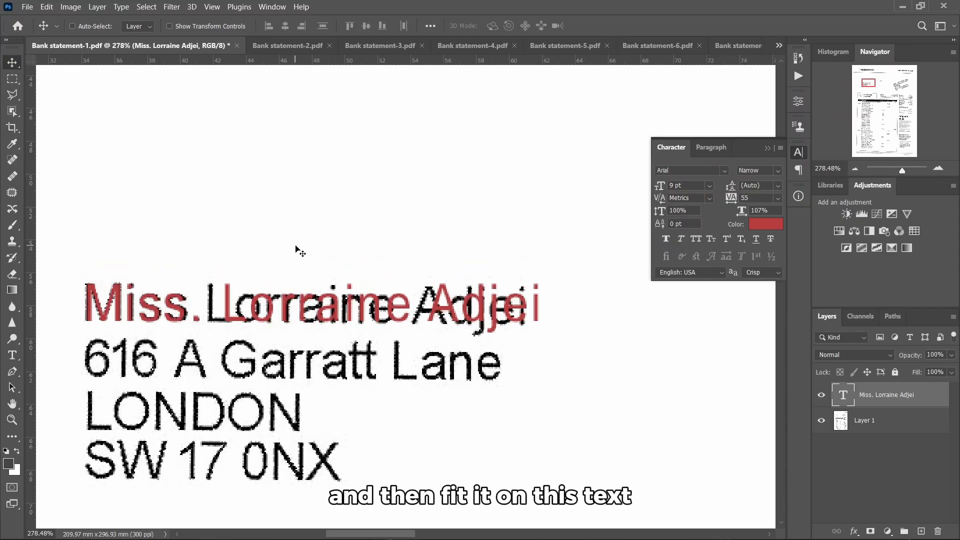
Adjust the red name's letter spacing and horizontal scale to match the printed line
scroll(430, 301, right, 1)
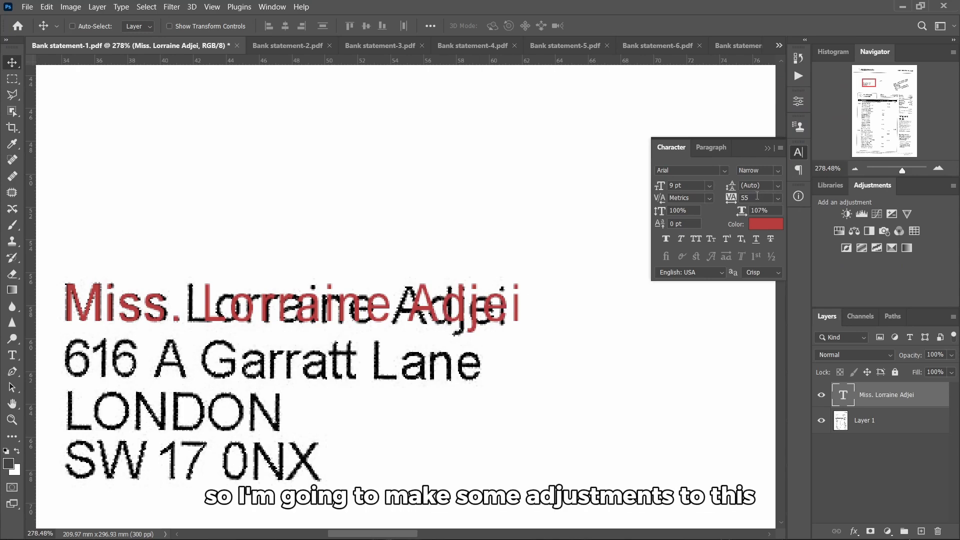
click(749, 198)
scroll(749, 199, down, 4)
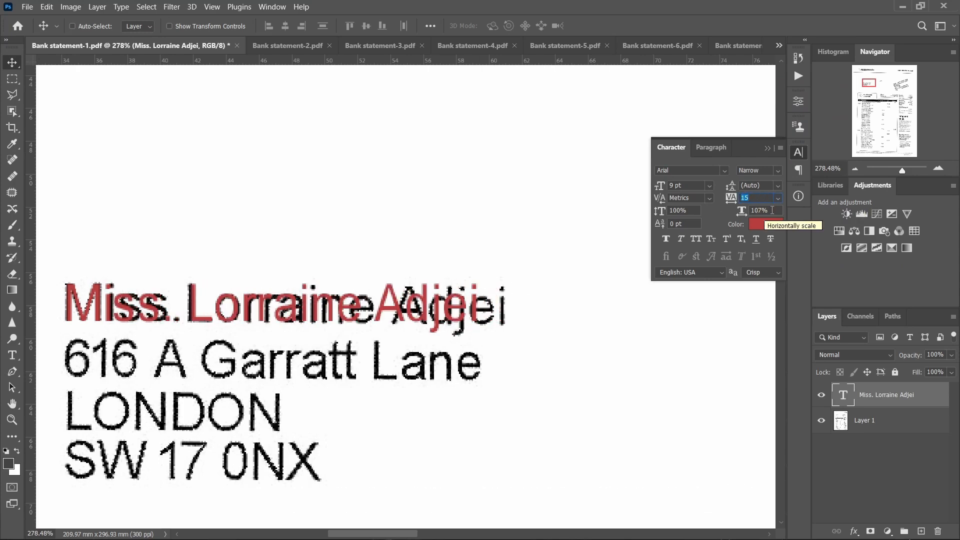
click(771, 211)
scroll(771, 210, down, 7)
scroll(769, 211, up, 11)
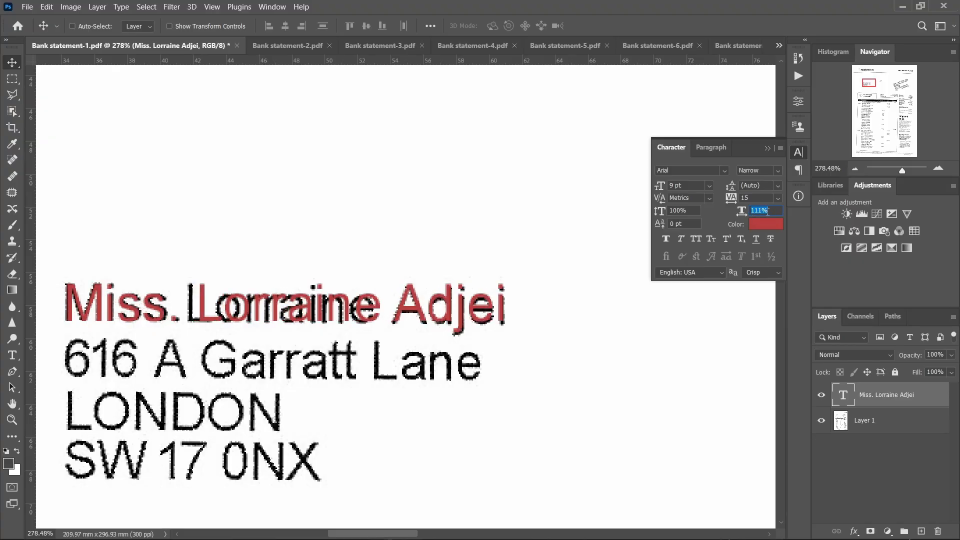
scroll(764, 207, down, 4)
click(754, 198)
scroll(753, 198, up, 7)
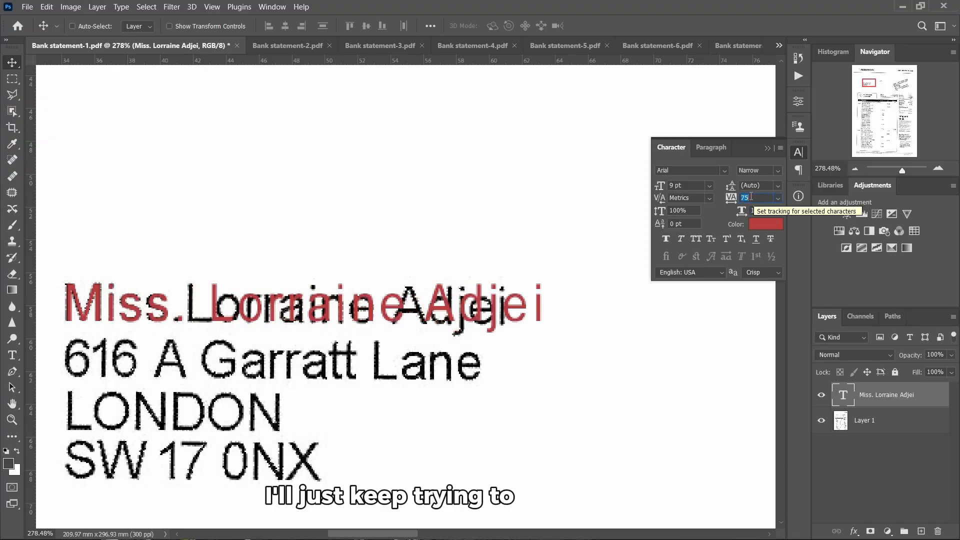
scroll(754, 198, down, 3)
Delete the space after the title, set tracking to 55, and lift the name above the line
double_click(202, 308)
key(BackSpace)
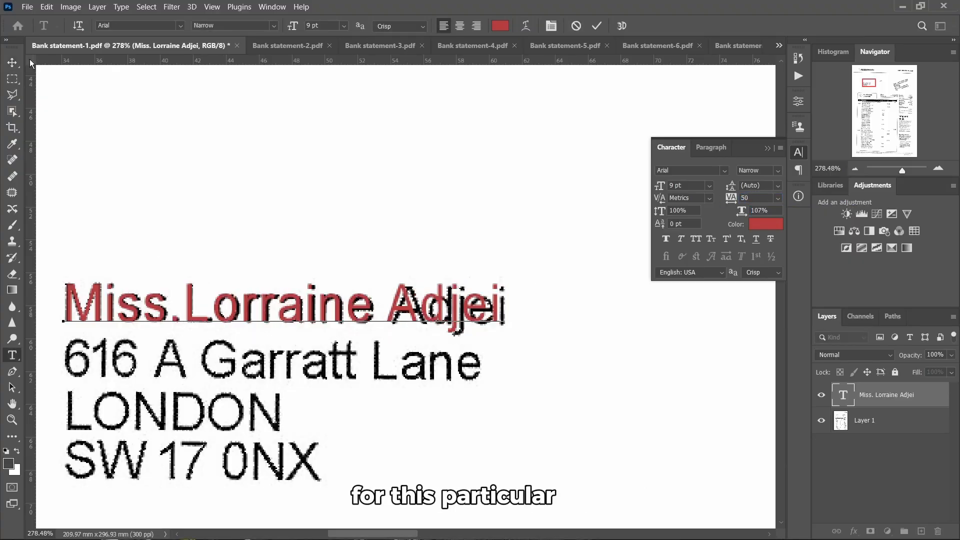
click(12, 62)
click(731, 198)
text(55)
key(Return)
scroll(498, 306, right, 1)
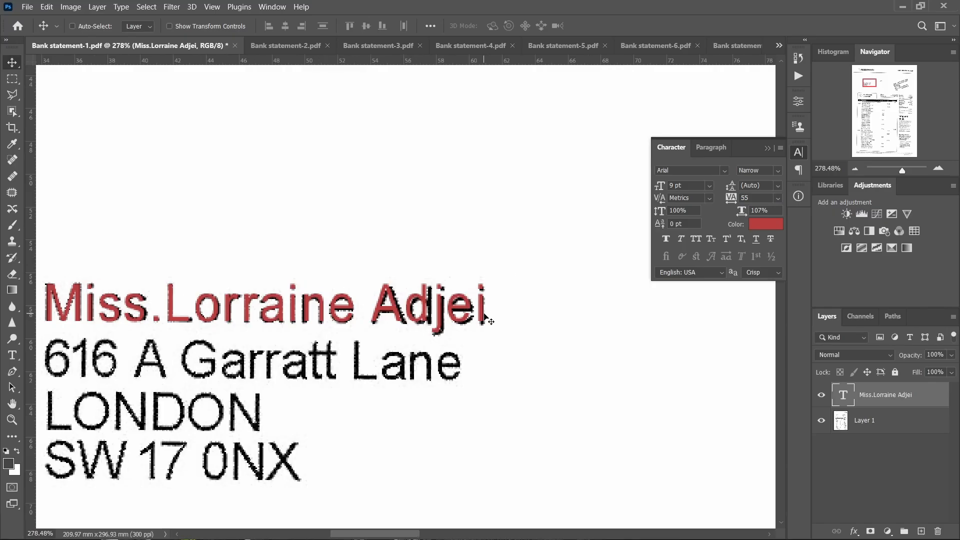
scroll(491, 316, left, 2)
drag(335, 322, 330, 243)
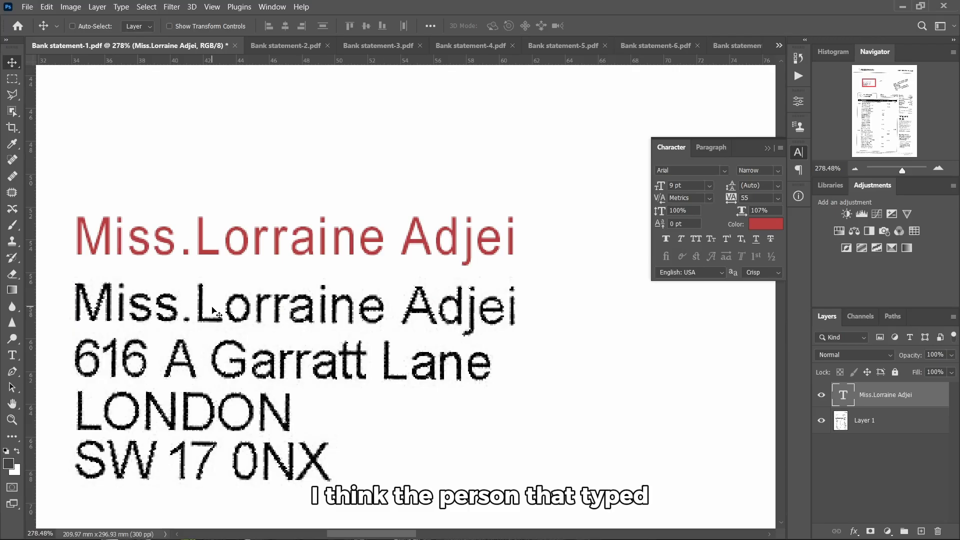
Move the red name back onto the black line and remove the space after the title
scroll(206, 296, up, 1)
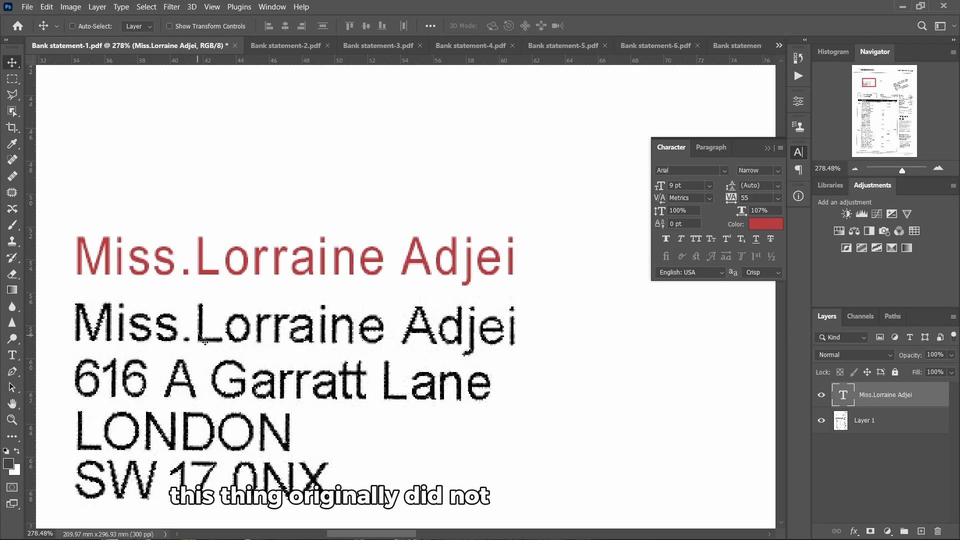
scroll(195, 338, down, 2)
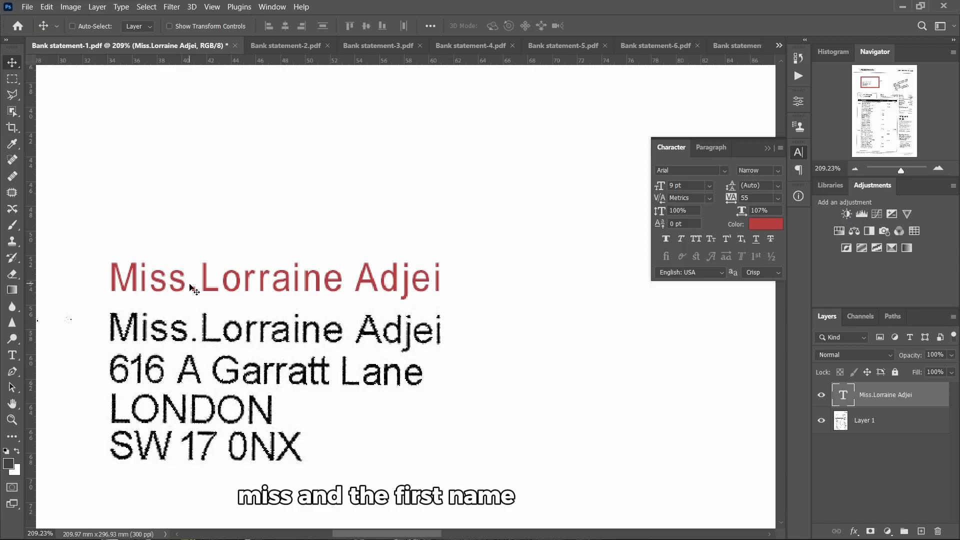
double_click(190, 286)
click(204, 282)
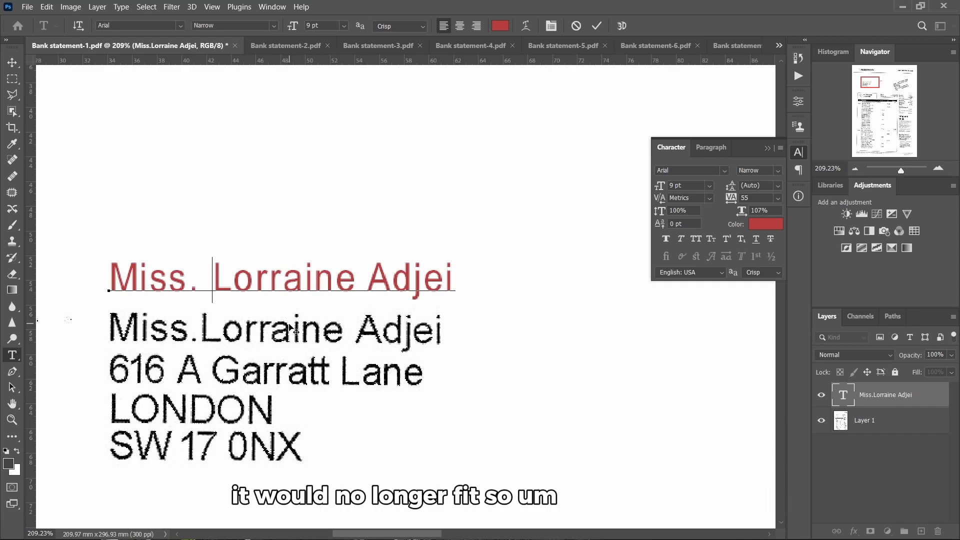
click(10, 62)
drag(253, 281, 253, 330)
double_click(210, 327)
key(BackSpace)
click(527, 315)
scroll(526, 313, up, 3)
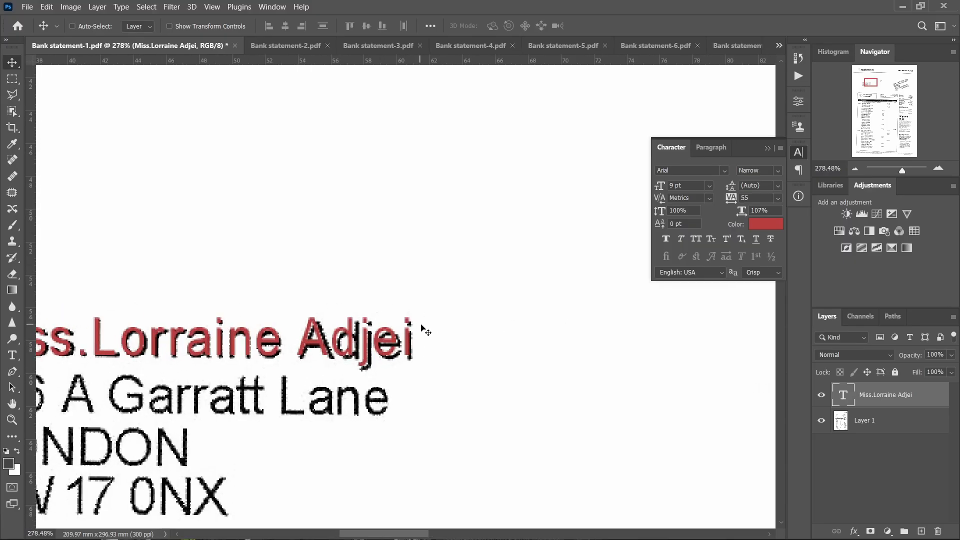
scroll(424, 329, down, 2)
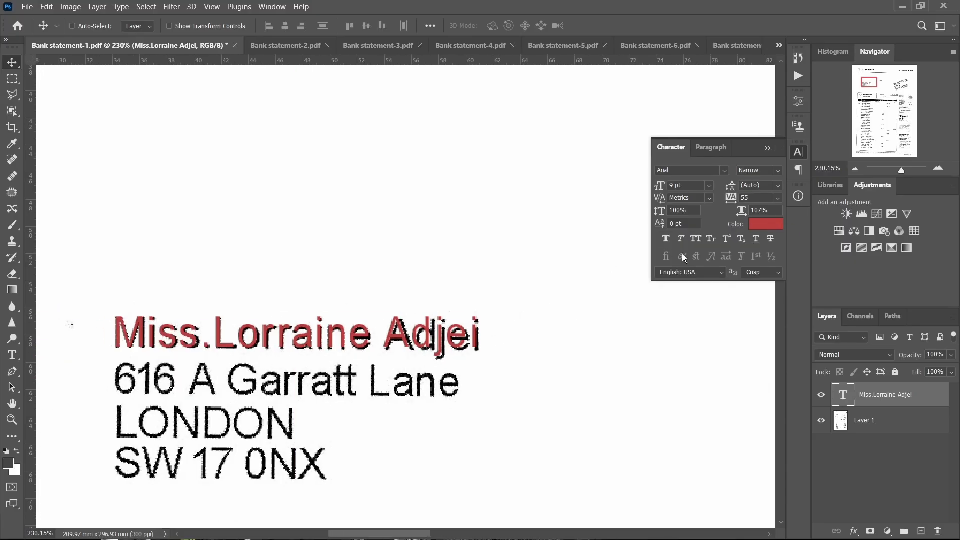
scroll(392, 338, right, 2)
Free-transform the red name, stretching it slightly to match the printed name's width
key(ctrl+t)
scroll(418, 324, left, 1)
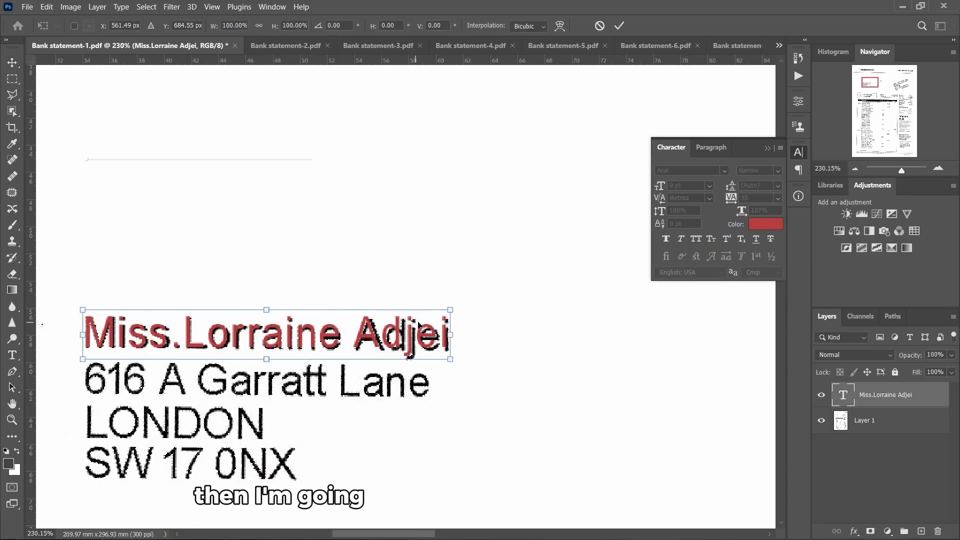
scroll(460, 344, up, 1)
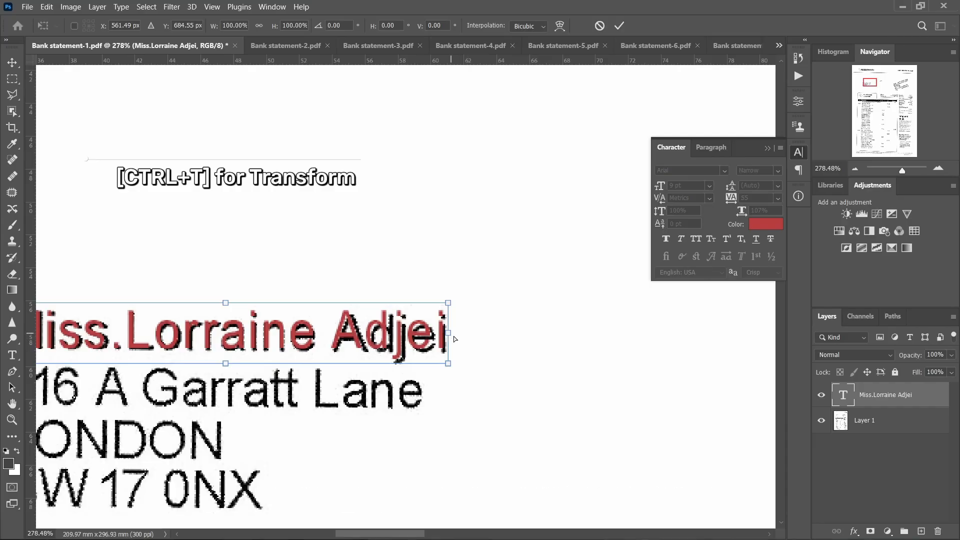
drag(451, 338, 455, 343)
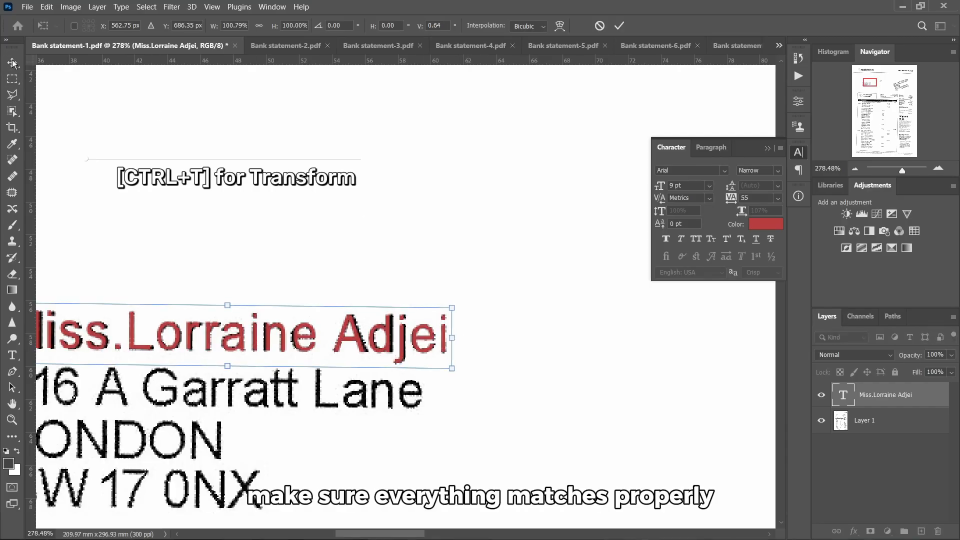
key(Return)
Lift the red name layer so the original black line shows just below it
scroll(437, 251, down, 2)
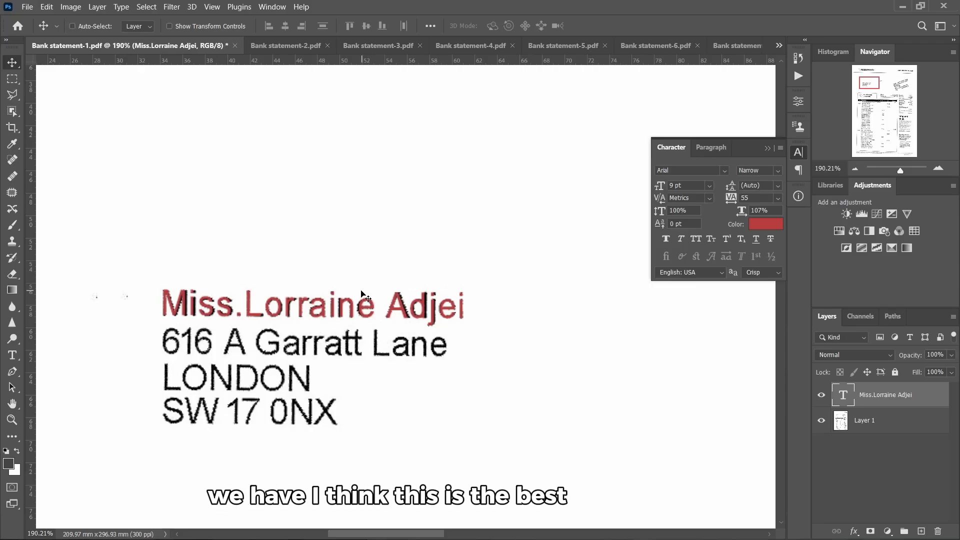
scroll(275, 319, up, 2)
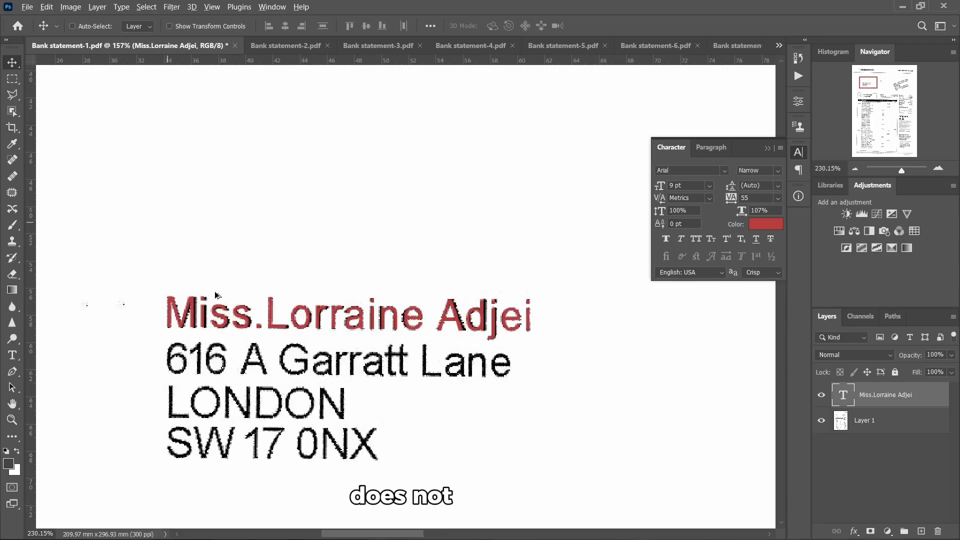
scroll(250, 308, down, 2)
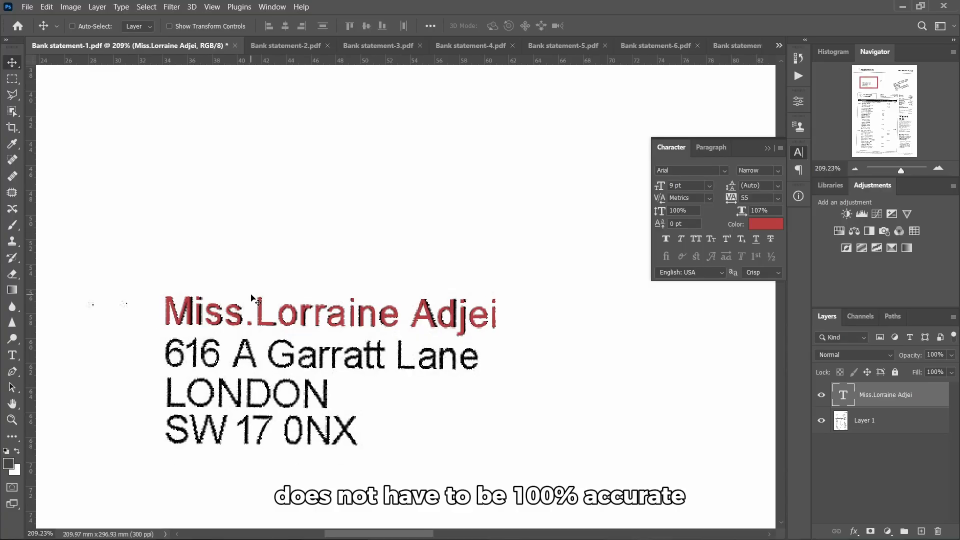
scroll(275, 305, right, 1)
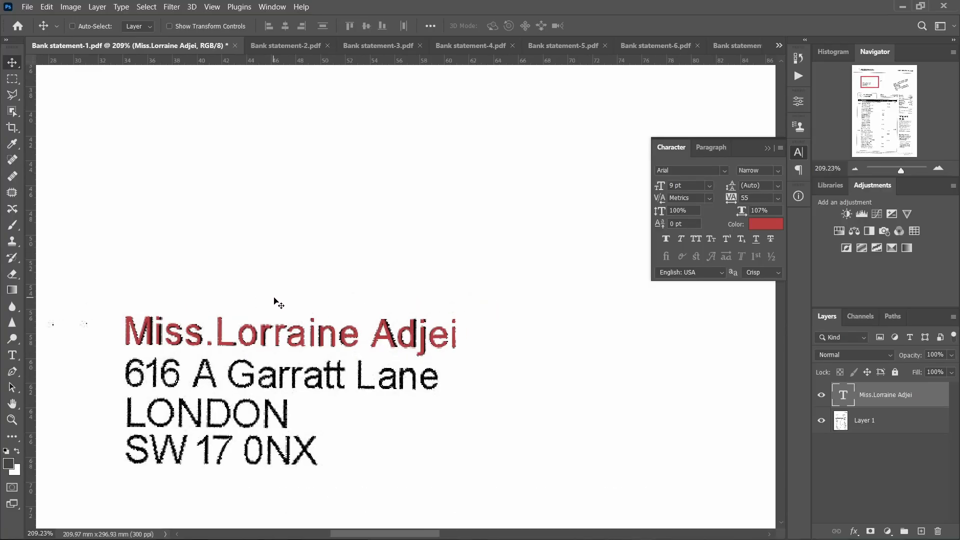
drag(290, 345, 289, 316)
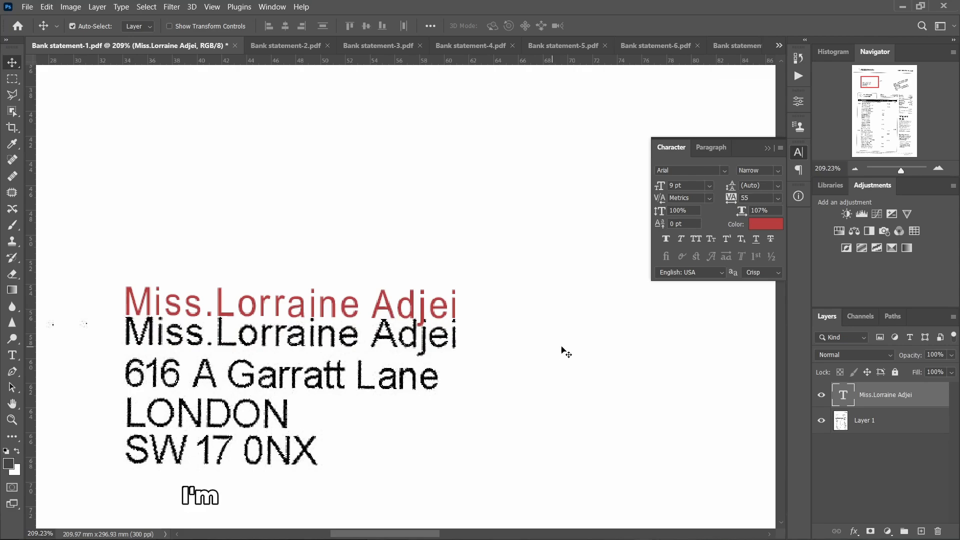
Sample black from the scanned text as the colour and drag the name exactly onto the original
click(768, 225)
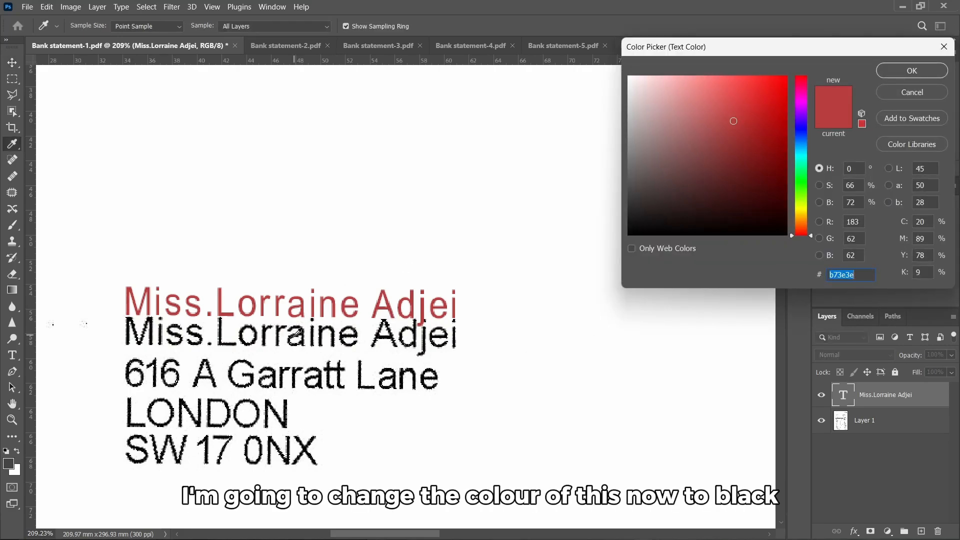
click(299, 331)
click(882, 70)
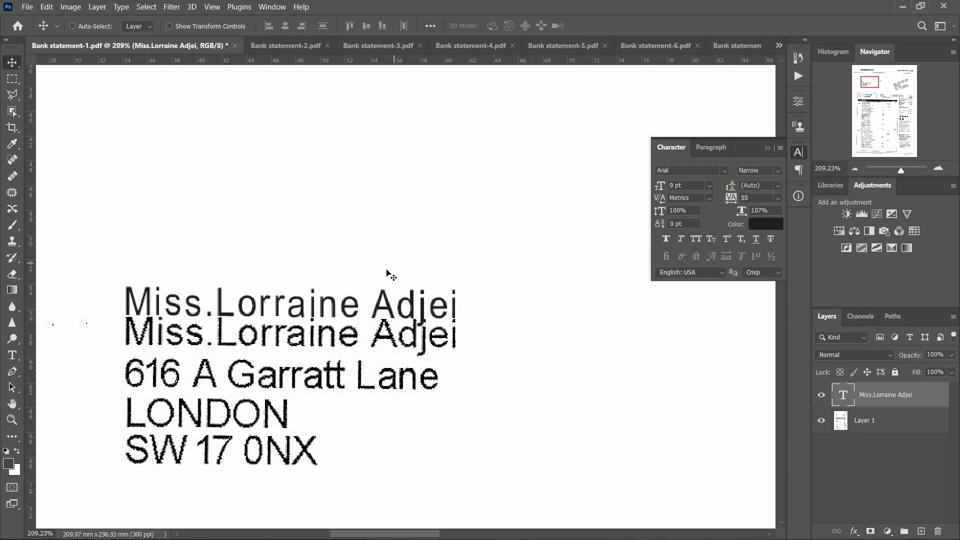
scroll(260, 323, up, 1)
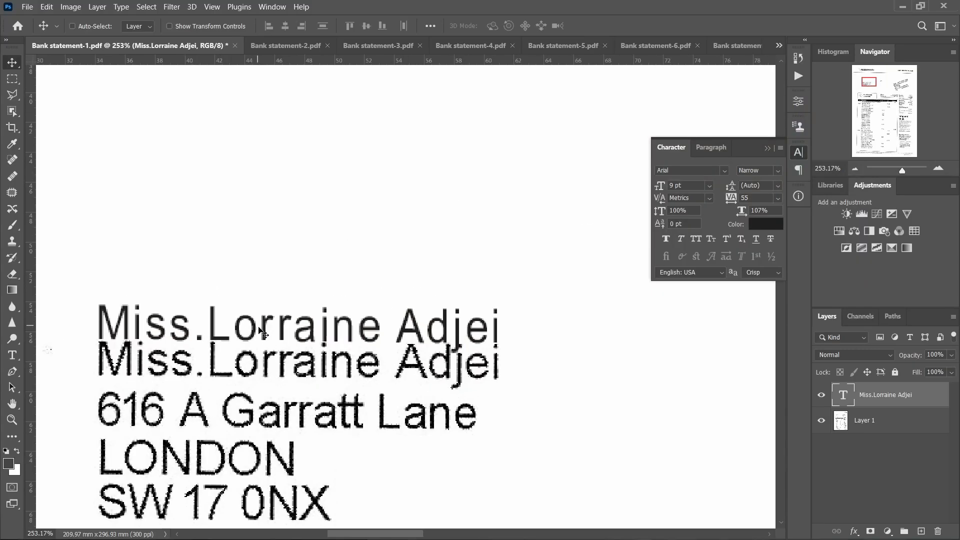
drag(262, 333, 263, 364)
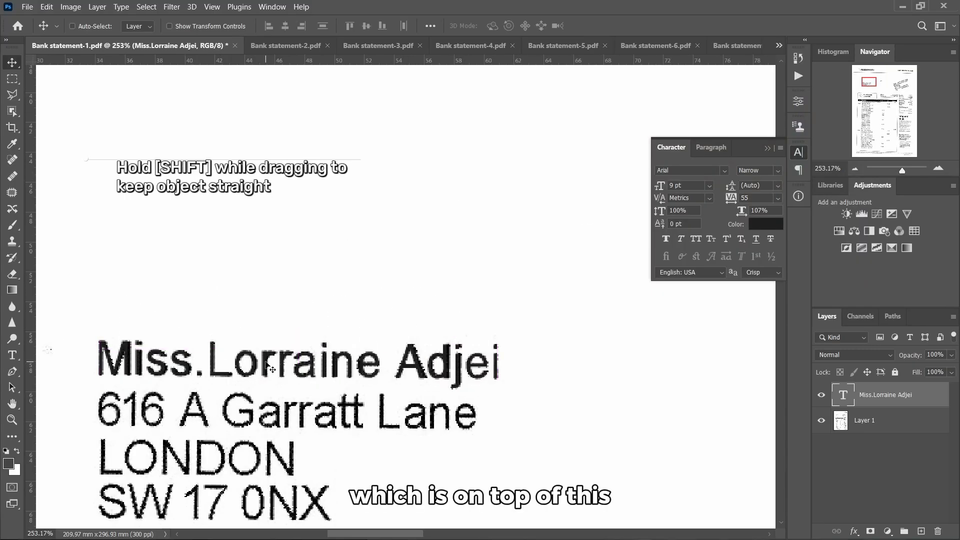
scroll(300, 326, up, 1)
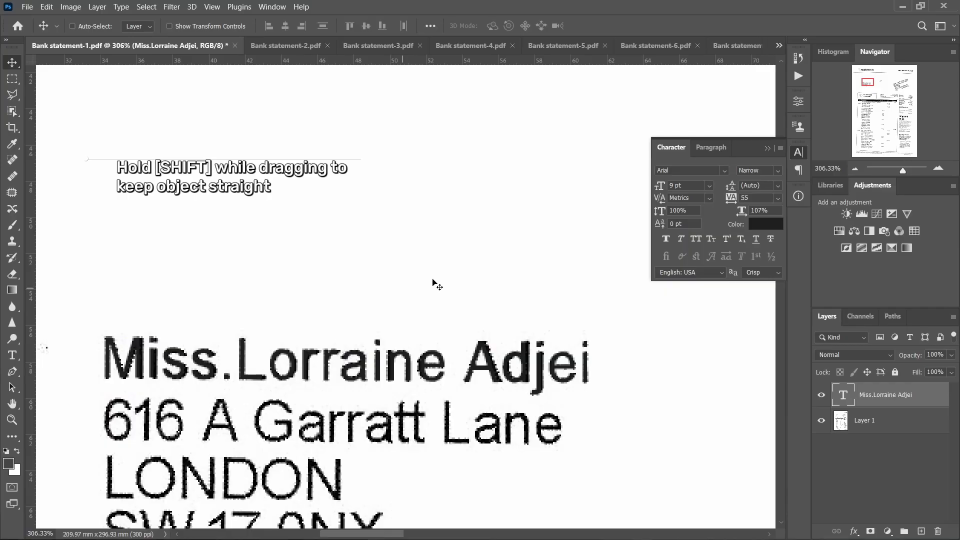
scroll(668, 349, down, 1)
Hide the retyped name layer and outline the scanned name line on Layer 1 with the Patch tool
click(821, 395)
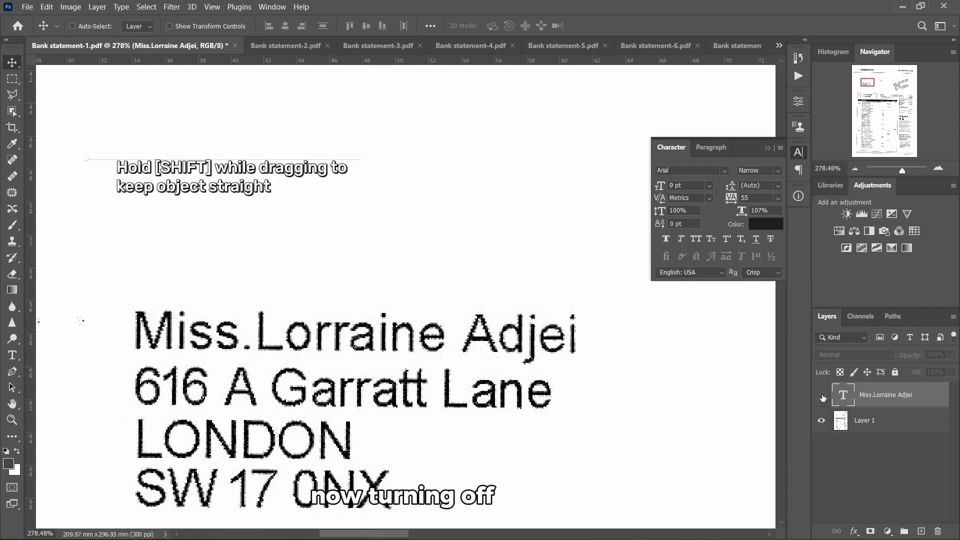
scroll(189, 293, right, 1)
key(j)
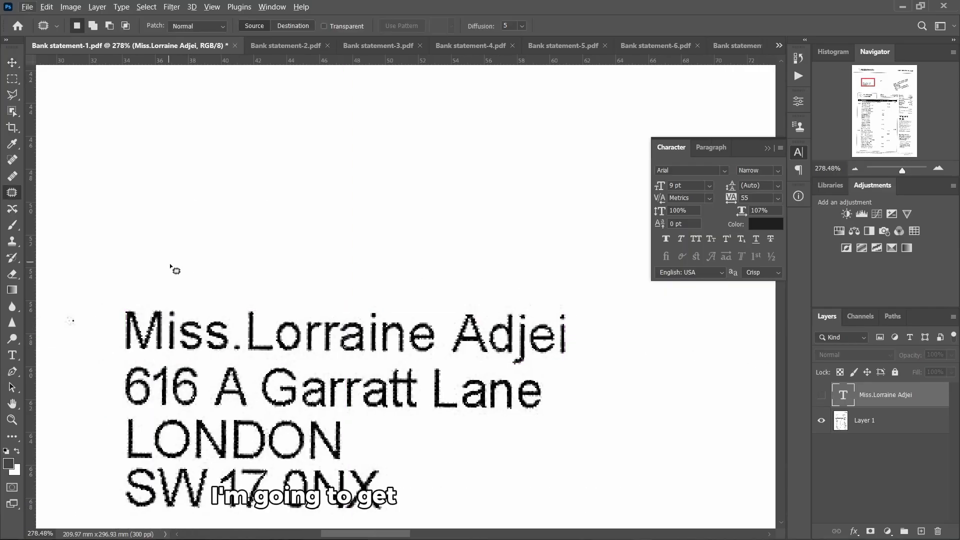
click(870, 421)
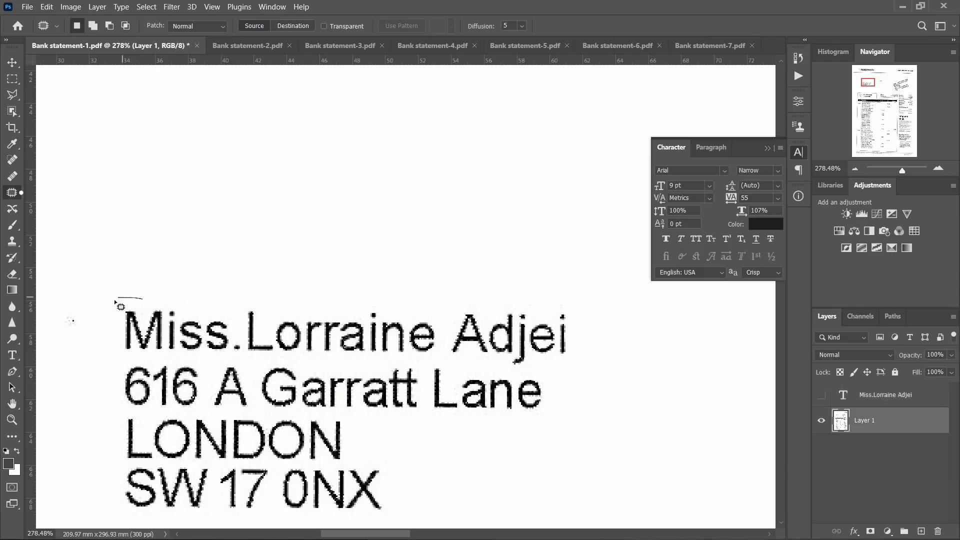
drag(126, 358, 361, 360)
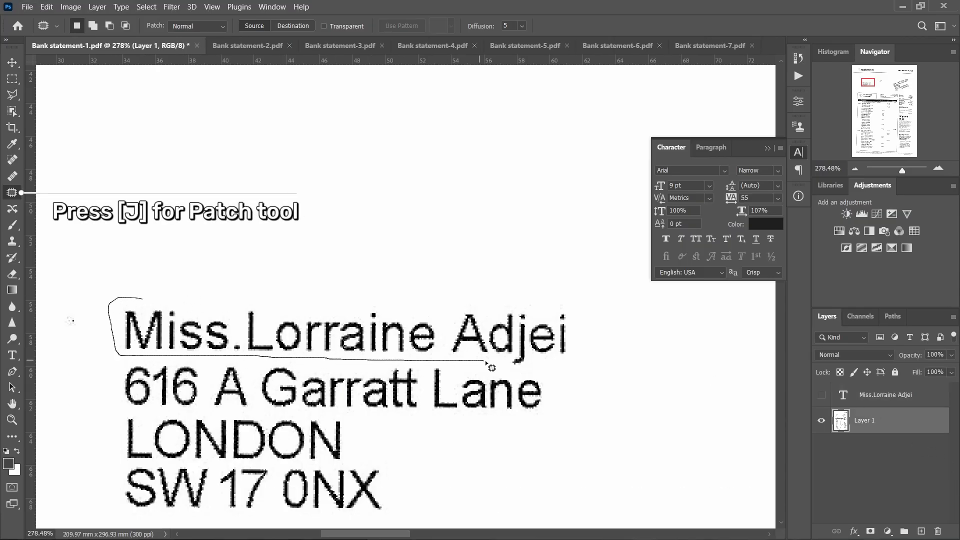
mouse_move(537, 376)
mouse_down()
mouse_move(578, 357)
mouse_move(578, 308)
mouse_move(557, 304)
mouse_up()
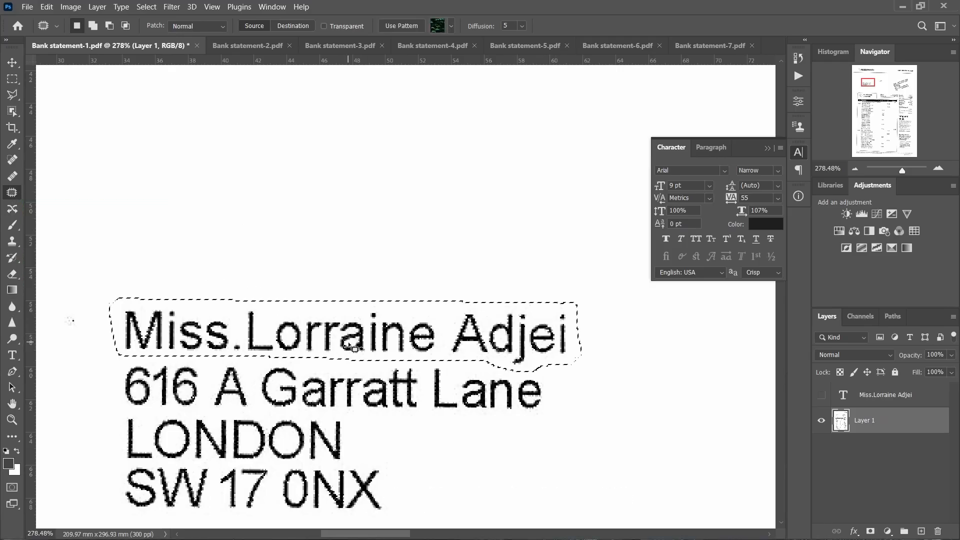
Patch the name line with blank paper from above, deselect, and show the retyped name layer again
drag(354, 349, 338, 225)
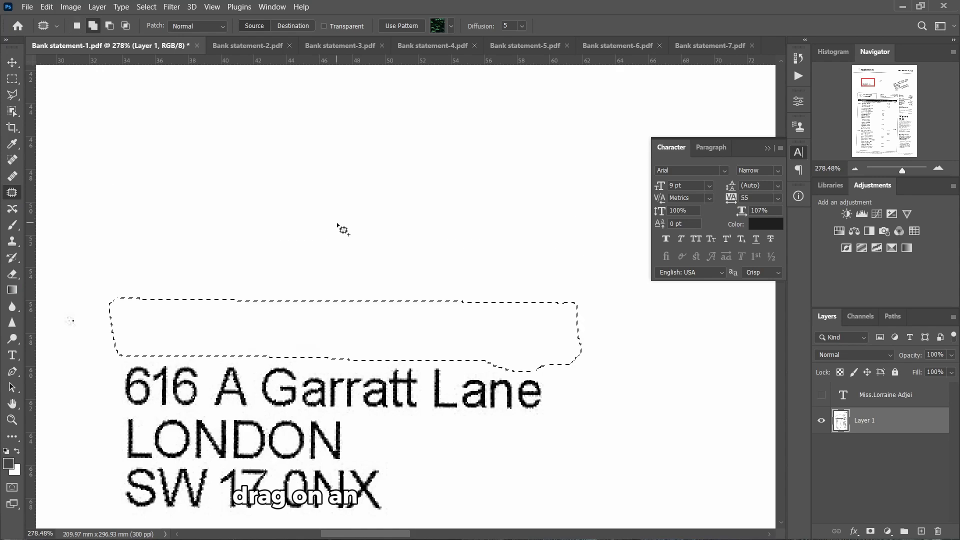
key(ctrl+d)
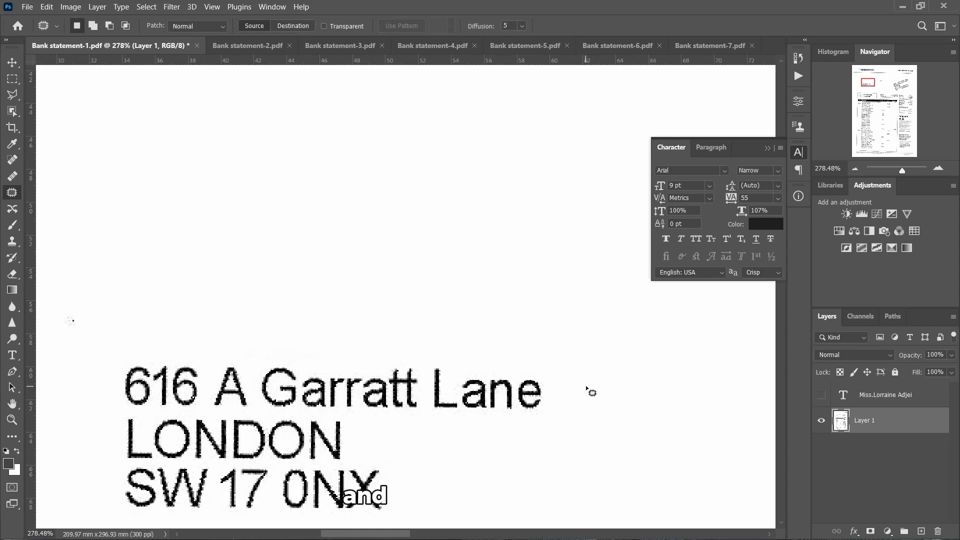
scroll(414, 345, down, 1)
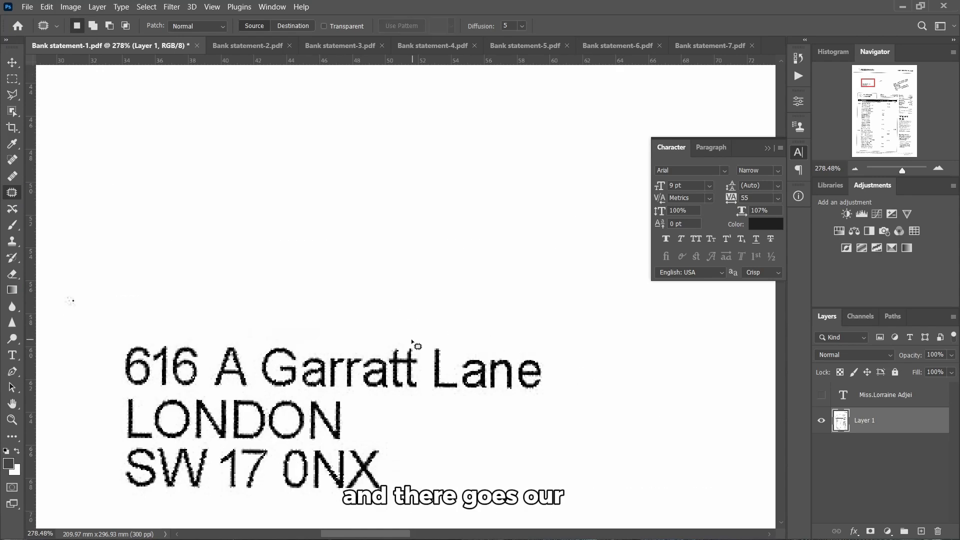
click(821, 394)
click(880, 395)
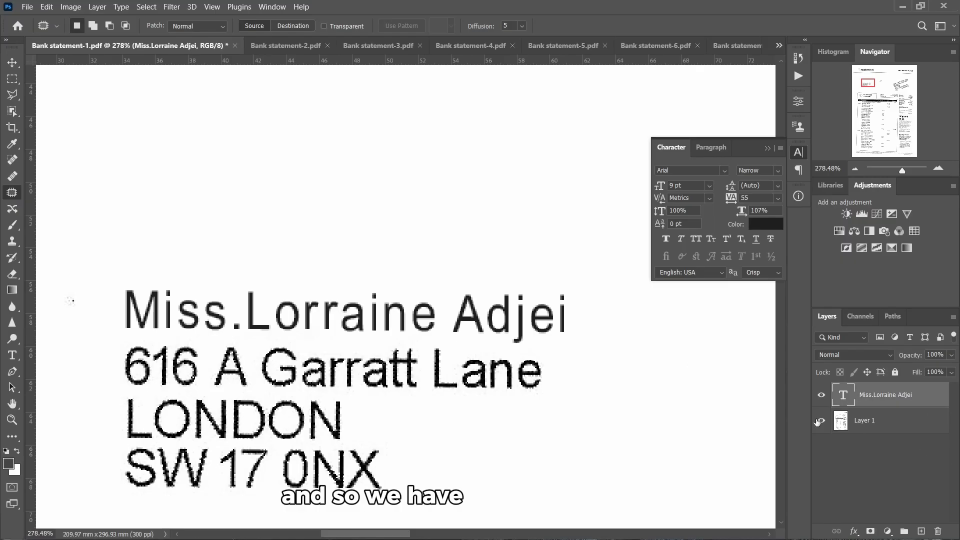
Convert the retyped name text layer into a Smart Object from its Layers panel menu
click(12, 62)
scroll(361, 341, down, 1)
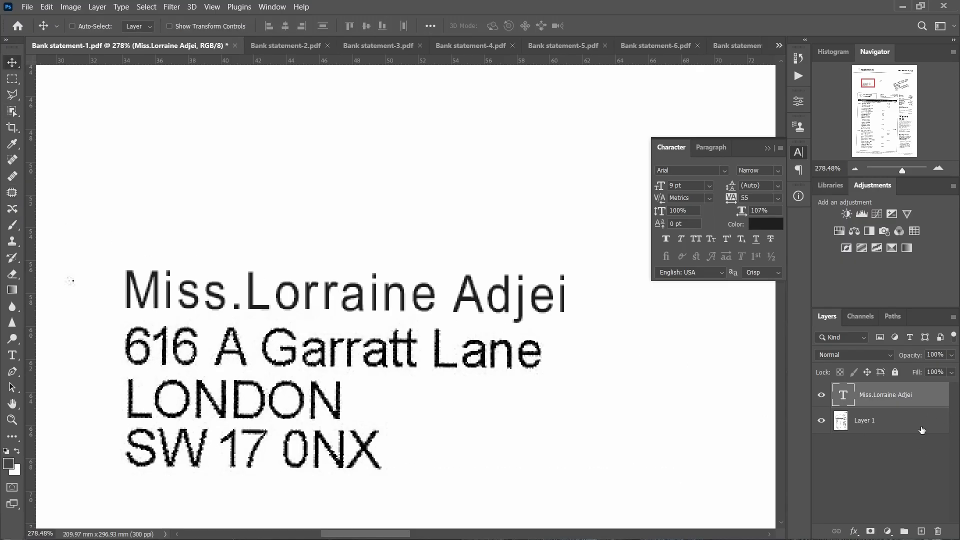
right_click(880, 396)
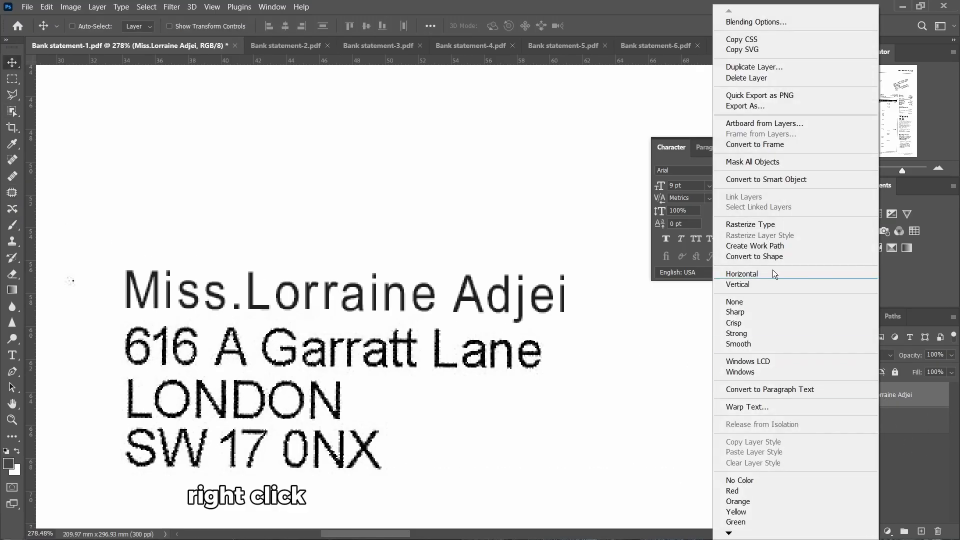
click(778, 180)
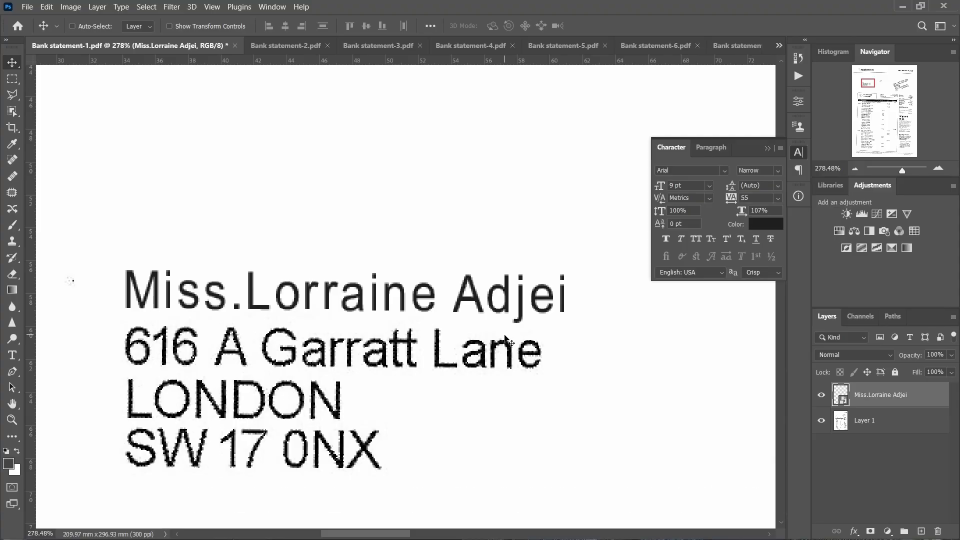
scroll(254, 287, up, 3)
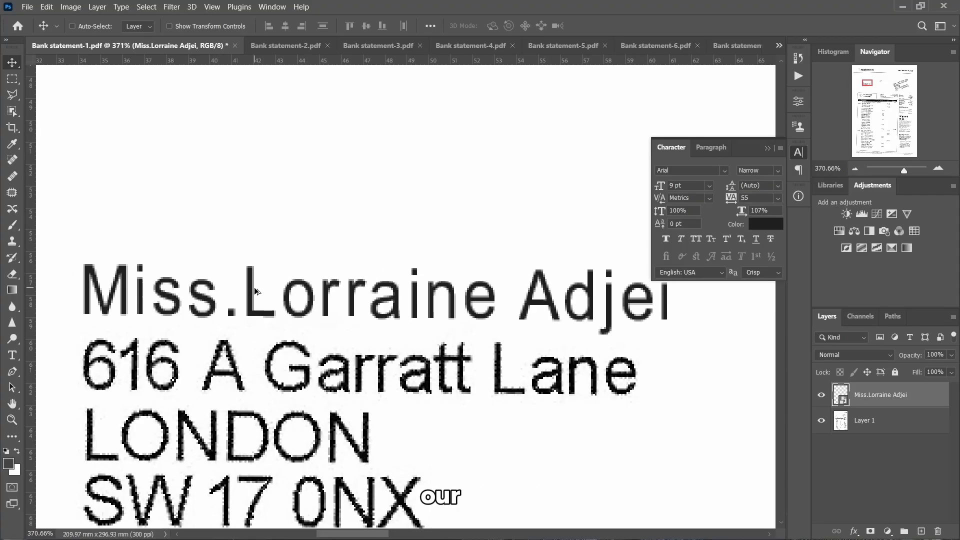
scroll(260, 293, down, 2)
scroll(270, 292, down, 1)
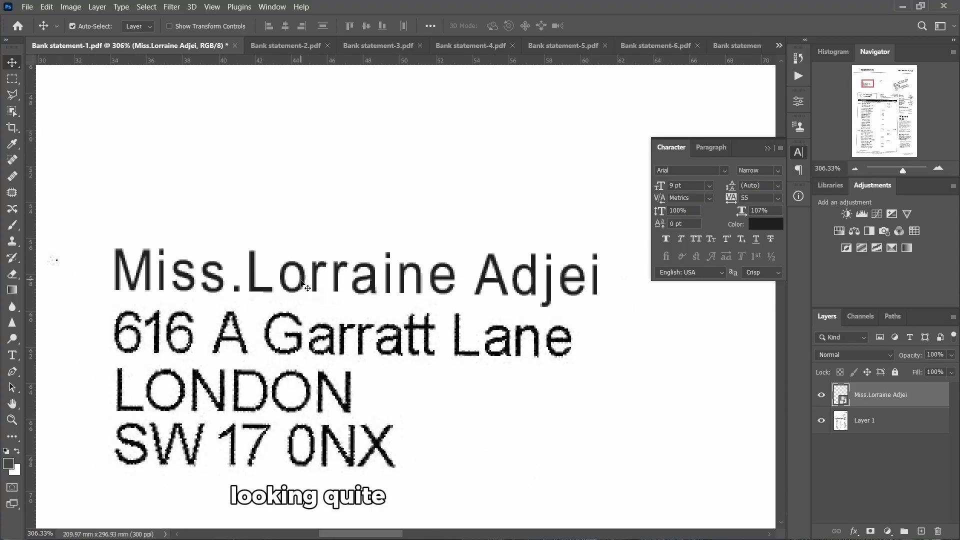
scroll(287, 342, right, 1)
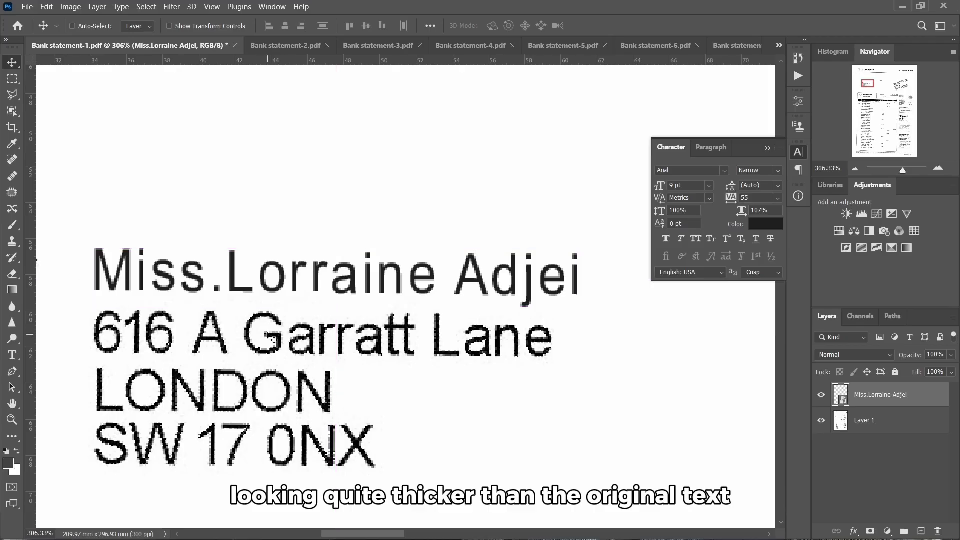
click(777, 171)
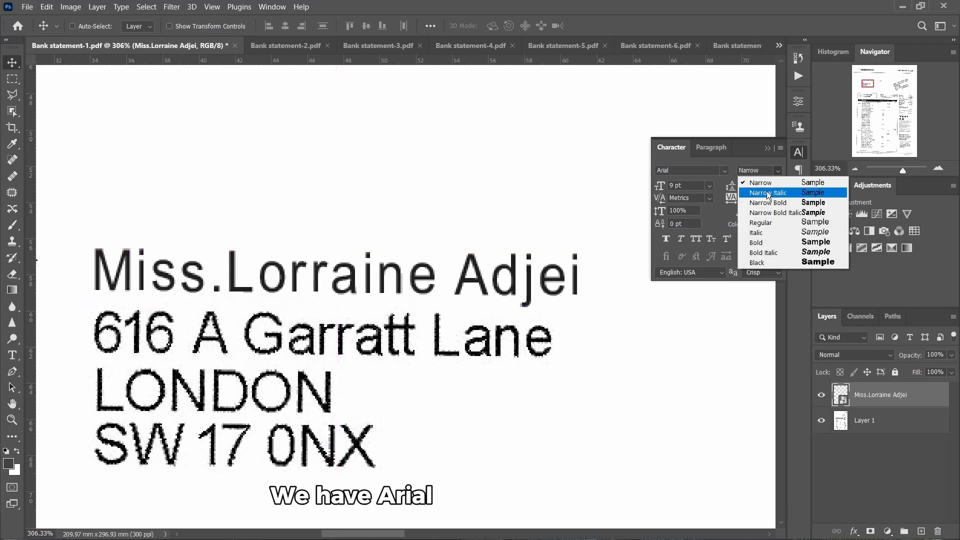
click(770, 222)
click(777, 172)
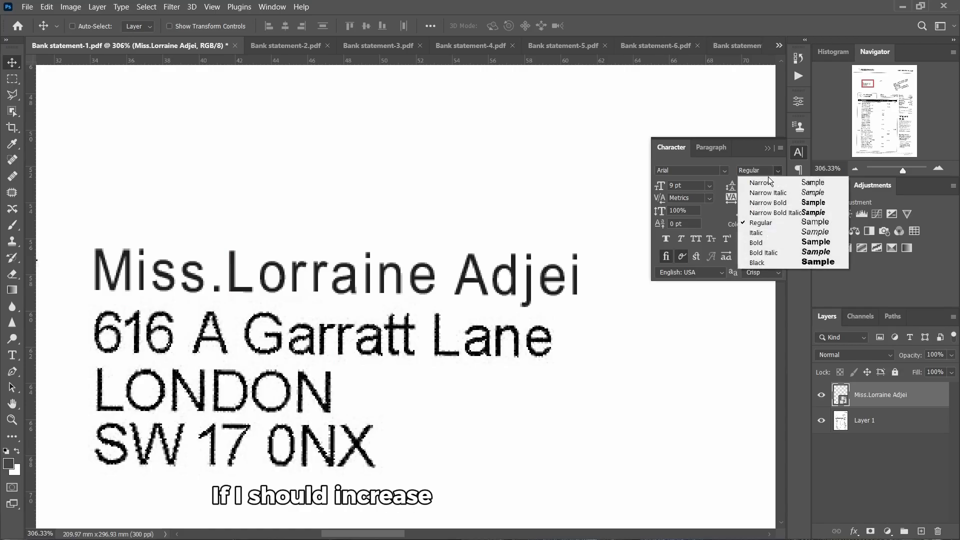
click(738, 192)
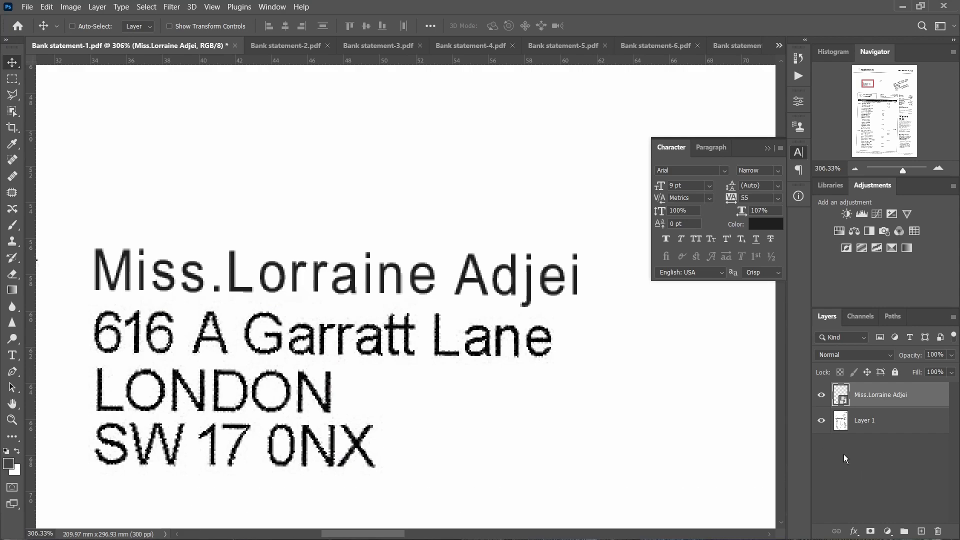
Mask the name Smart Object with its own text outline, toggling the mask off and on to compare
ctrl+click(840, 394)
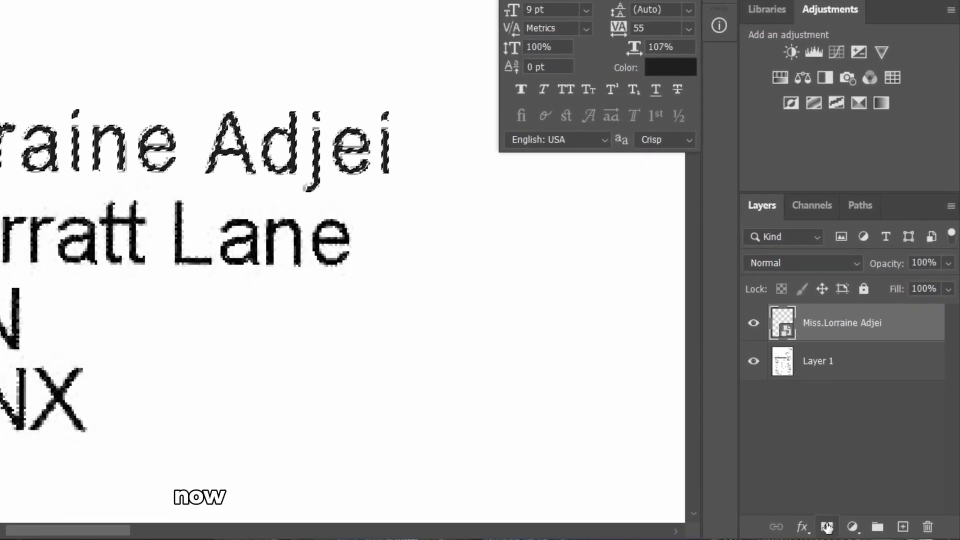
click(827, 526)
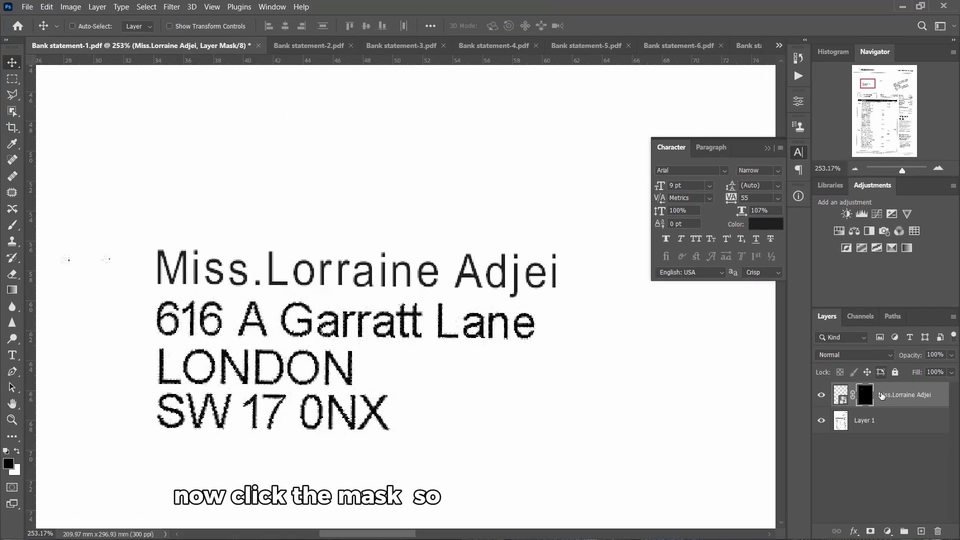
shift+click(867, 398)
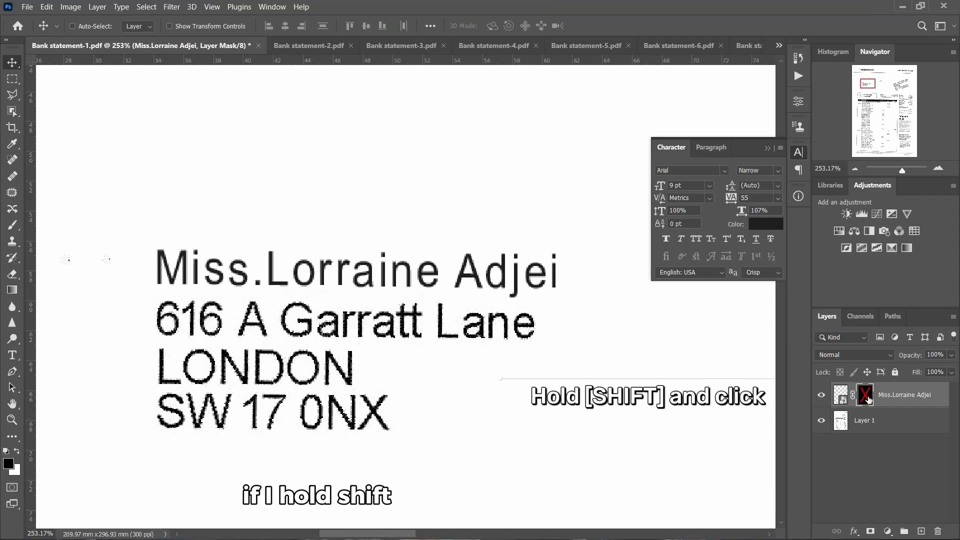
shift+click(868, 398)
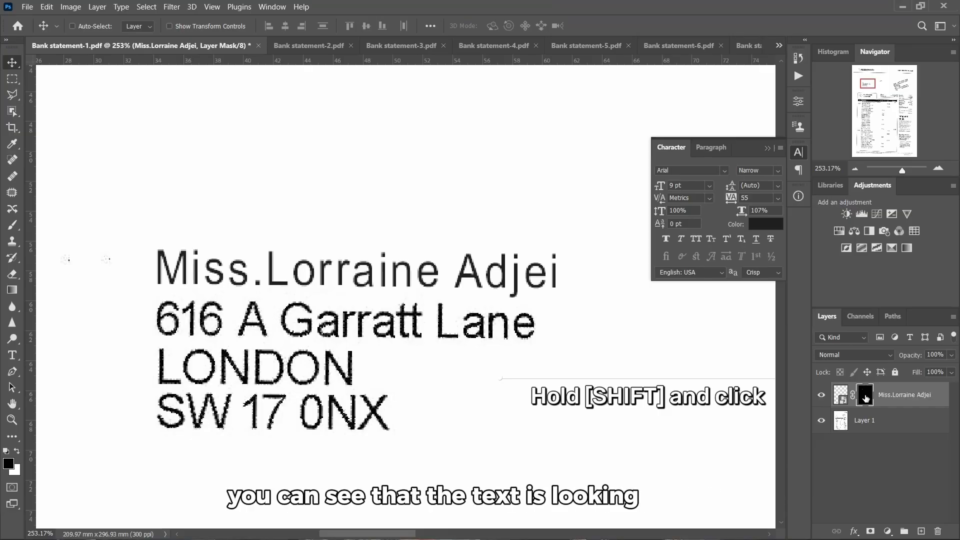
shift+click(865, 395)
shift+click(865, 395)
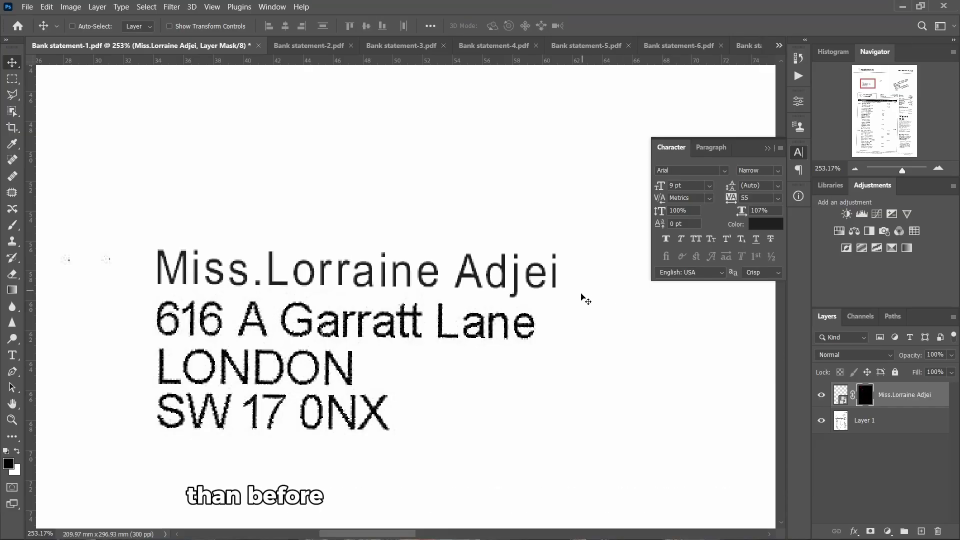
scroll(394, 262, up, 5)
scroll(405, 281, left, 2)
scroll(402, 287, down, 1)
scroll(395, 289, right, 3)
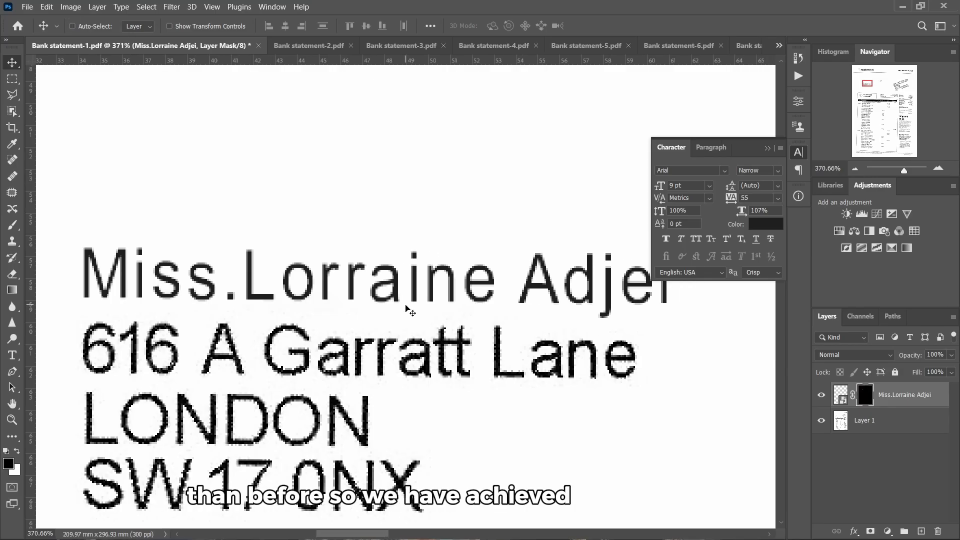
scroll(372, 302, up, 2)
scroll(376, 308, down, 2)
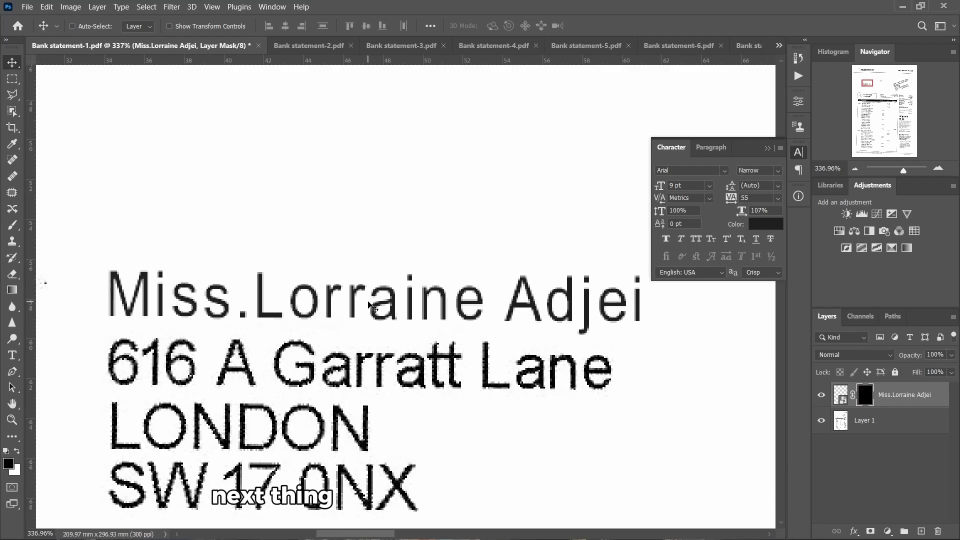
scroll(374, 305, up, 1)
scroll(372, 298, down, 1)
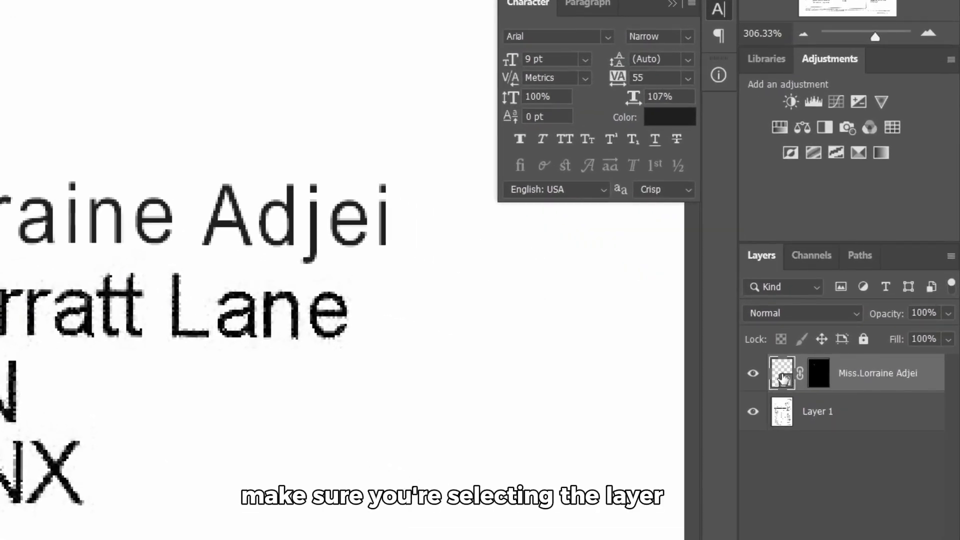
Apply an Add Noise filter at 20% to the name Smart Object
click(816, 377)
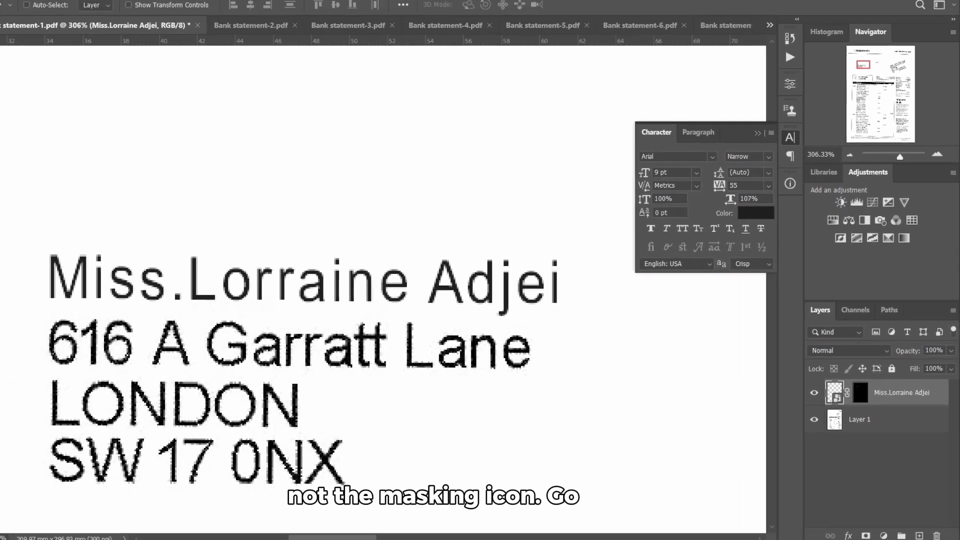
click(172, 7)
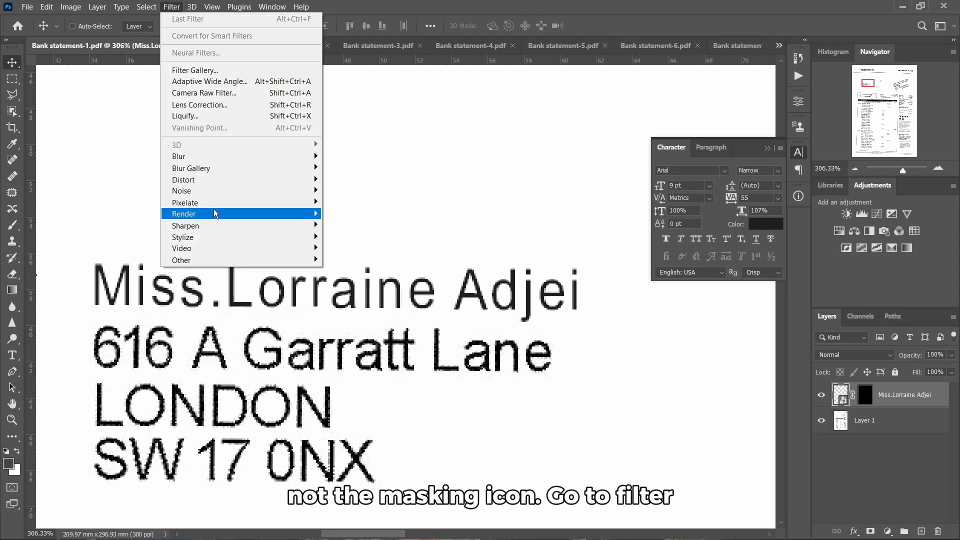
mouse_move(274, 192)
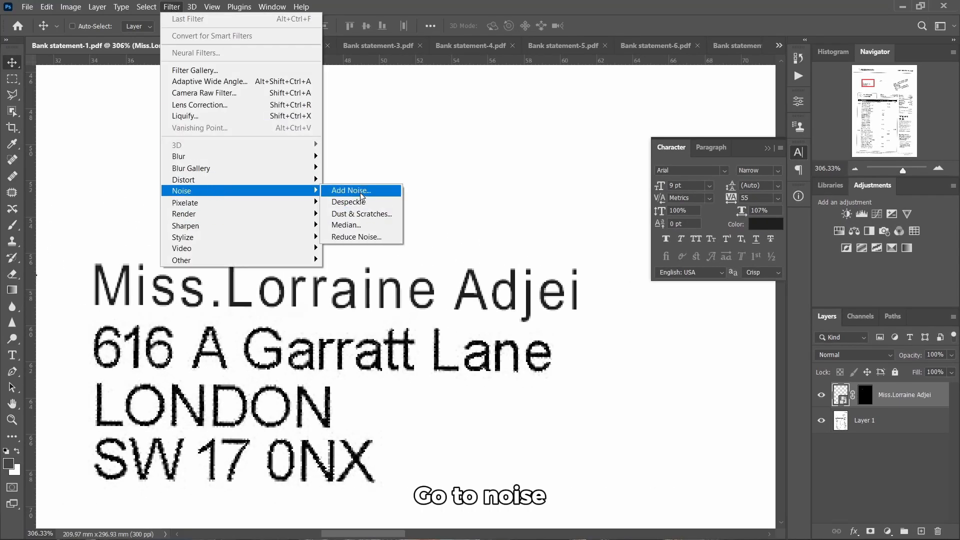
click(353, 190)
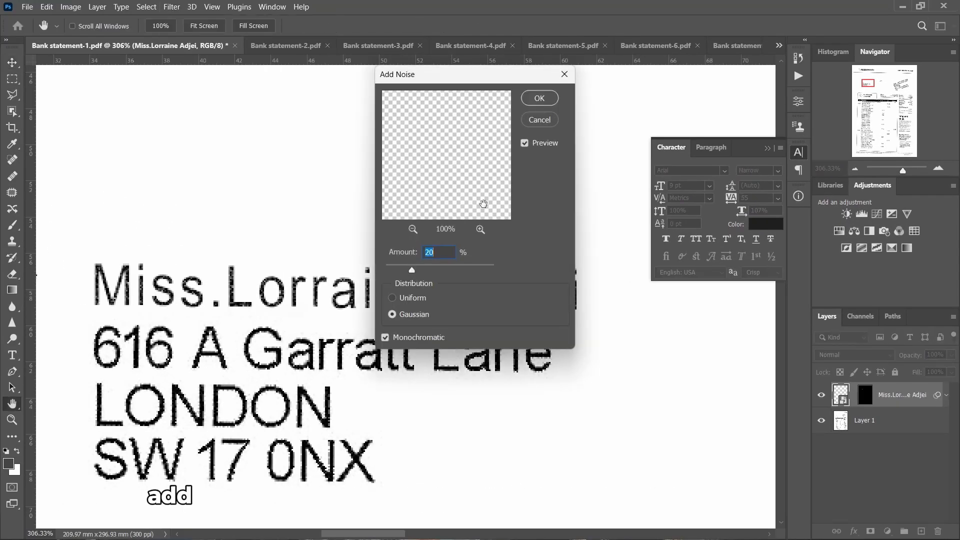
click(443, 252)
key(Return)
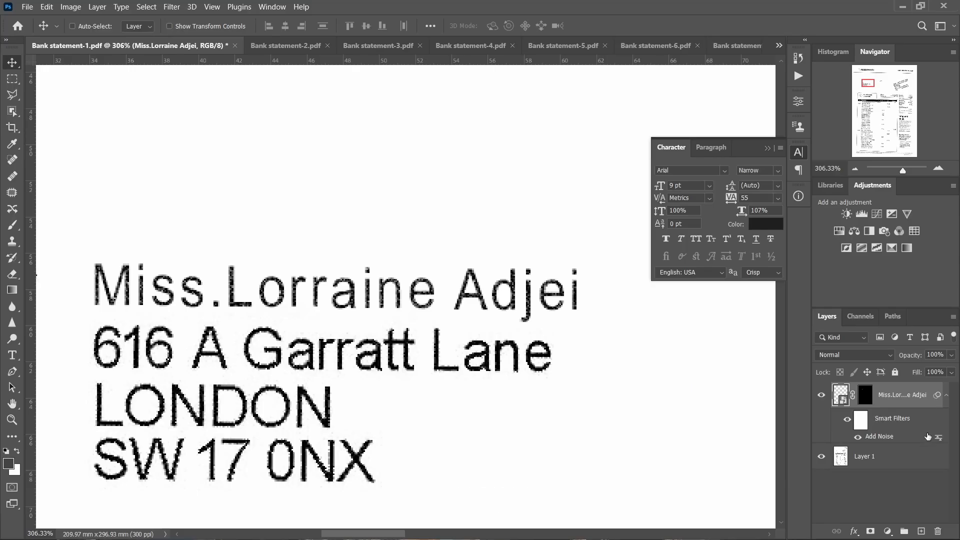
Apply a Mosaic pixelate filter with cell size 2 to the name layer
click(172, 6)
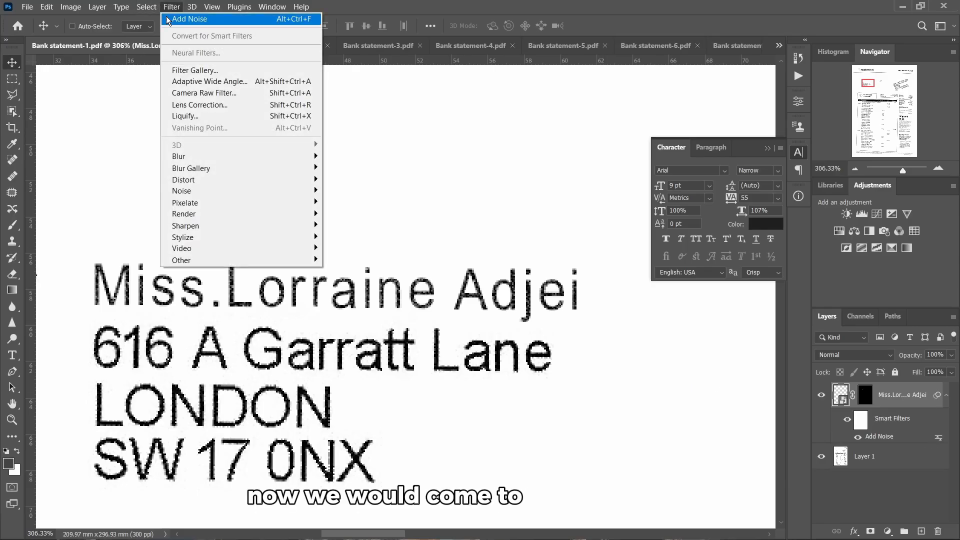
mouse_move(222, 204)
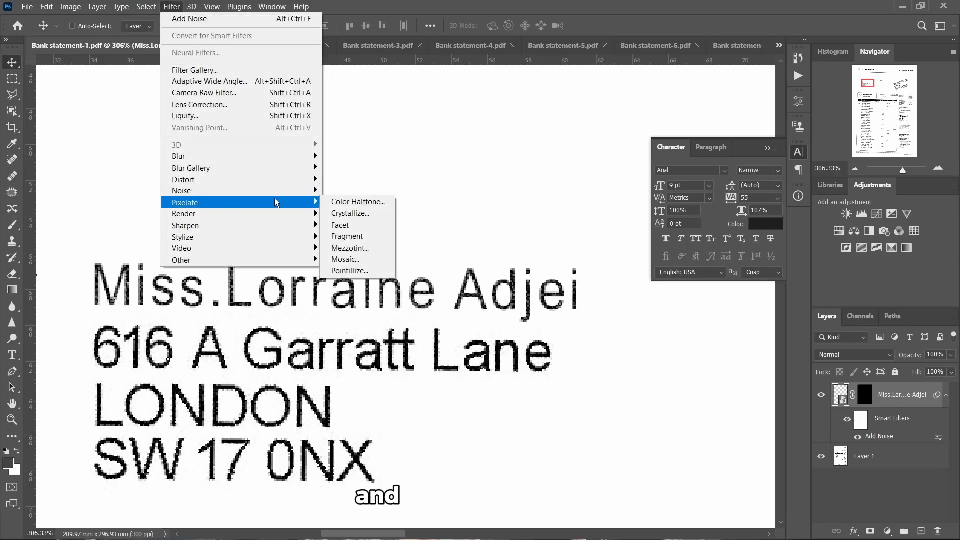
click(356, 260)
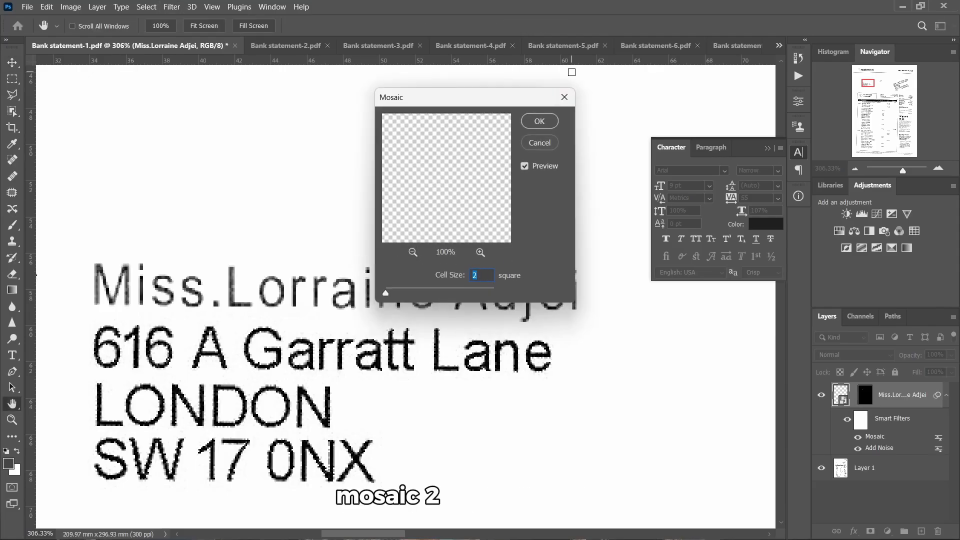
click(540, 121)
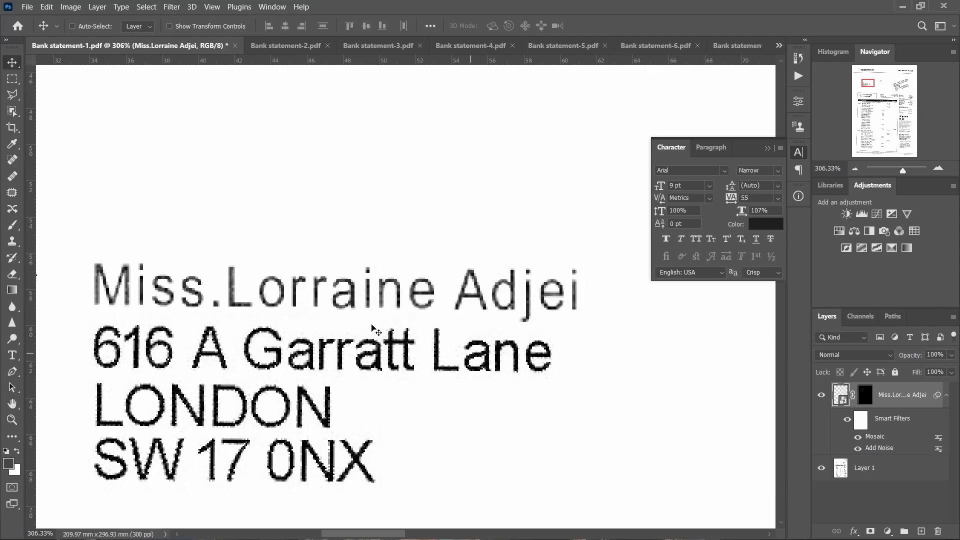
scroll(235, 271, up, 2)
scroll(225, 278, left, 3)
scroll(230, 284, down, 1)
scroll(228, 305, right, 1)
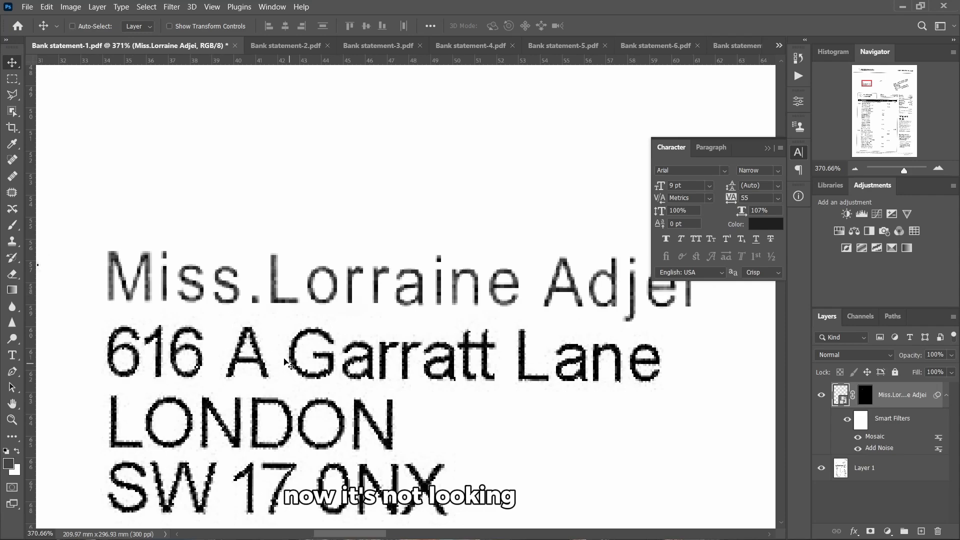
scroll(311, 343, down, 1)
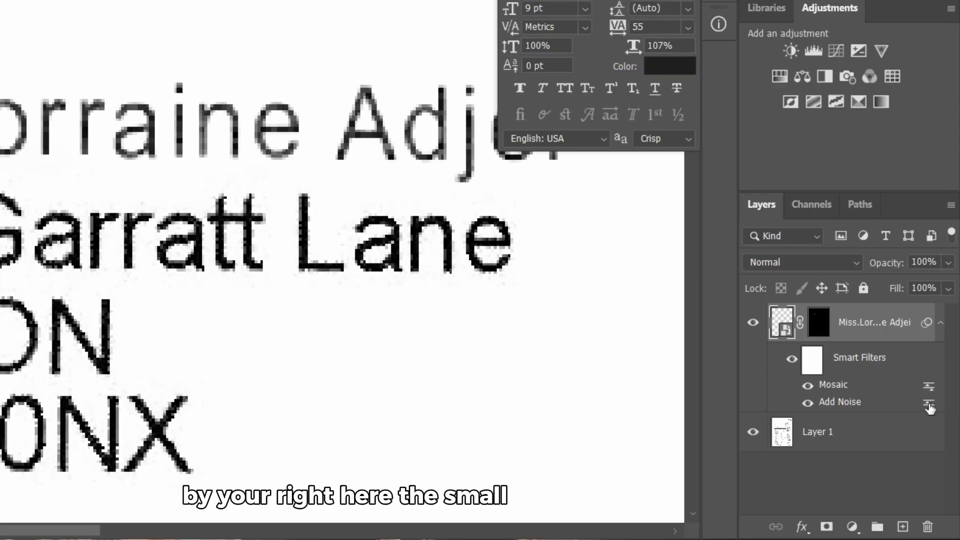
Set the Add Noise filter's blending to Dissolve with lowered opacity
double_click(929, 405)
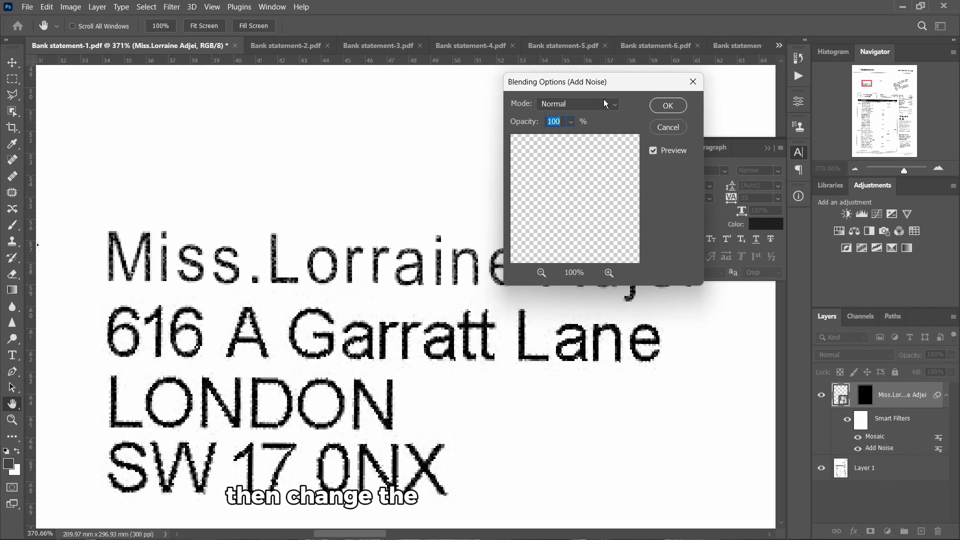
click(606, 104)
click(585, 128)
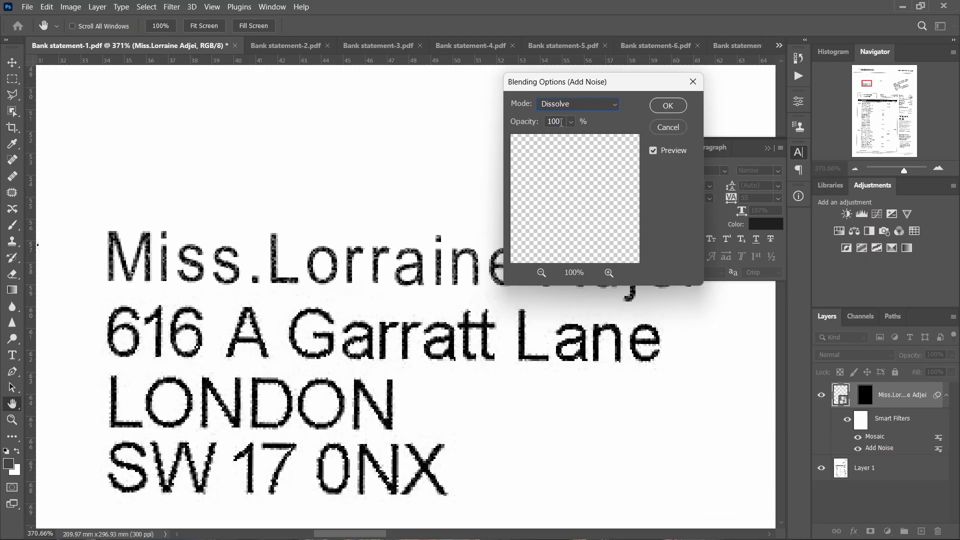
key(Down)
key(Down)
key(Down)
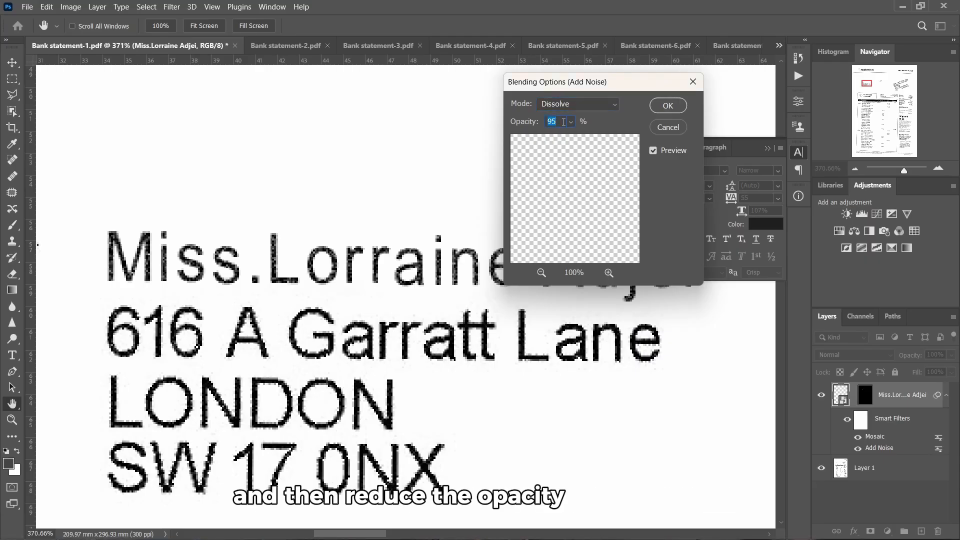
click(669, 105)
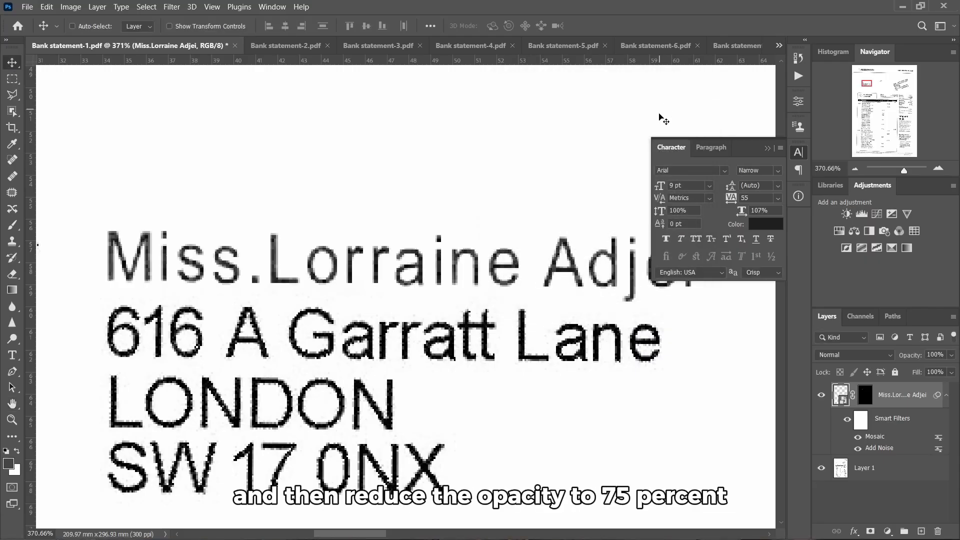
Set the Mosaic filter's blending to Dissolve at 25% opacity
double_click(938, 436)
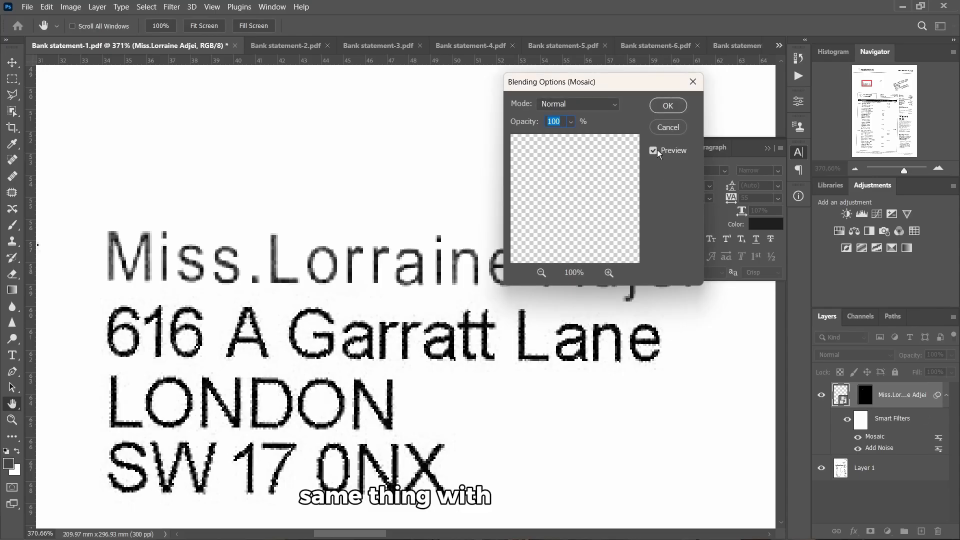
scroll(562, 120, down, 7)
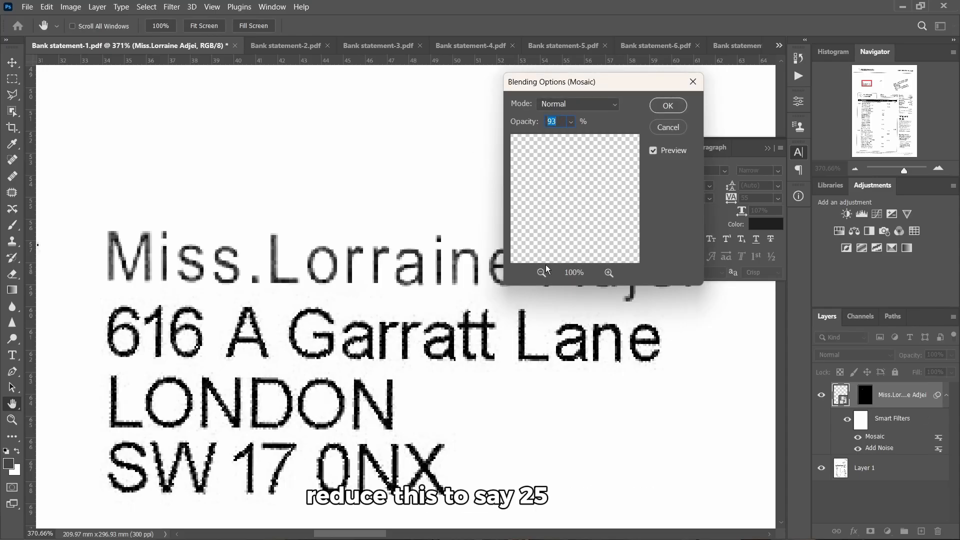
text(25)
click(581, 103)
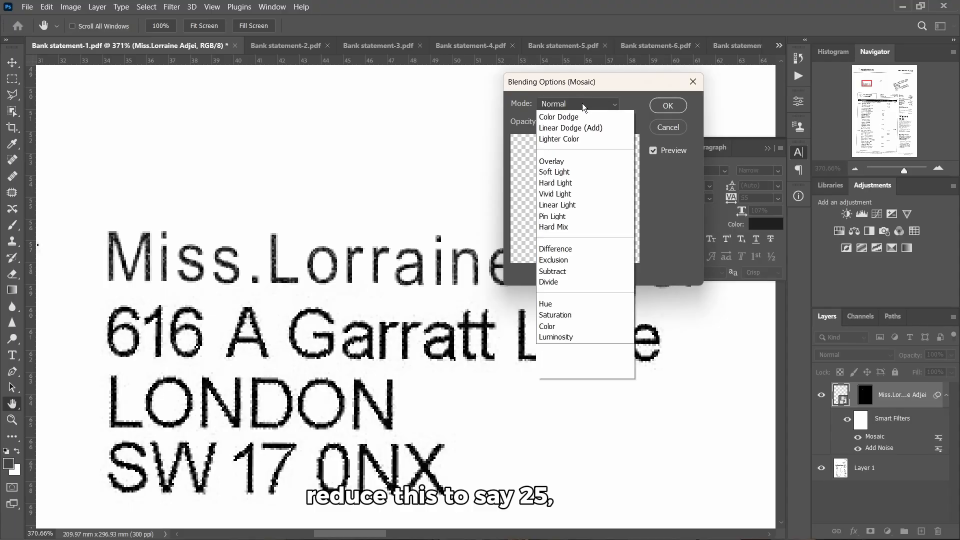
click(568, 129)
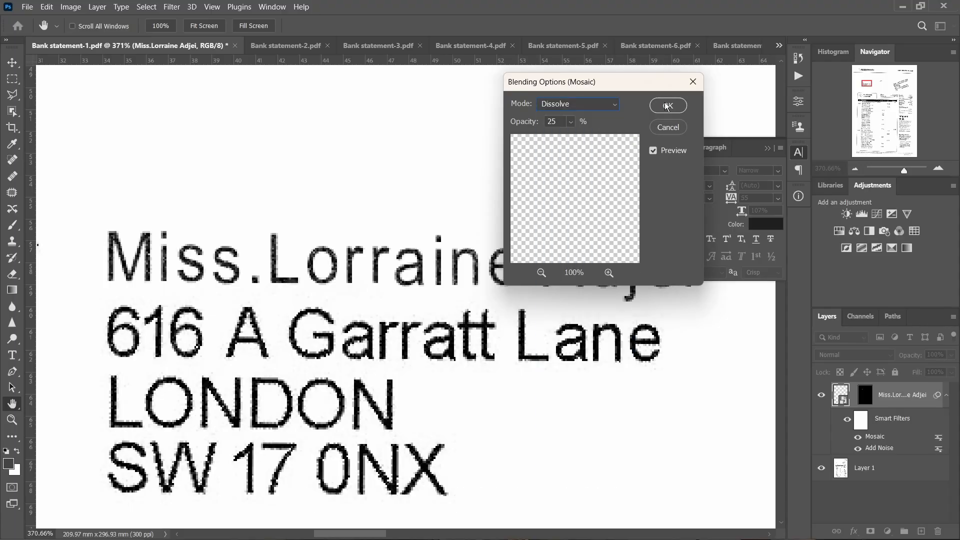
click(666, 106)
scroll(388, 302, up, 3)
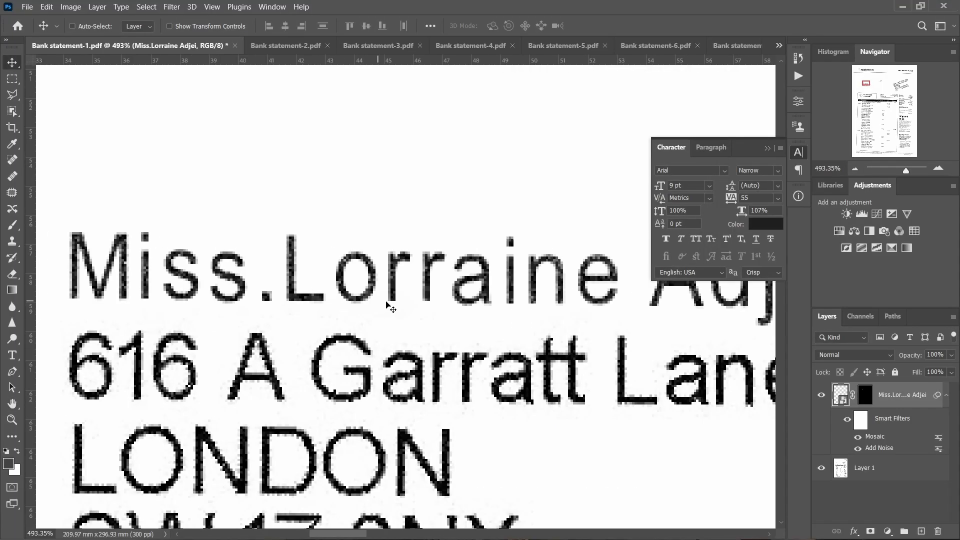
scroll(421, 320, down, 1)
scroll(233, 288, up, 2)
scroll(235, 291, down, 1)
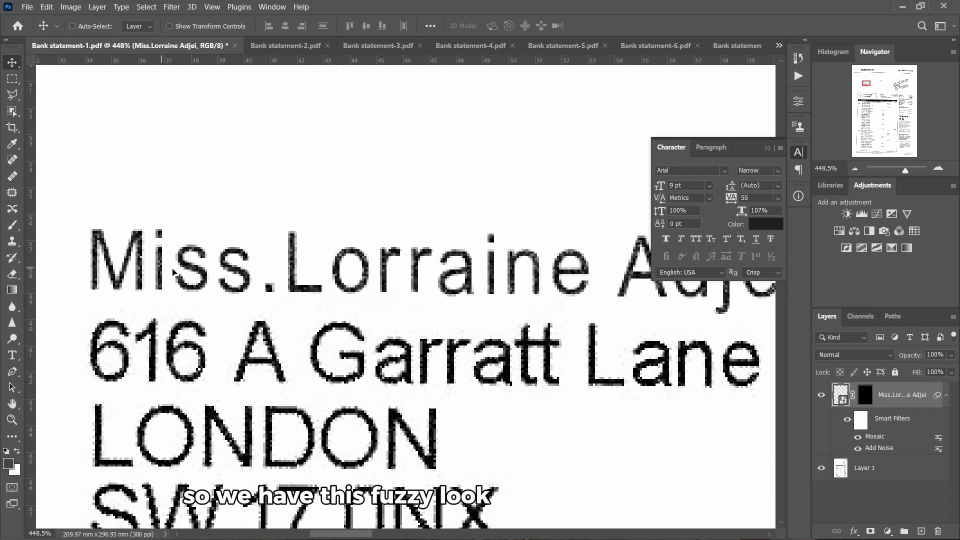
scroll(350, 320, down, 2)
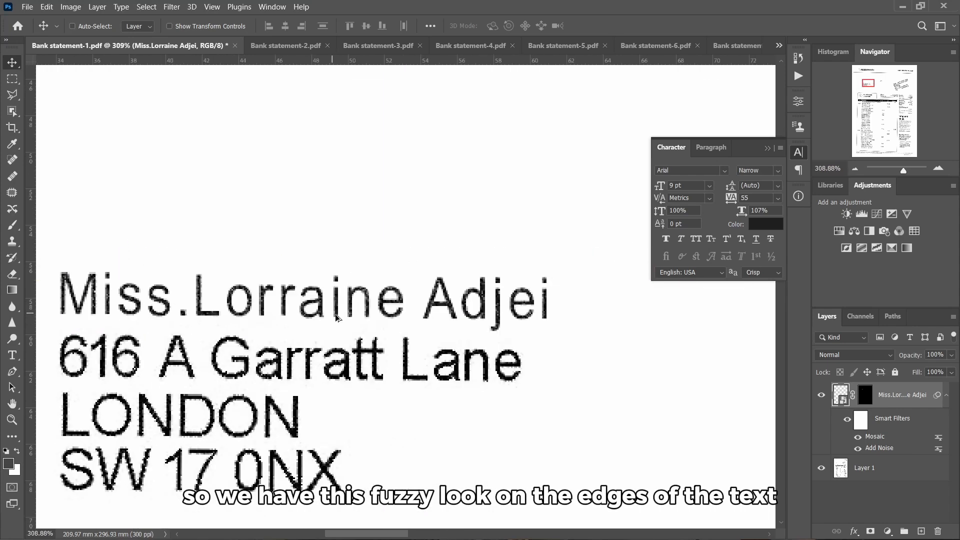
scroll(346, 324, down, 1)
scroll(450, 350, up, 3)
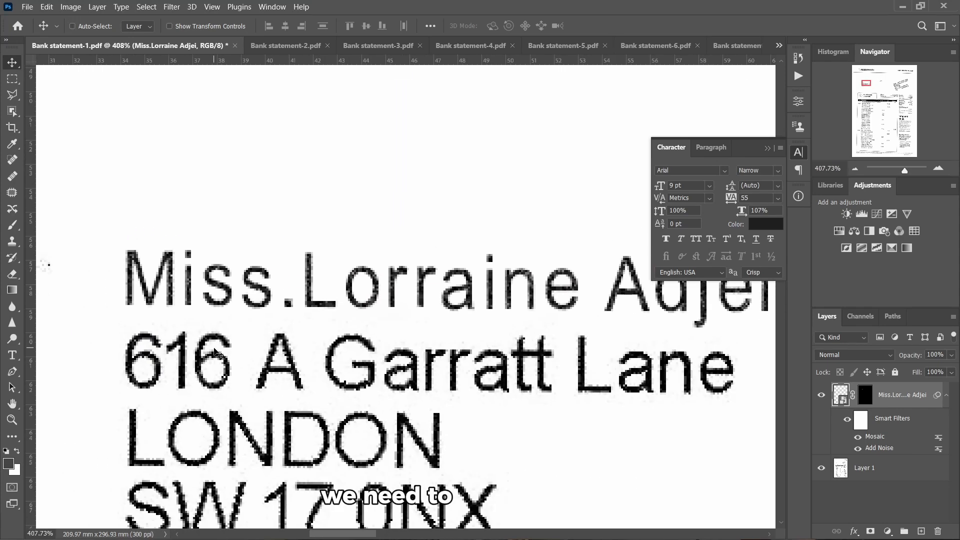
Add a 0.3-pixel Gaussian Blur smart filter blended in Dissolve at 25% opacity
click(170, 7)
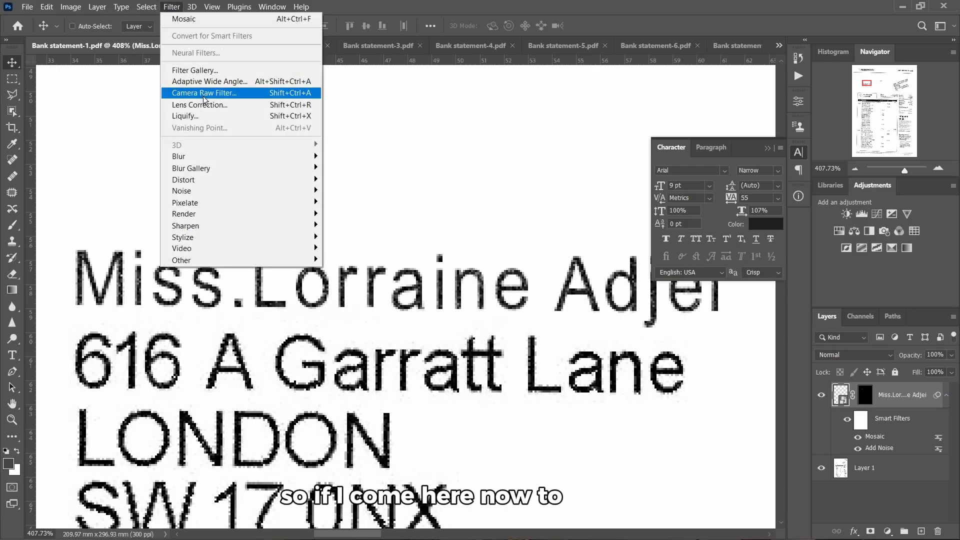
mouse_move(300, 156)
click(370, 208)
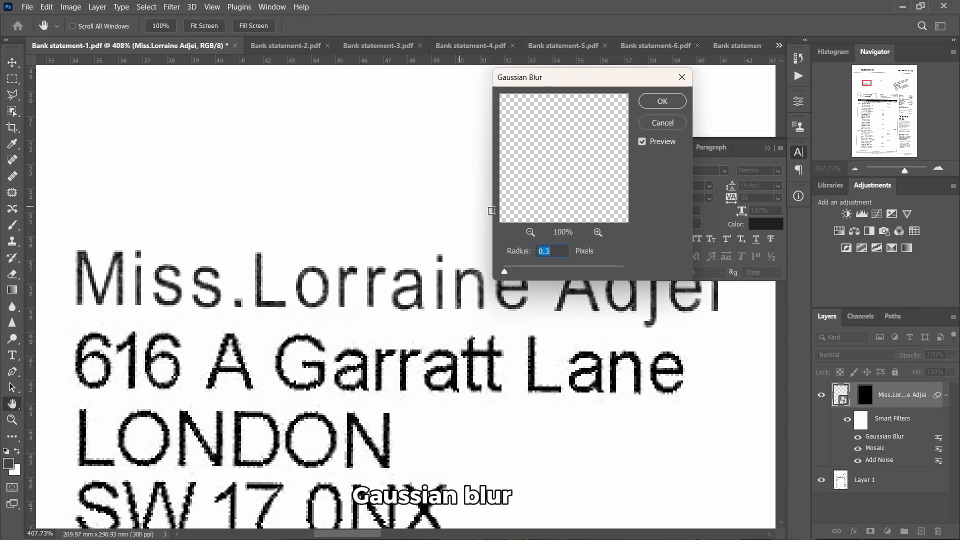
click(663, 102)
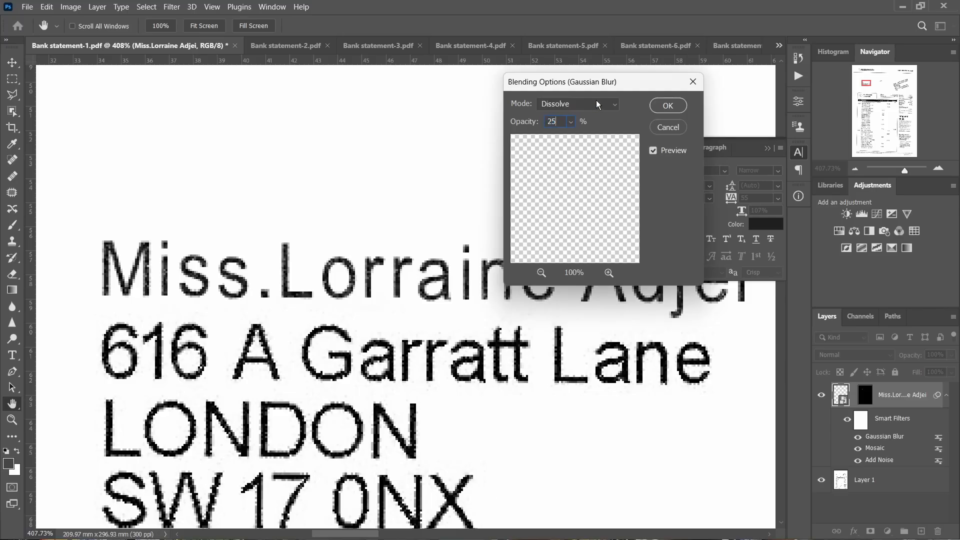
click(668, 105)
scroll(171, 278, down, 2)
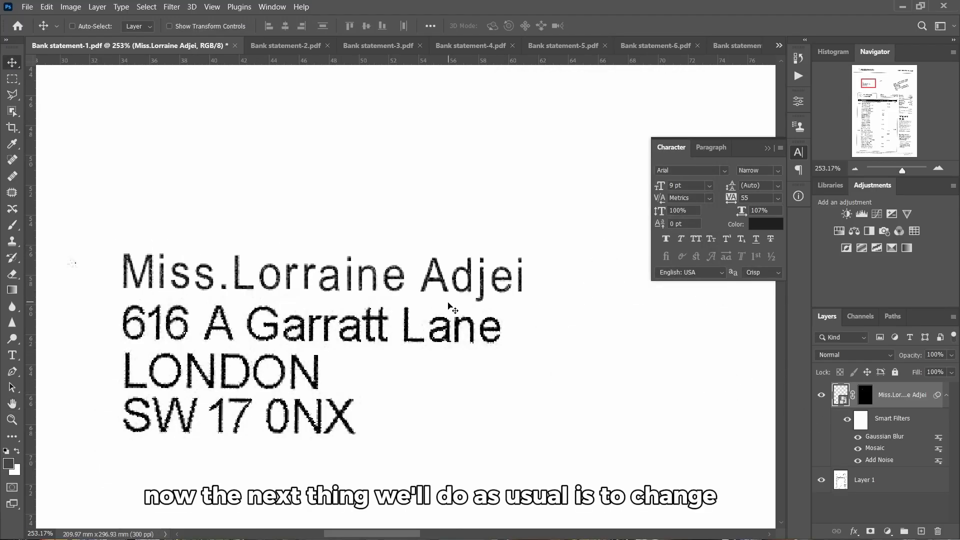
scroll(332, 364, down, 1)
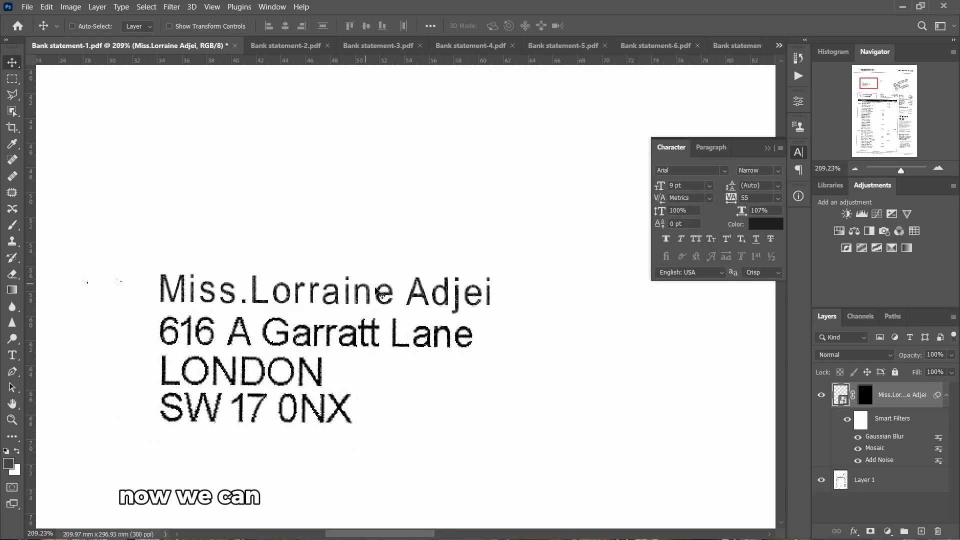
Open the name Smart Object's contents and change the title Miss to Mr
double_click(841, 396)
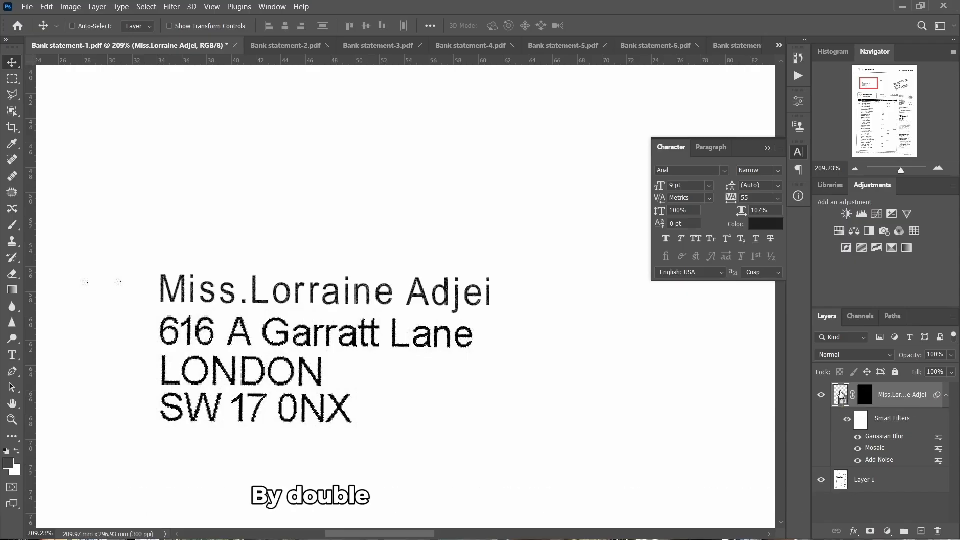
scroll(440, 289, up, 2)
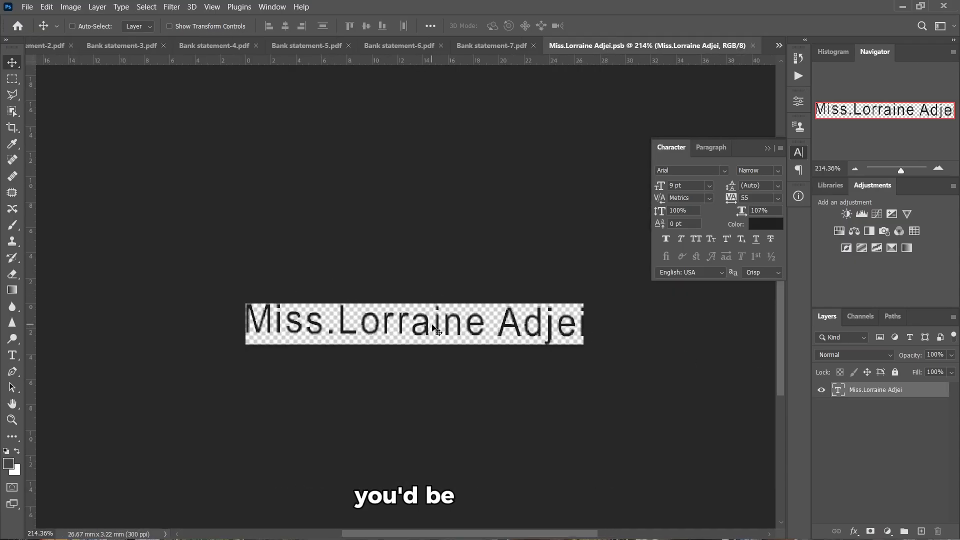
double_click(432, 323)
click(393, 328)
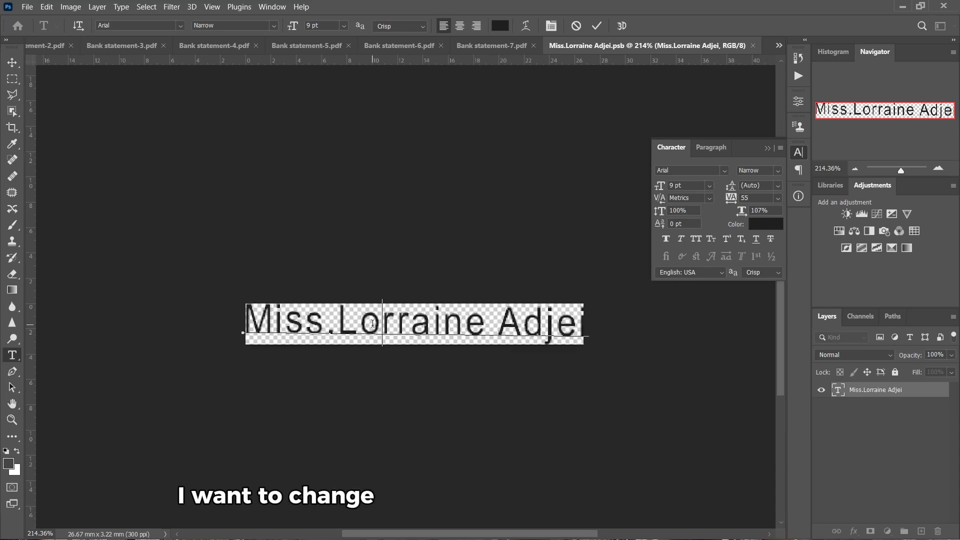
drag(325, 323, 193, 324)
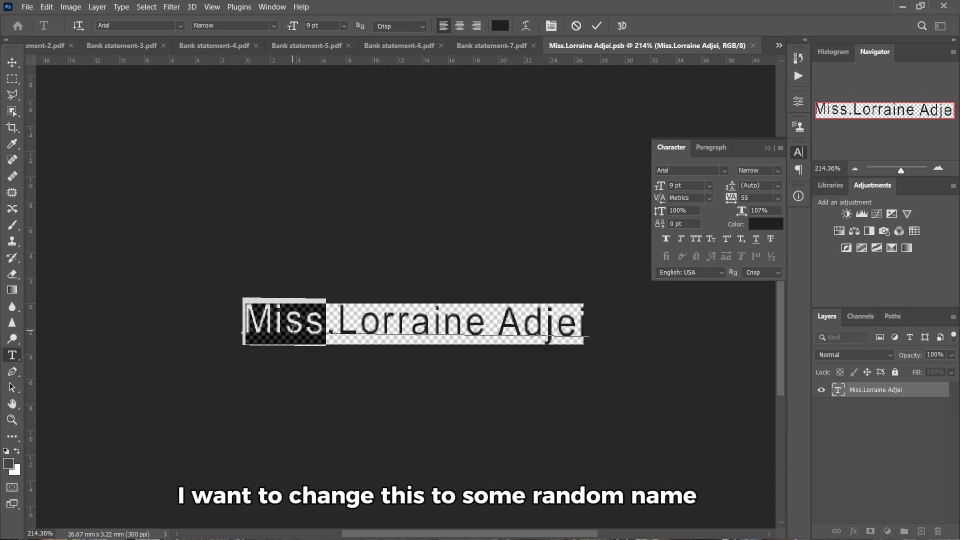
text(Mr)
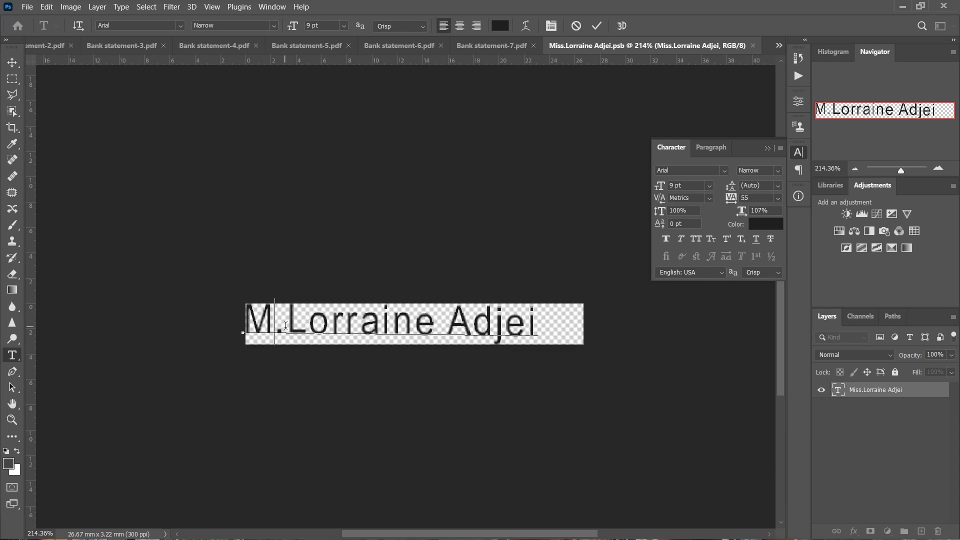
key(Right)
Replace the old name with the new customer's name, then save and close the .psb file
key(ctrl+shift+End)
key(BackSpace)
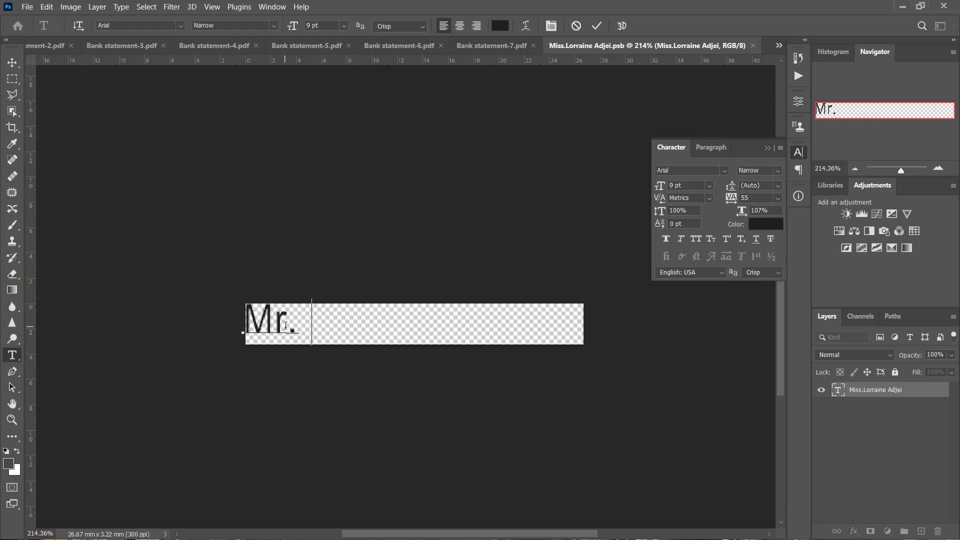
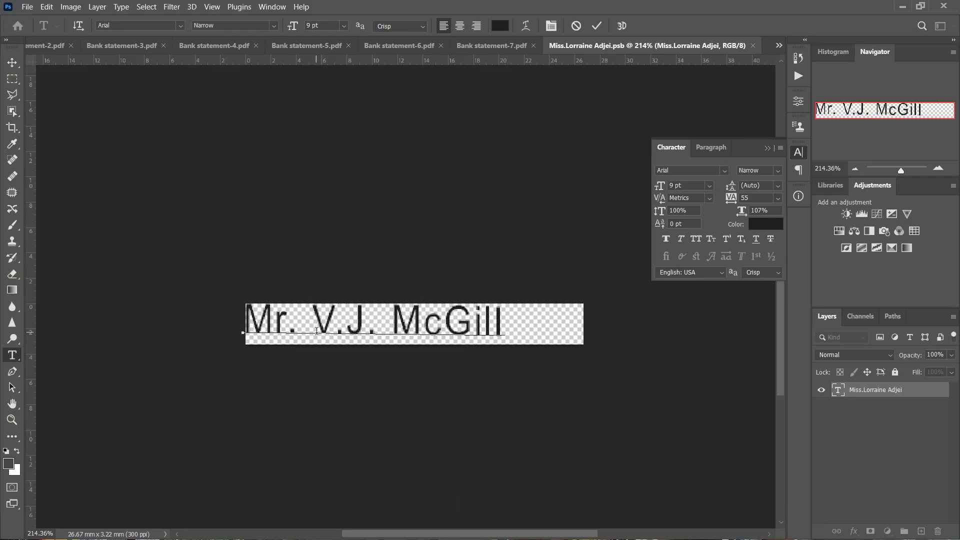
click(596, 26)
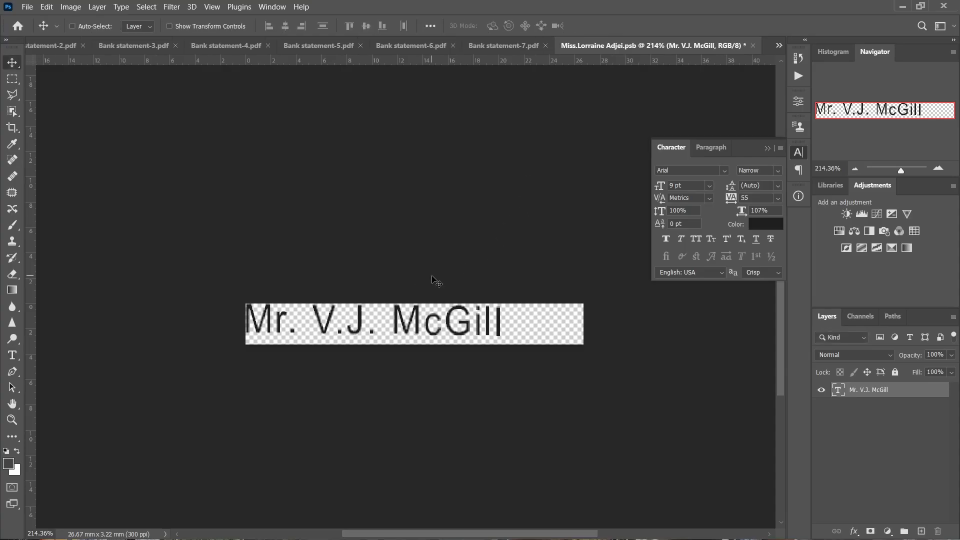
key(ctrl+s)
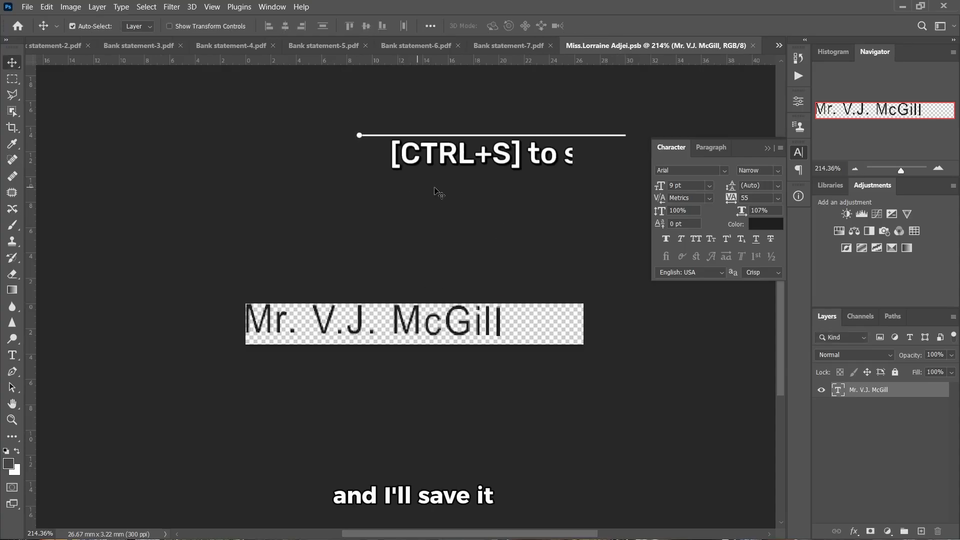
click(754, 45)
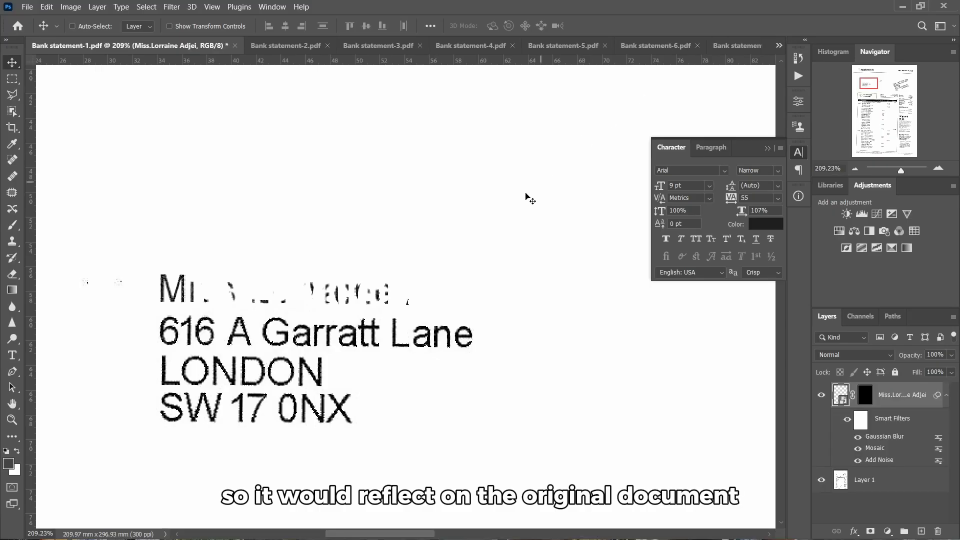
Toggle the name layer's mask off and on to check it, then delete the mask
scroll(334, 319, up, 5)
scroll(214, 334, down, 1)
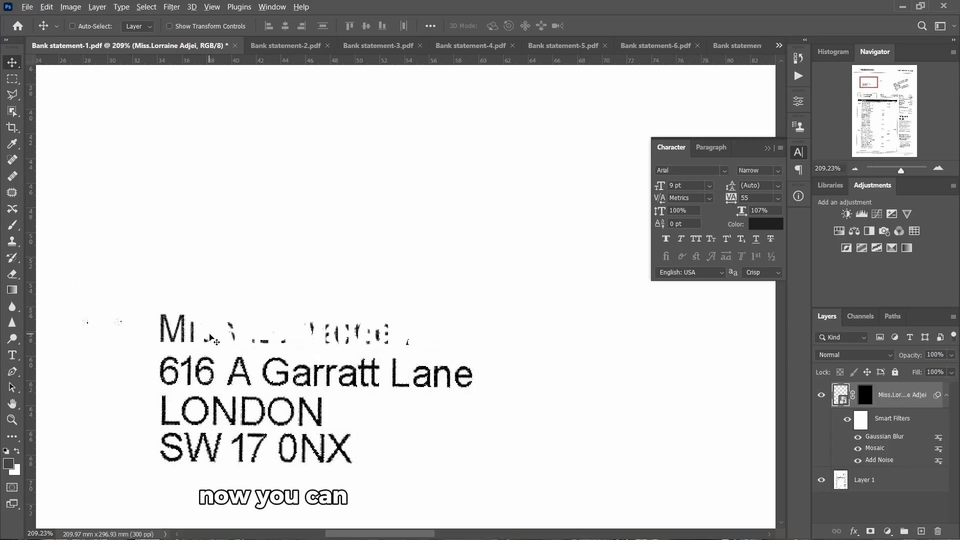
scroll(213, 333, down, 4)
scroll(188, 344, up, 2)
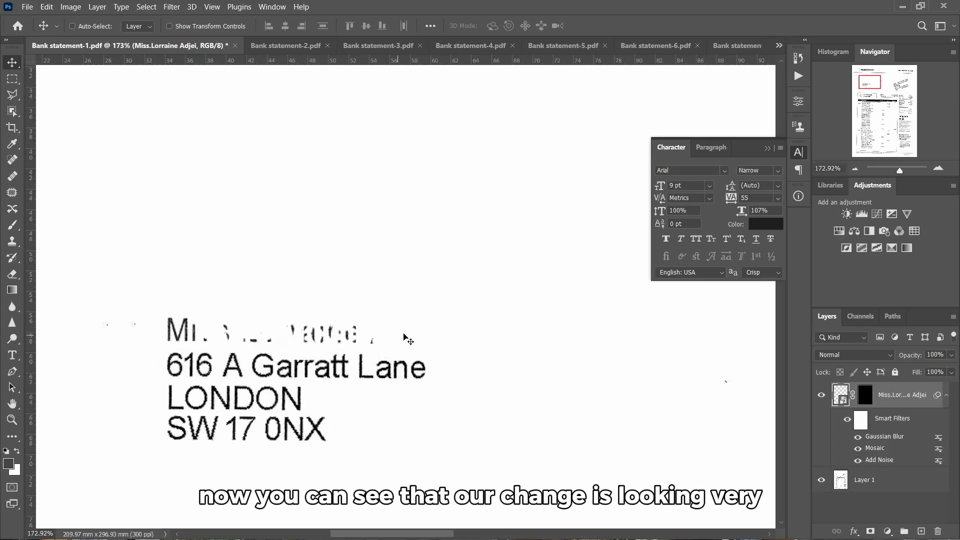
scroll(227, 364, up, 3)
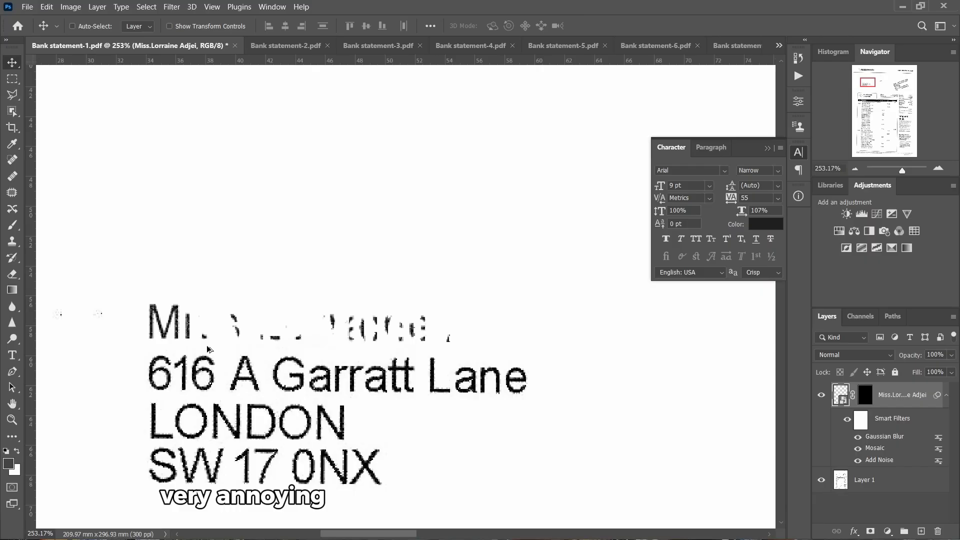
click(860, 403)
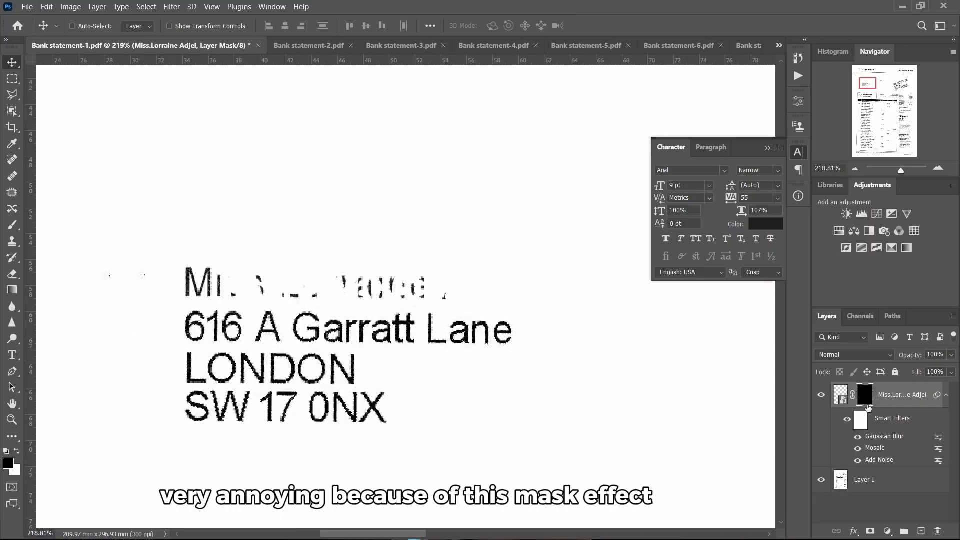
shift+click(864, 402)
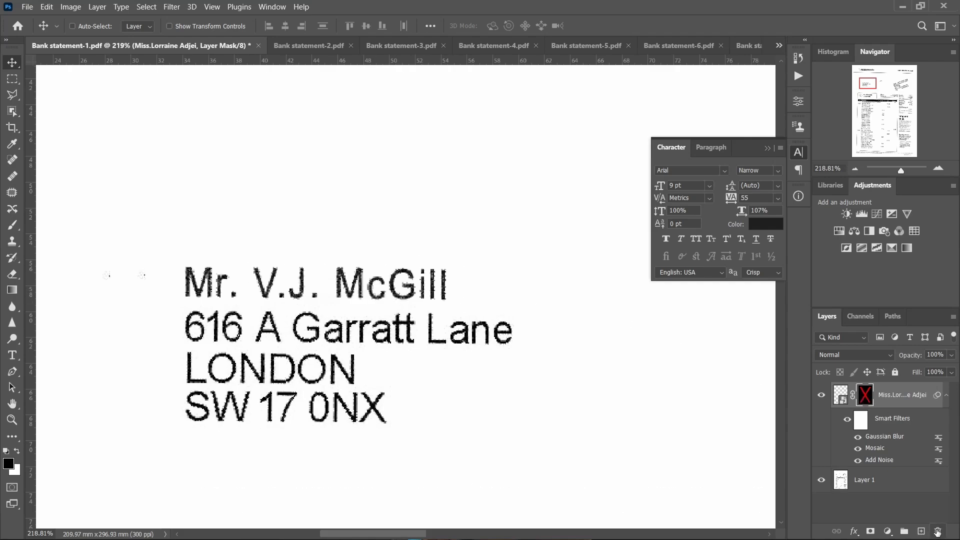
shift+click(861, 386)
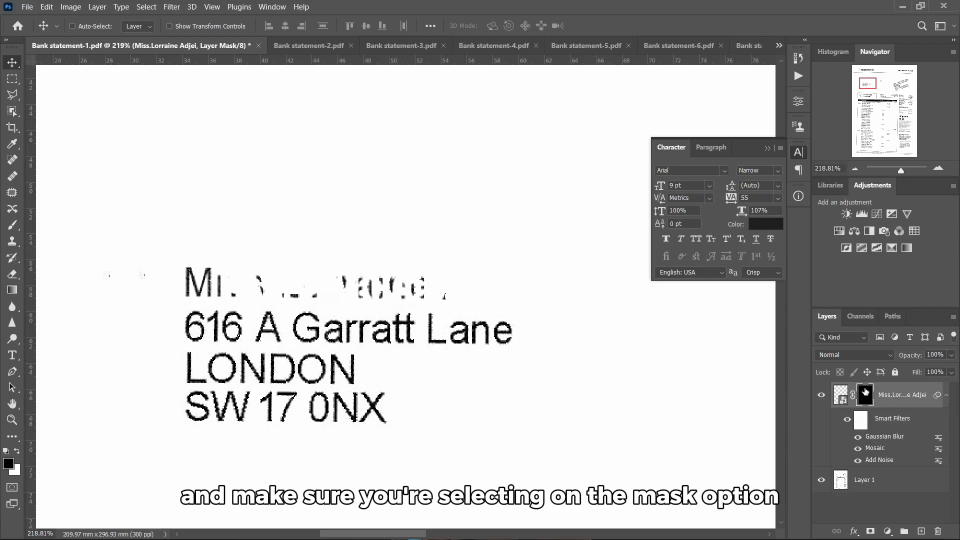
drag(863, 393, 940, 529)
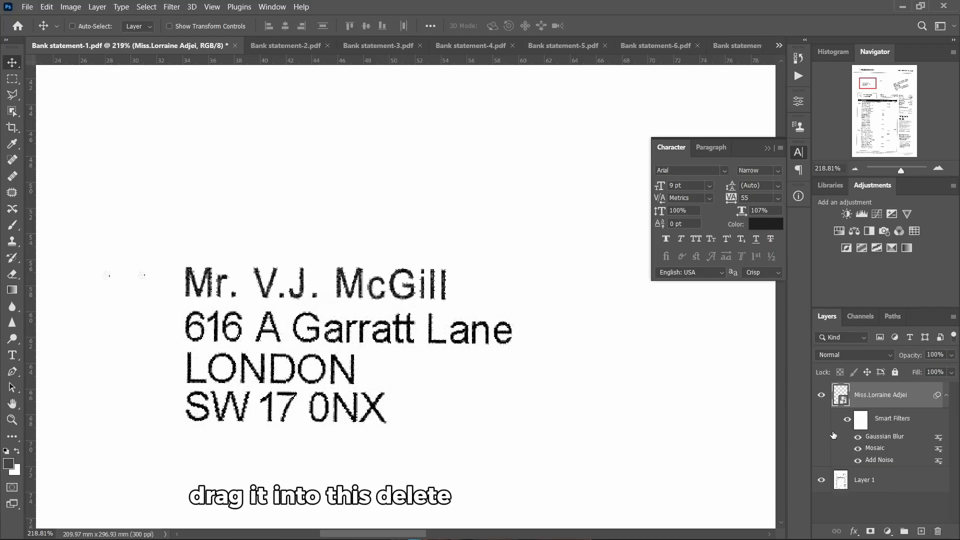
Load the new name text's outline as a selection and add a fresh layer mask from it
scroll(506, 319, up, 1)
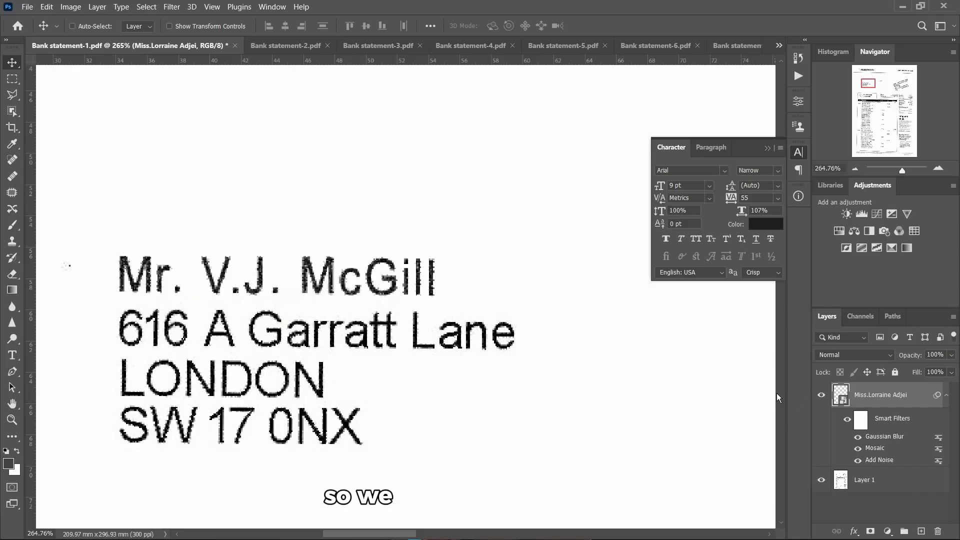
scroll(413, 295, left, 3)
scroll(403, 291, down, 2)
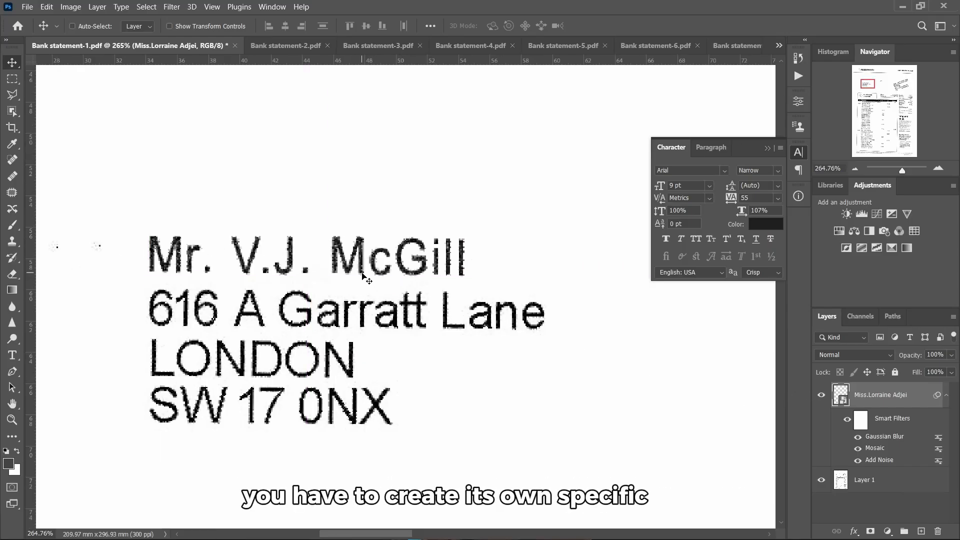
ctrl+click(840, 398)
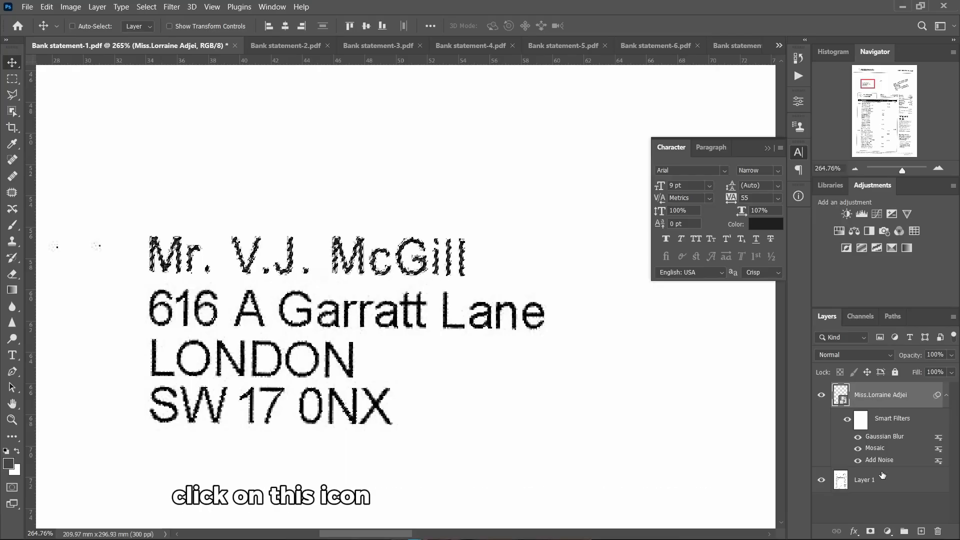
click(871, 531)
scroll(336, 249, up, 1)
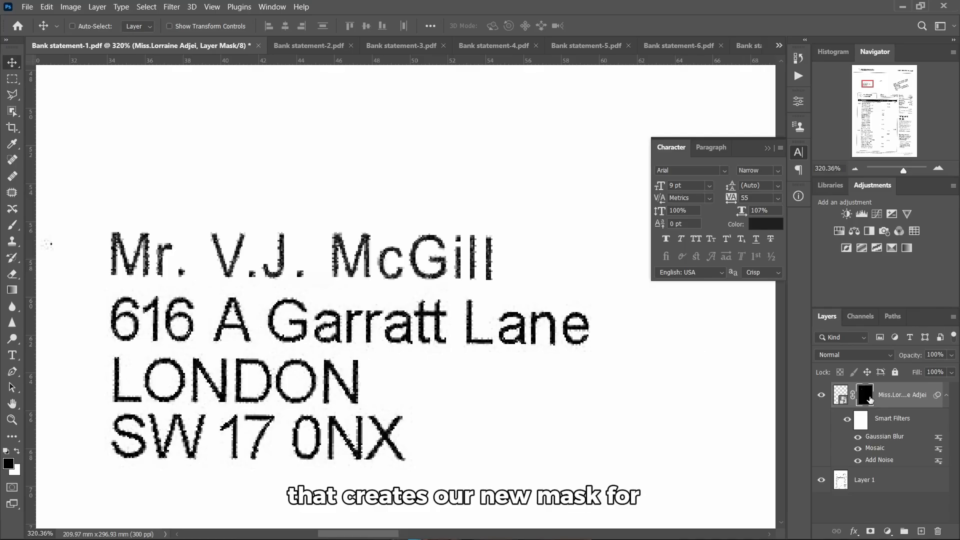
scroll(194, 286, up, 3)
scroll(320, 283, up, 1)
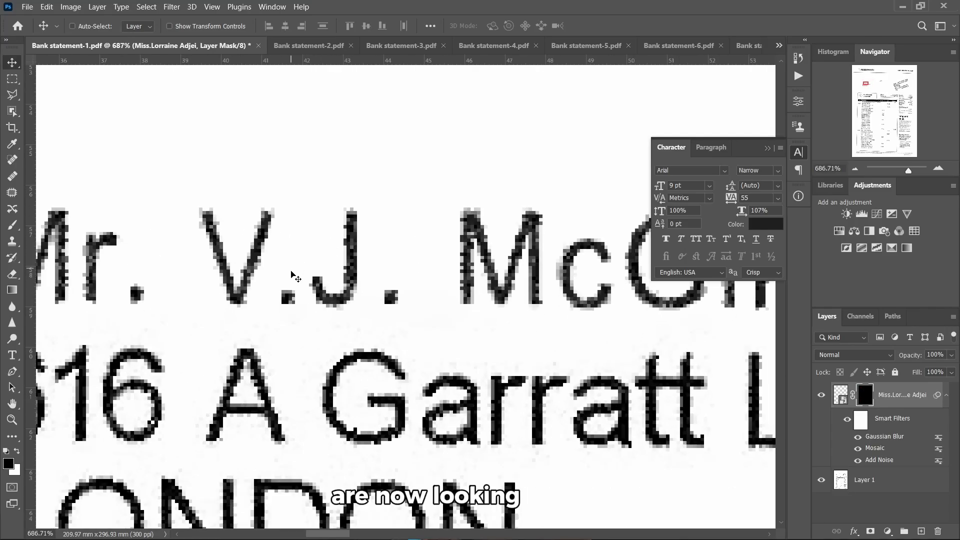
scroll(481, 308, down, 10)
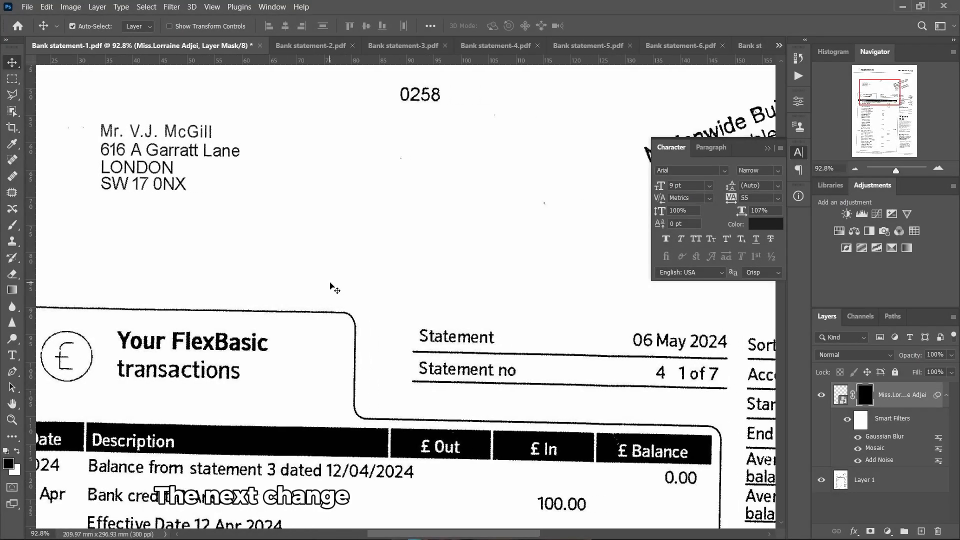
Collapse the smart filters list under the name layer in the Layers panel
scroll(330, 286, right, 1)
scroll(334, 294, down, 3)
scroll(345, 294, down, 5)
scroll(355, 300, right, 5)
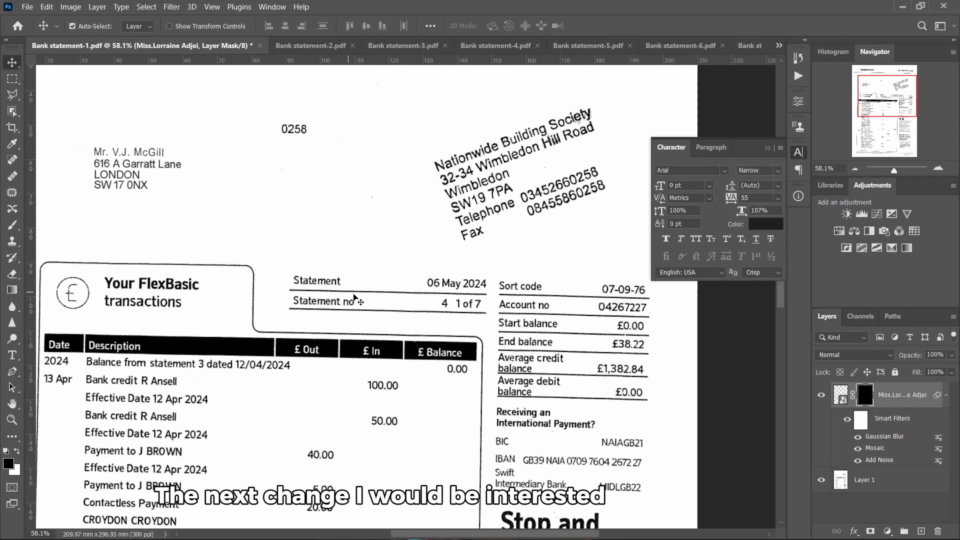
scroll(474, 302, up, 4)
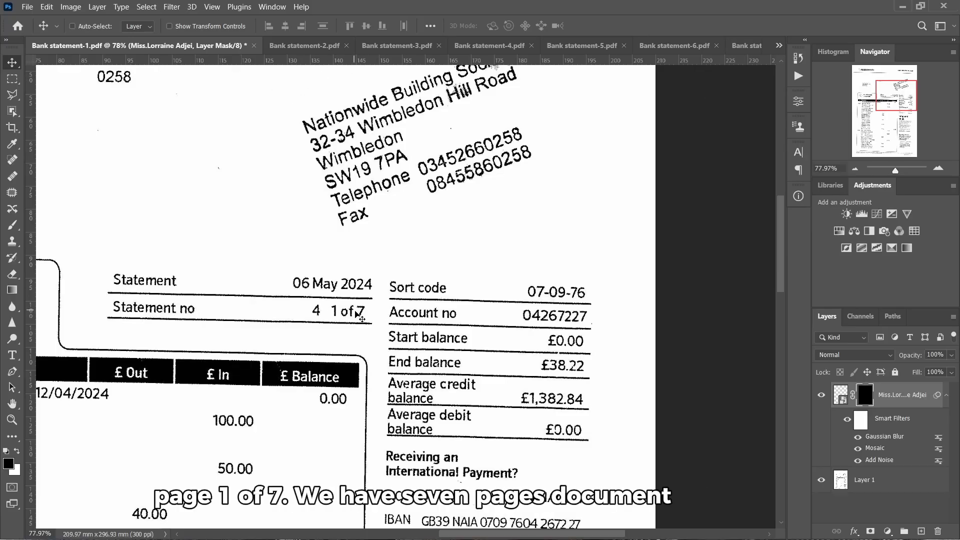
scroll(348, 316, up, 5)
scroll(348, 319, up, 2)
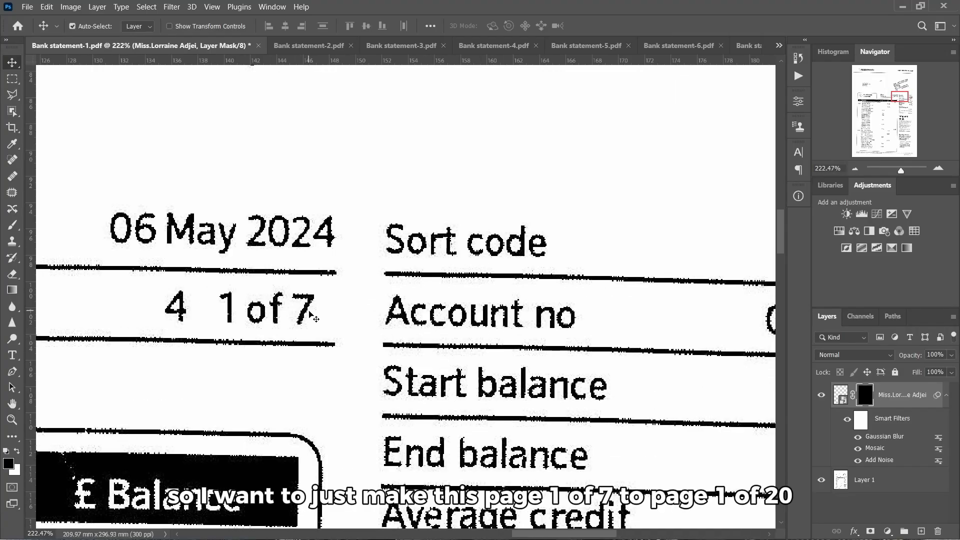
scroll(309, 315, right, 1)
click(945, 397)
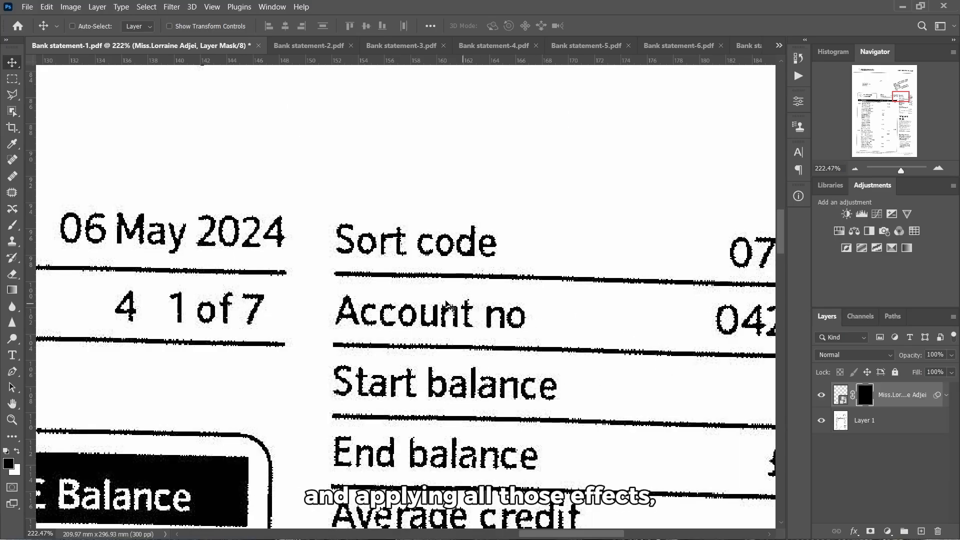
Zoom to about 251% on the Statement date and '1 of 7' number, then select Layer 1
scroll(256, 327, down, 10)
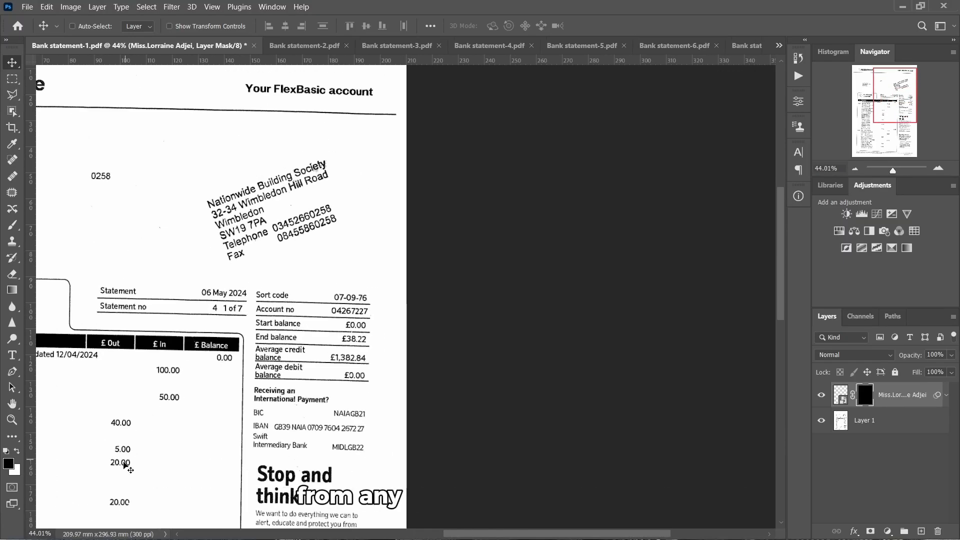
scroll(233, 314, up, 5)
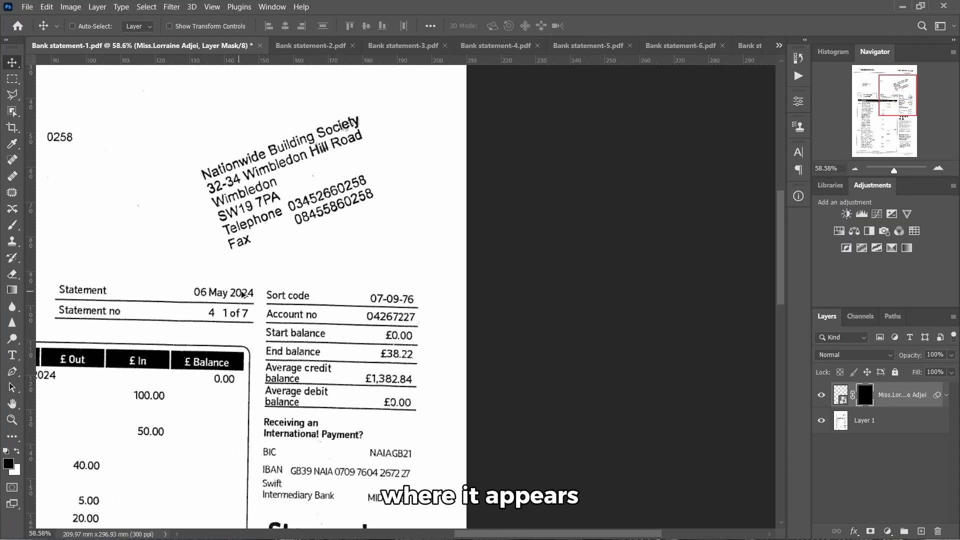
scroll(233, 315, up, 2)
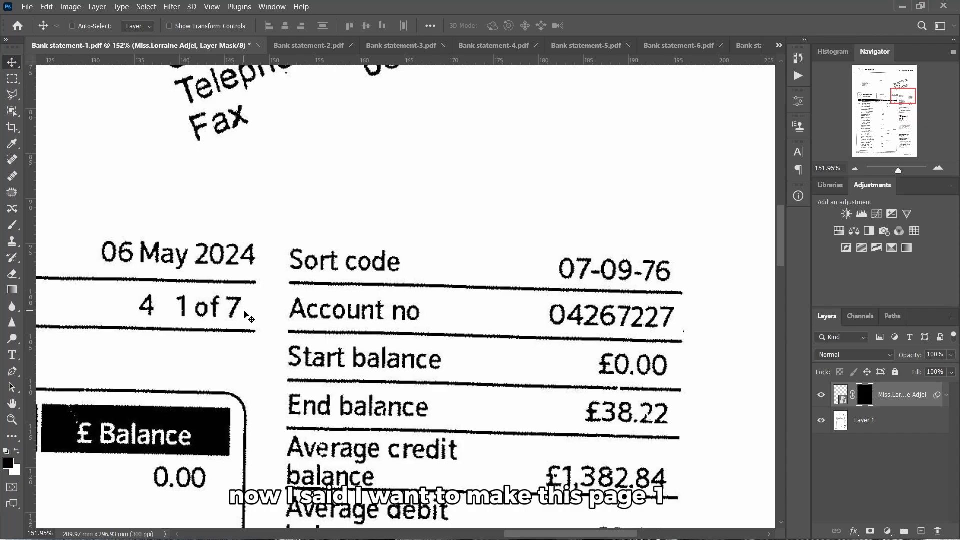
scroll(242, 316, up, 2)
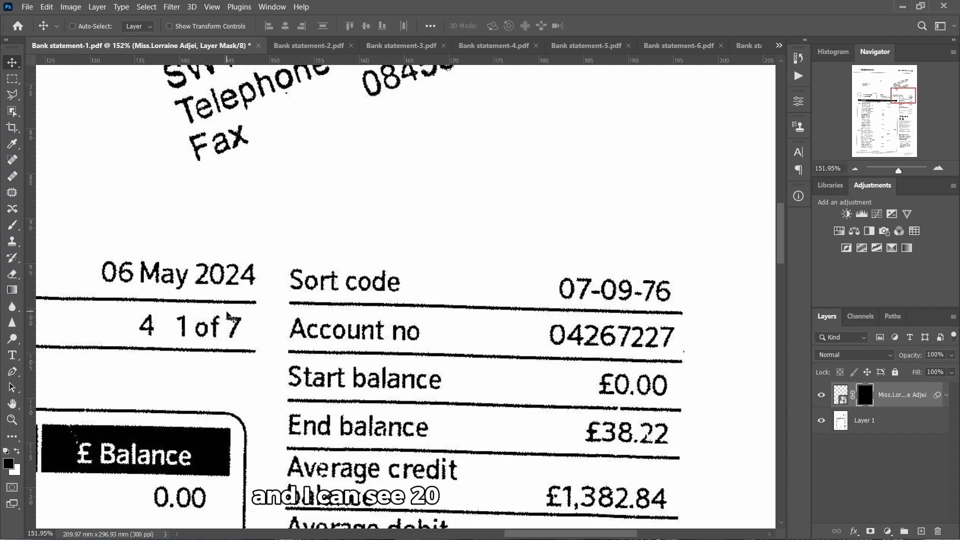
scroll(227, 315, up, 2)
scroll(250, 319, down, 5)
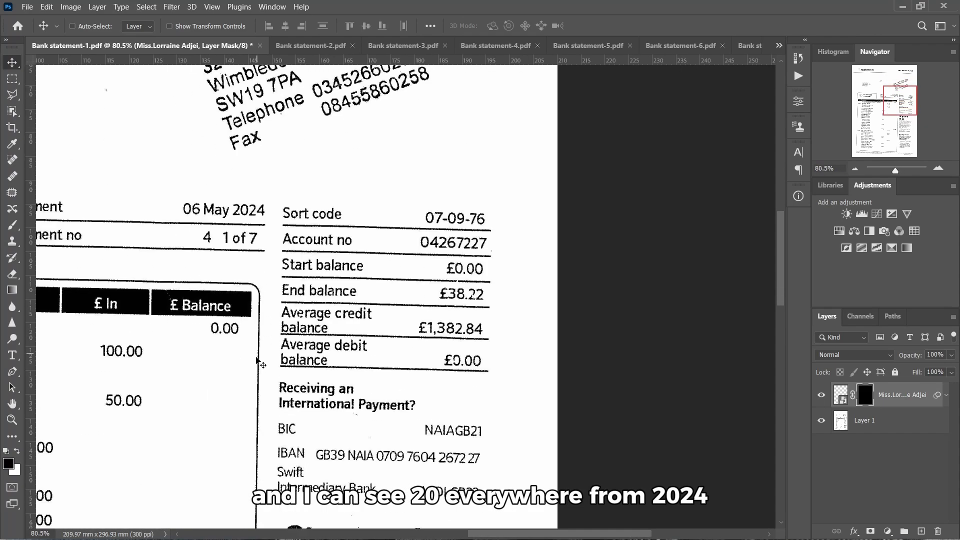
scroll(167, 415, up, 2)
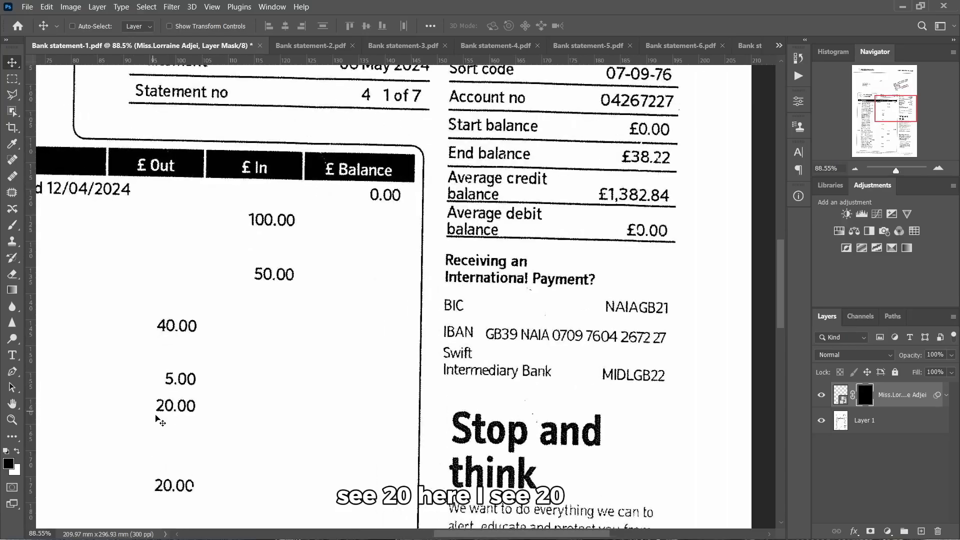
scroll(438, 348, down, 4)
scroll(514, 347, up, 4)
scroll(397, 235, up, 5)
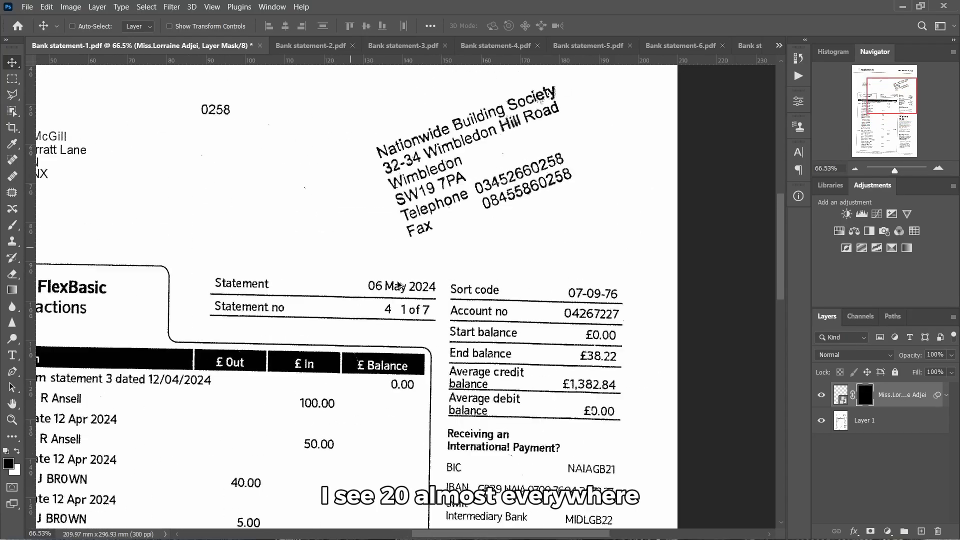
scroll(475, 299, up, 6)
scroll(450, 315, right, 2)
scroll(388, 334, up, 2)
scroll(369, 336, right, 2)
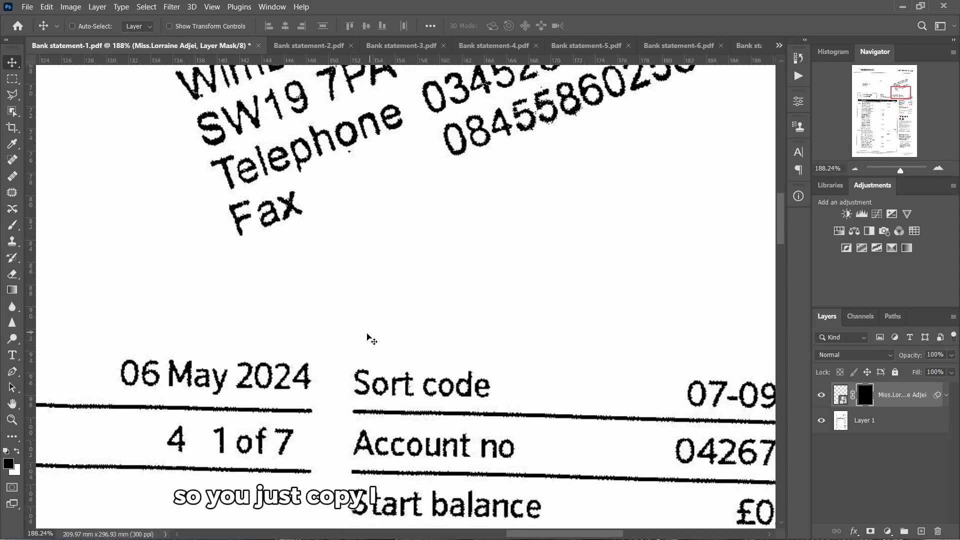
scroll(349, 339, down, 2)
scroll(310, 350, down, 2)
scroll(297, 357, up, 2)
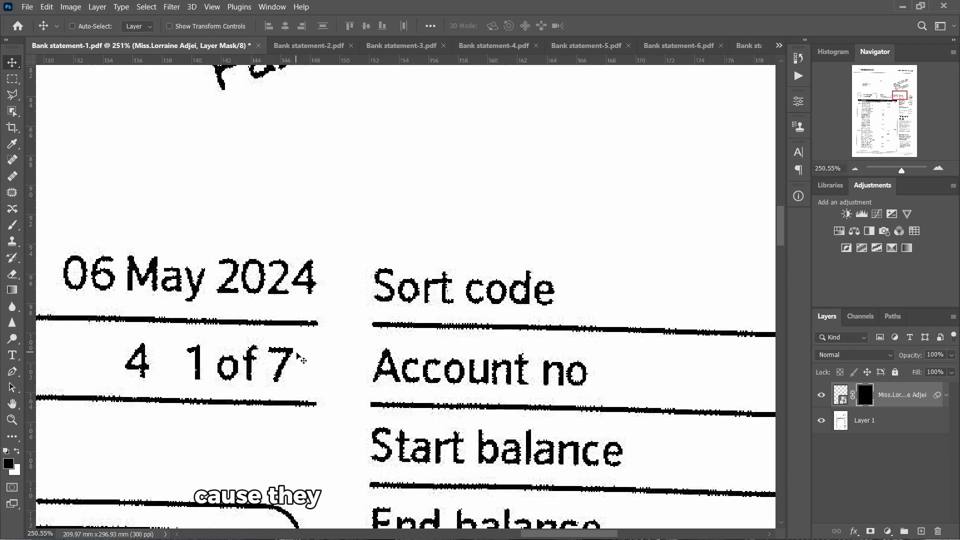
click(865, 411)
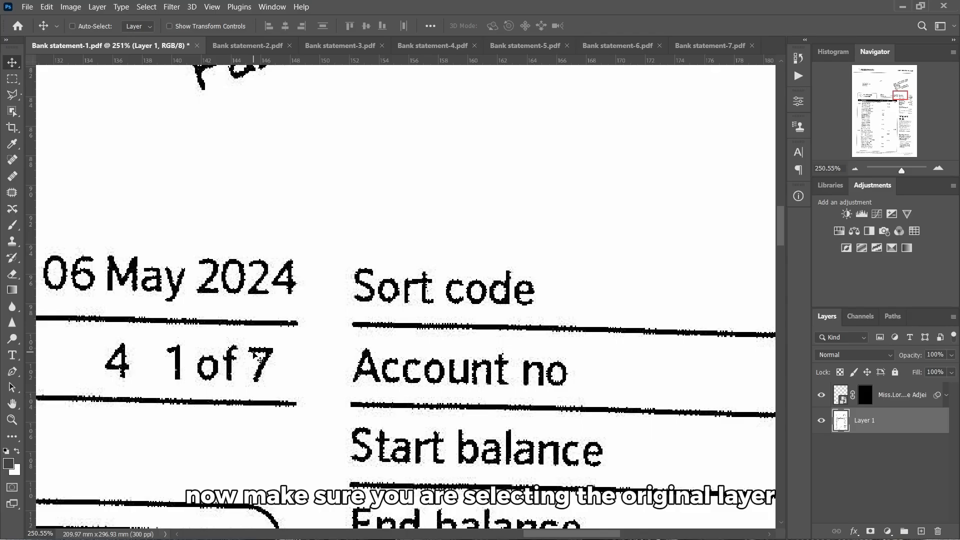
Select the '20' in 2024 with the Polygonal Lasso, feather it 1 px, and copy it to a new layer
click(15, 96)
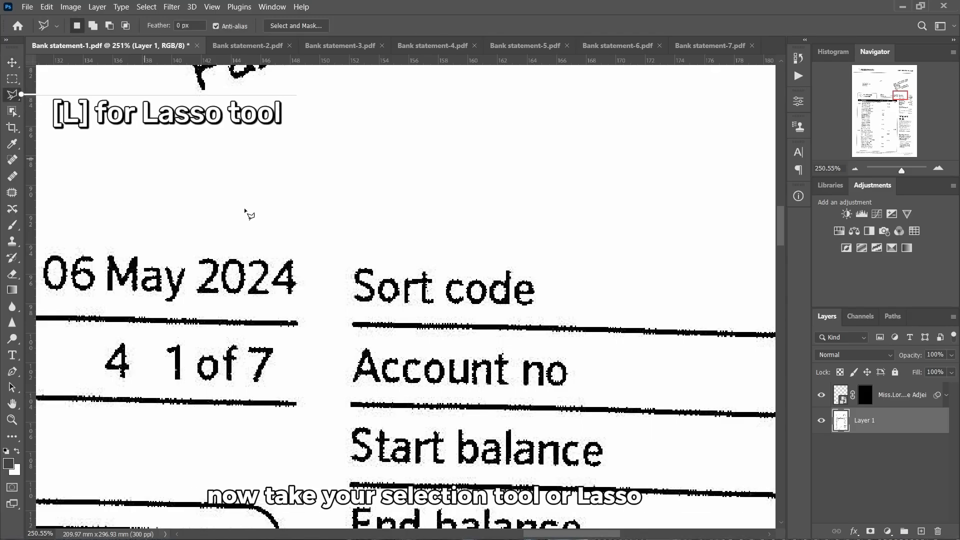
scroll(210, 281, up, 2)
scroll(207, 284, down, 1)
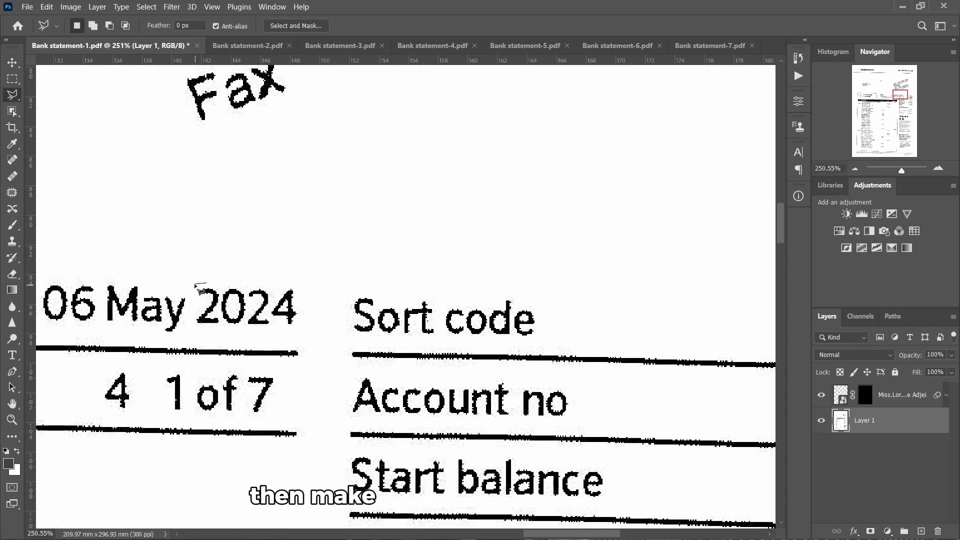
click(195, 284)
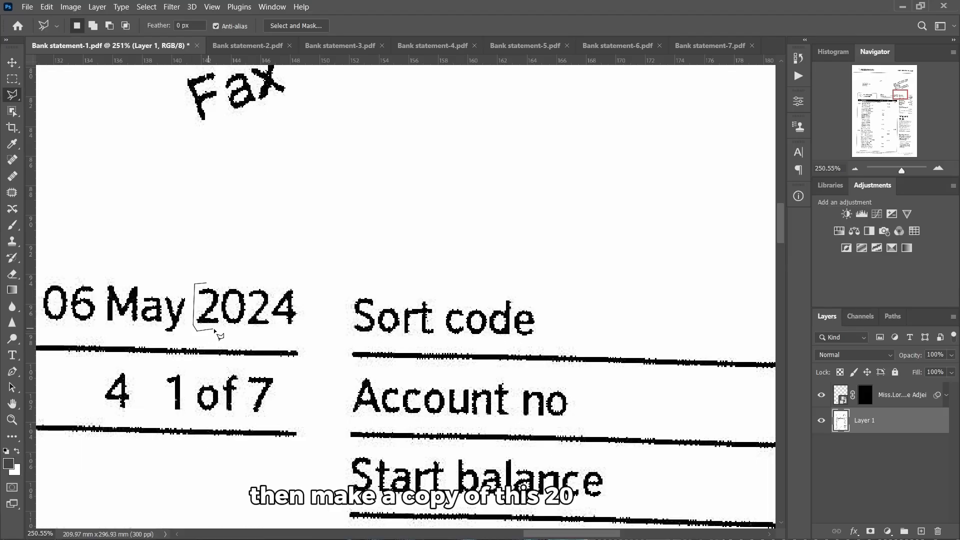
click(240, 332)
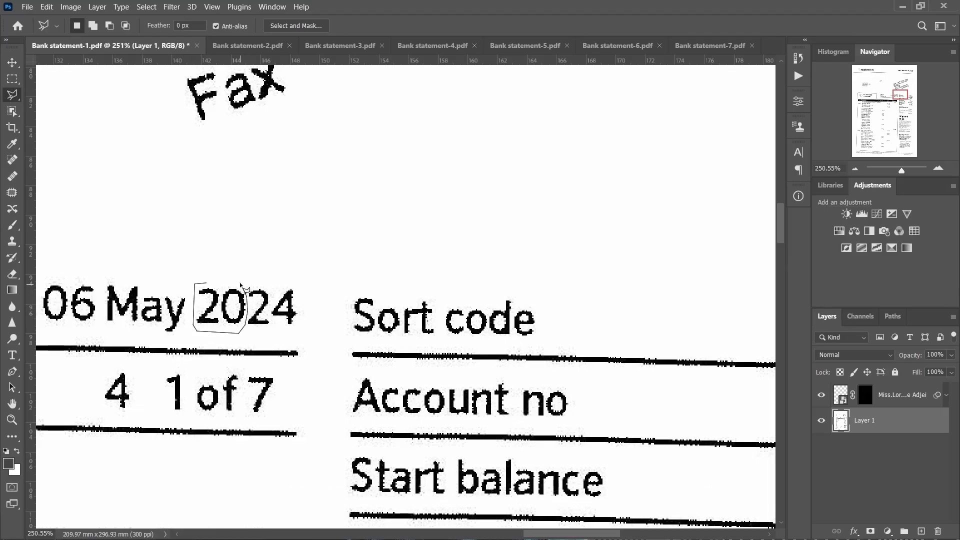
right_click(215, 299)
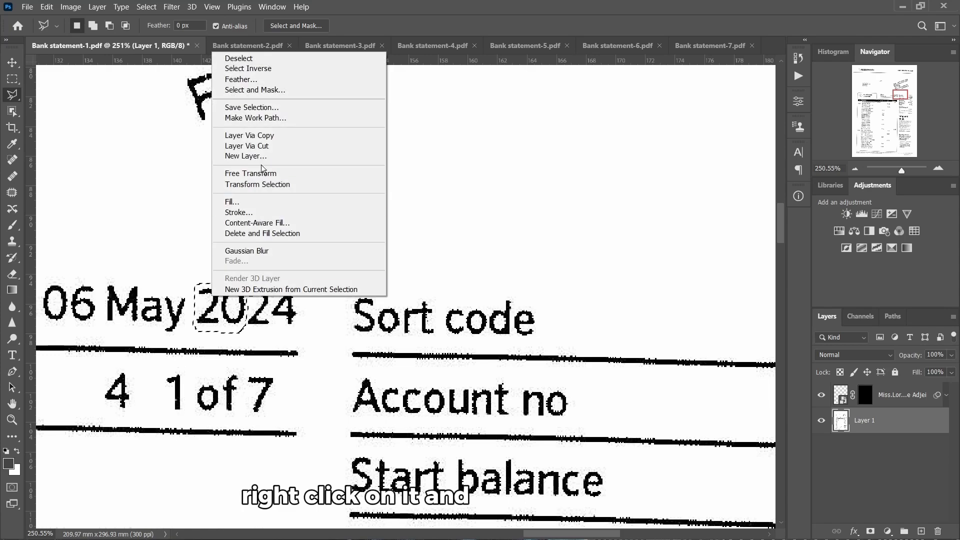
click(239, 80)
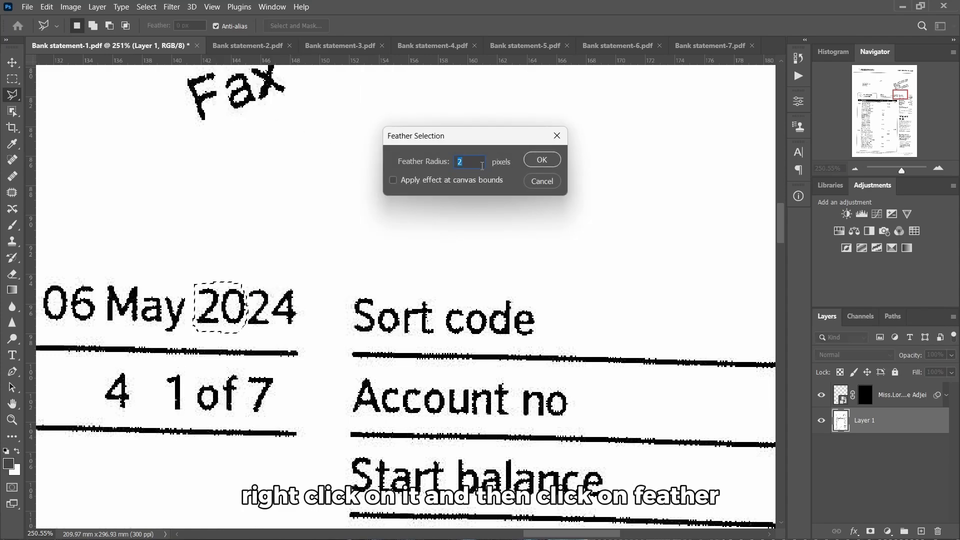
text(1)
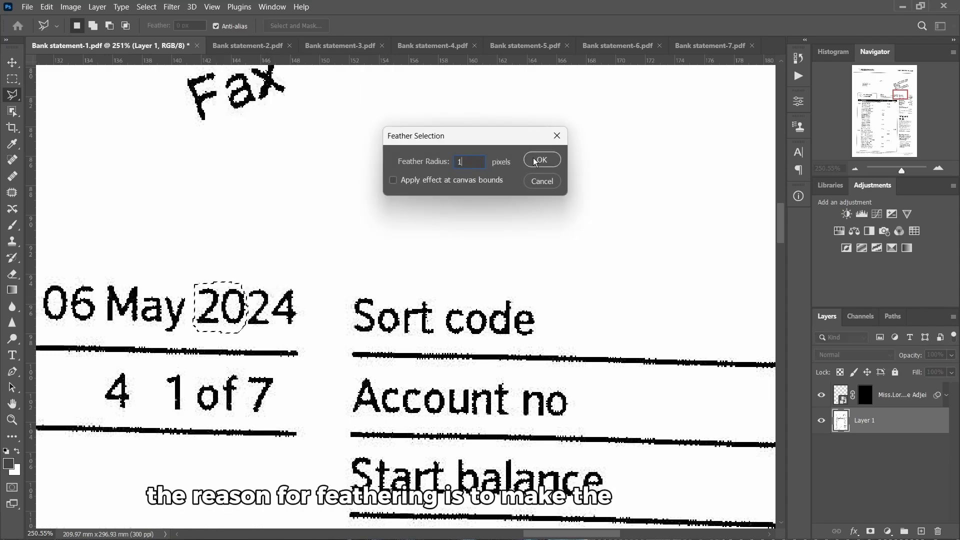
click(535, 160)
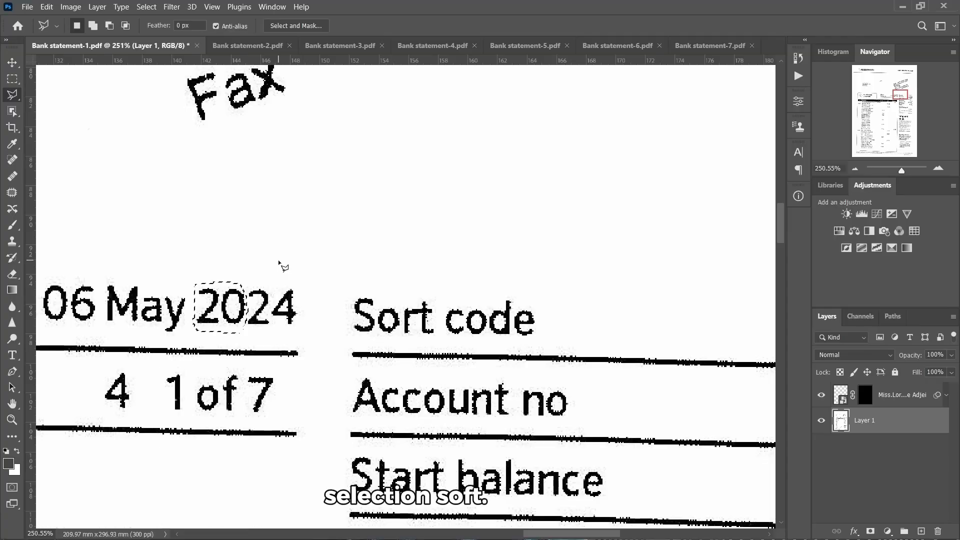
key(ctrl+j)
Align the copied 20 over the 7 at 62% opacity, restore 100%, then switch to Bank statement-2
key(v)
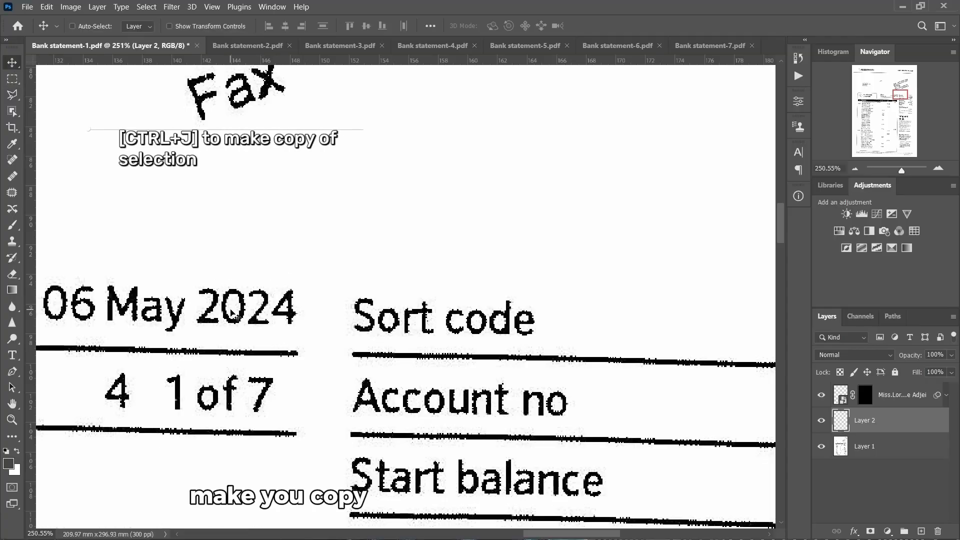
drag(231, 313, 279, 401)
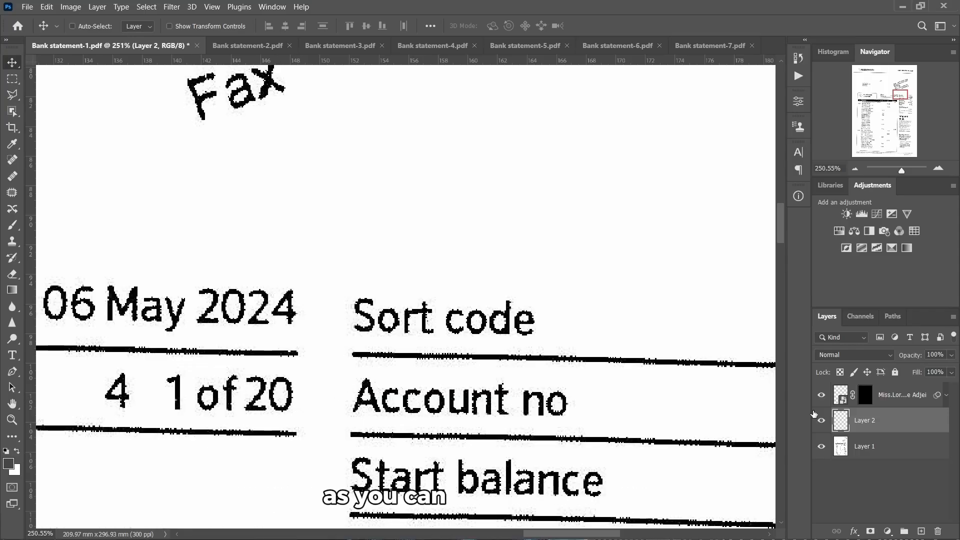
drag(916, 356, 905, 356)
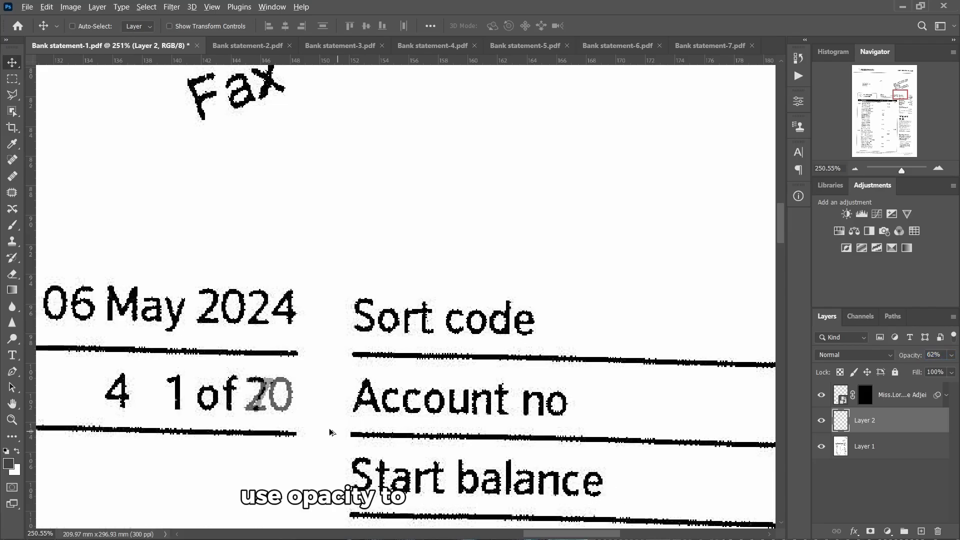
scroll(320, 425, up, 2)
drag(249, 395, 256, 393)
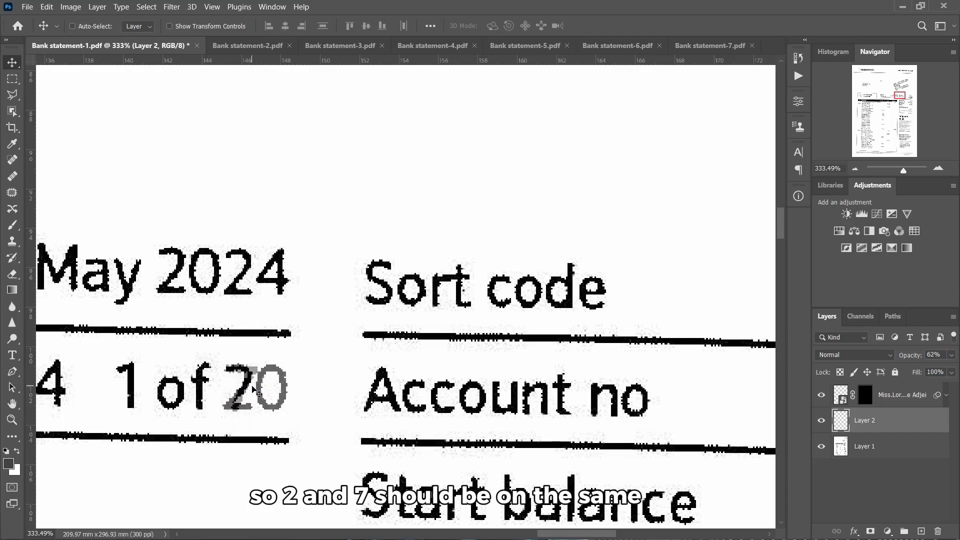
drag(910, 354, 947, 366)
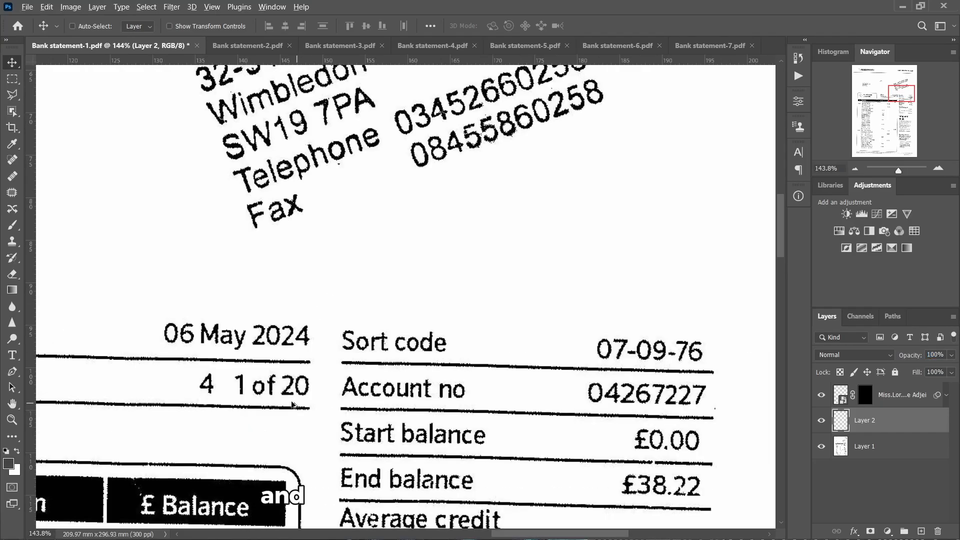
scroll(293, 402, down, 6)
scroll(306, 387, up, 4)
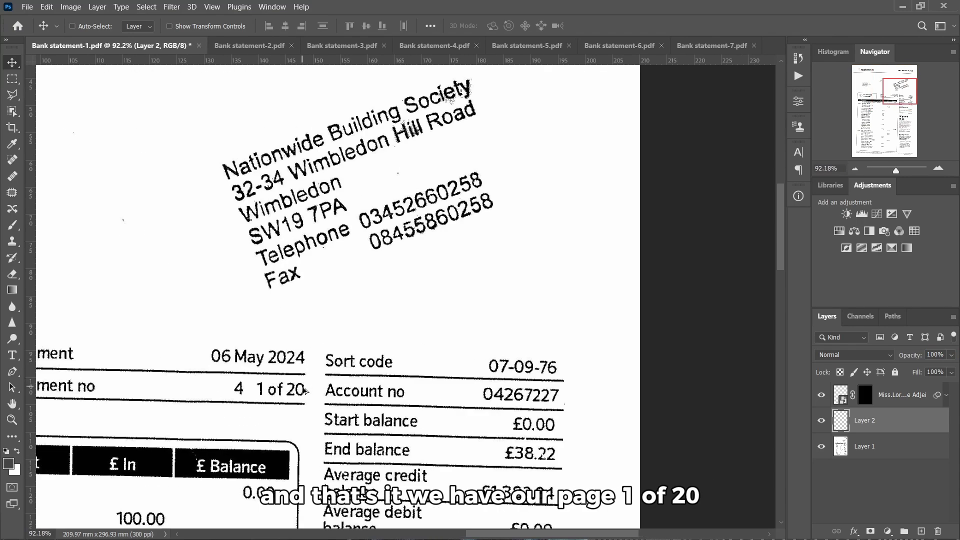
scroll(300, 388, up, 1)
scroll(295, 384, down, 4)
scroll(282, 372, up, 2)
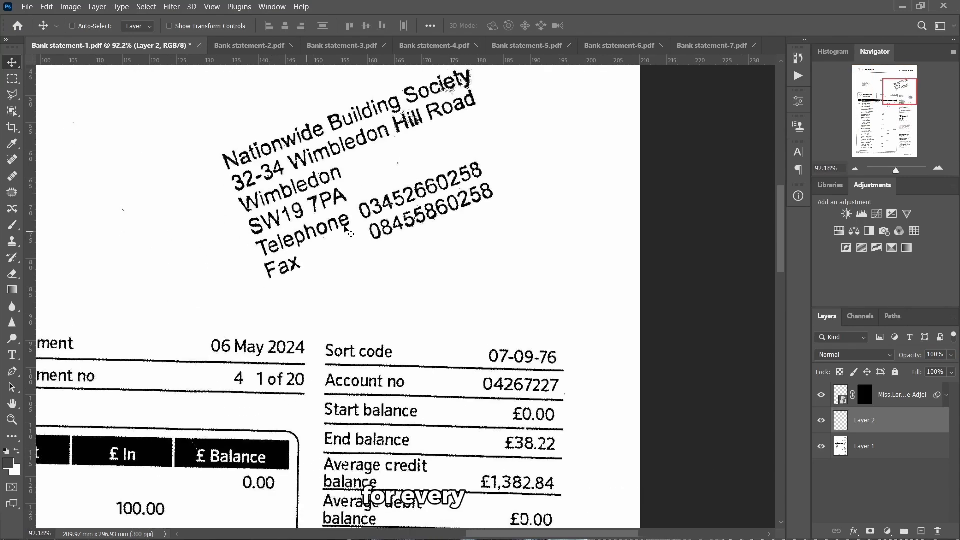
click(250, 49)
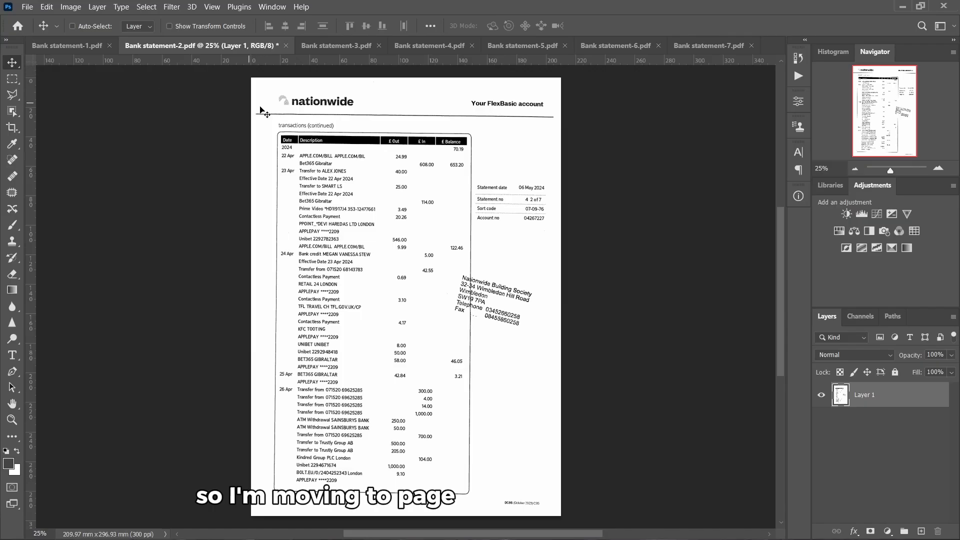
Zoom in and copy the '20' from 2024 onto a new layer with a 1 px feather
scroll(306, 193, up, 2)
scroll(502, 125, up, 7)
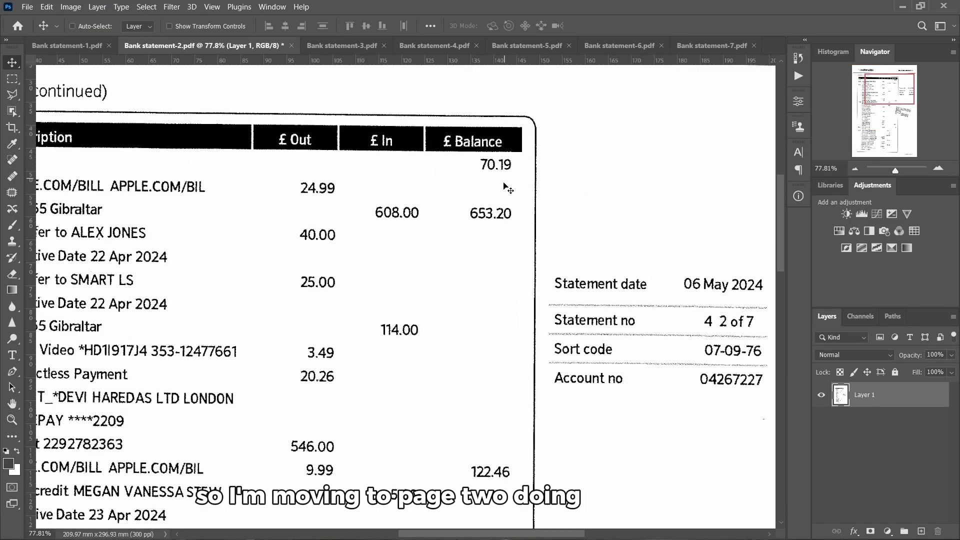
scroll(503, 234, right, 4)
scroll(560, 341, up, 14)
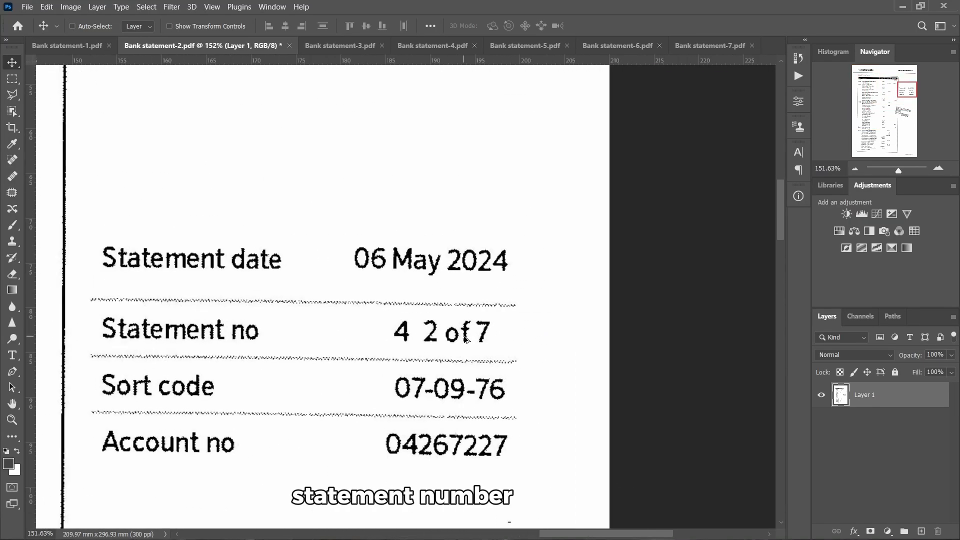
scroll(344, 335, up, 1)
scroll(344, 335, right, 2)
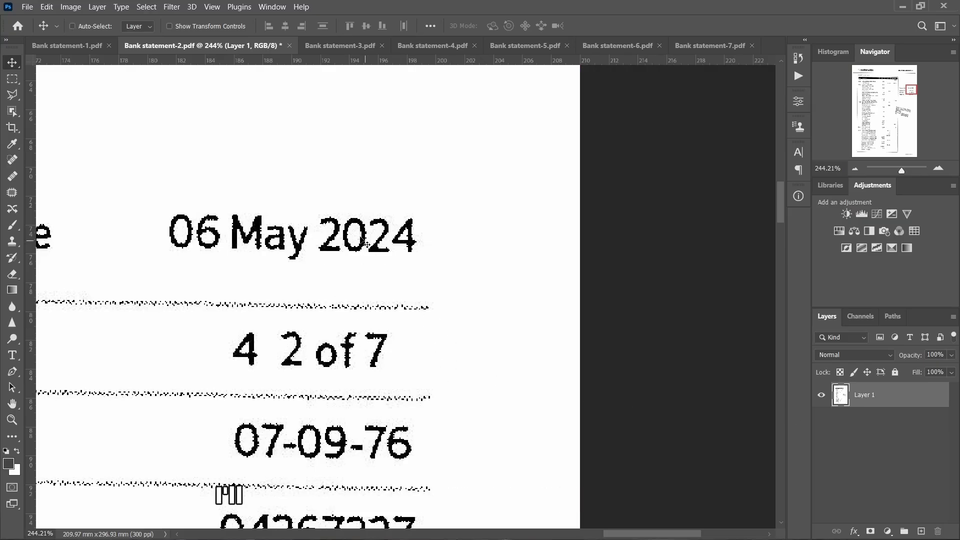
key(l)
click(313, 209)
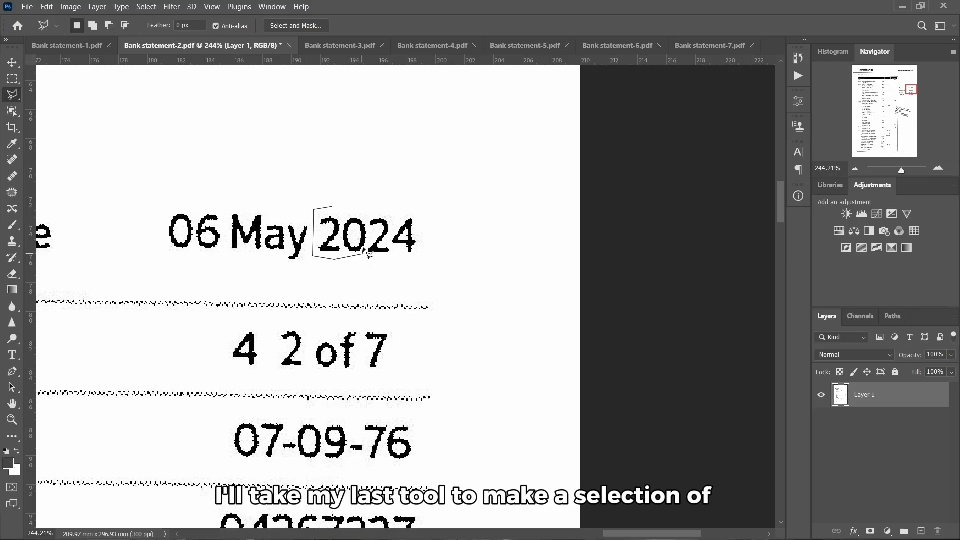
right_click(353, 221)
click(397, 249)
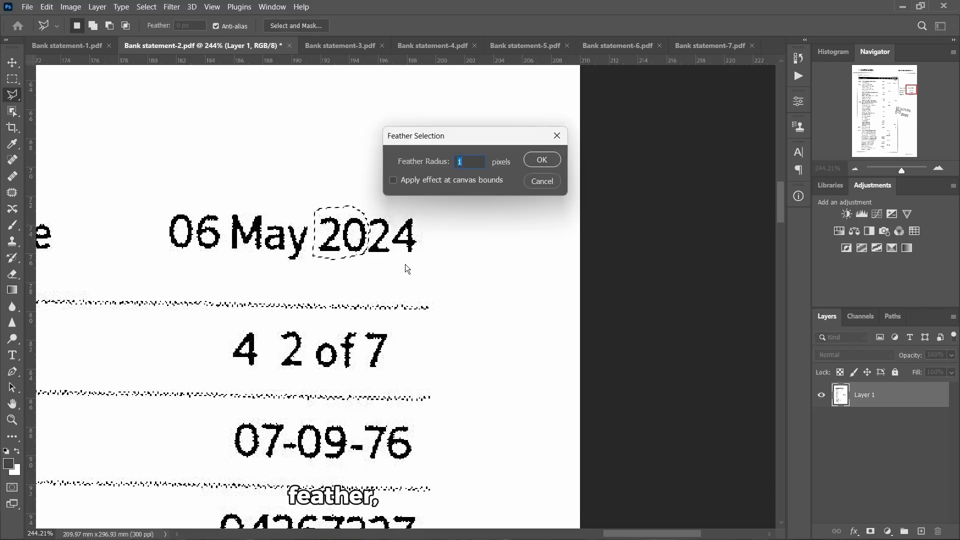
key(Return)
key(ctrl+j)
Move the copied 20 over the 7 so page 2 reads '2 of 20', then switch to Bank statement-3
key(v)
drag(350, 235, 403, 356)
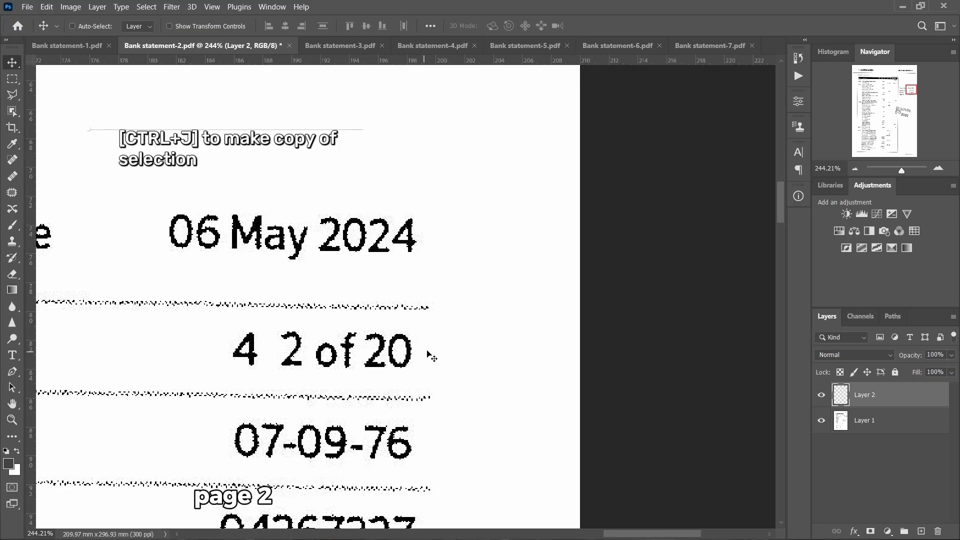
scroll(380, 320, down, 3)
scroll(381, 322, down, 3)
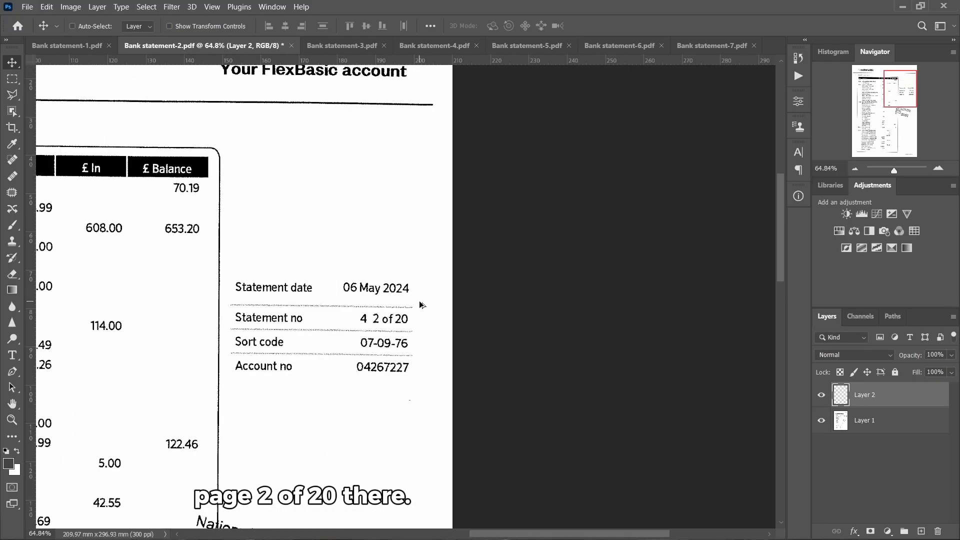
click(314, 49)
Make page 3 read '3 of 20' using a feathered copy of the '20' from 2024
scroll(568, 202, up, 3)
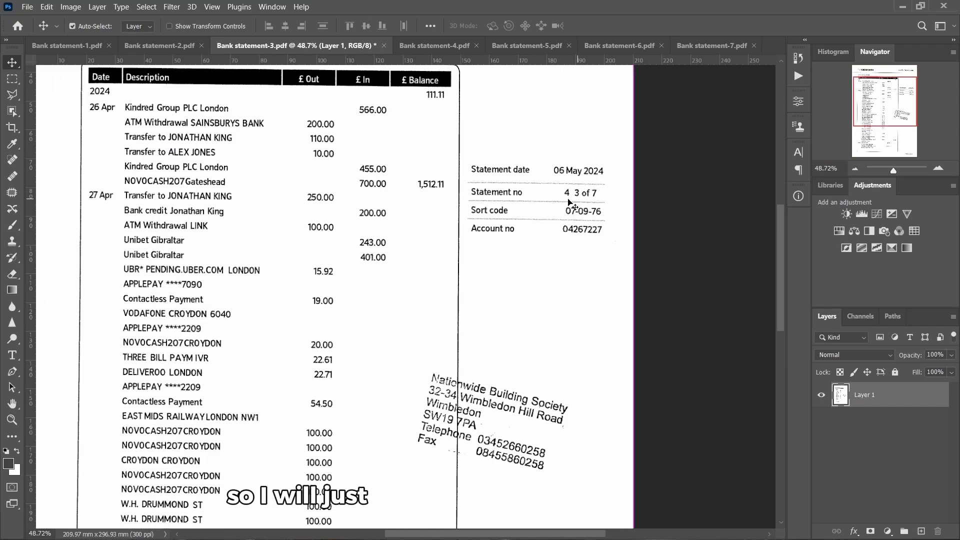
scroll(569, 202, up, 6)
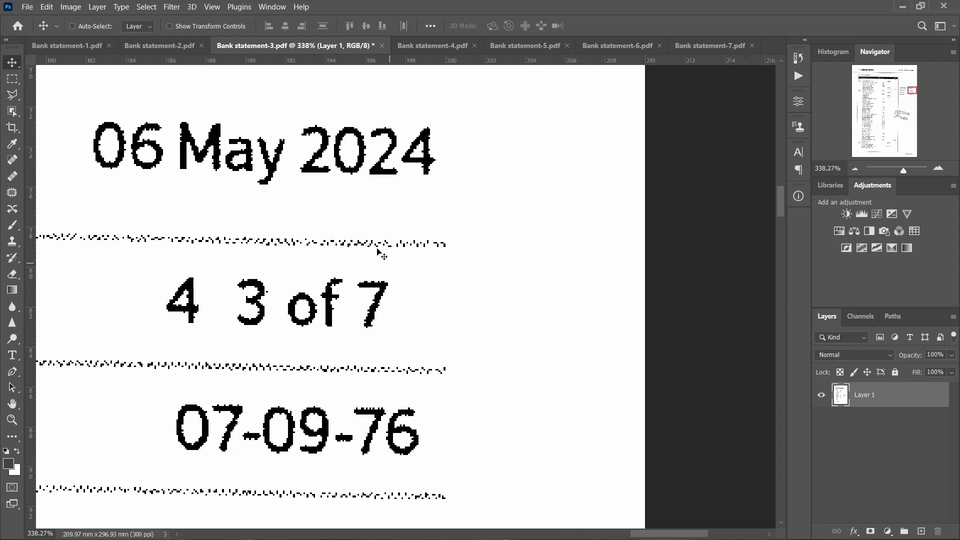
key(l)
click(317, 121)
click(297, 122)
double_click(358, 121)
right_click(370, 136)
click(383, 178)
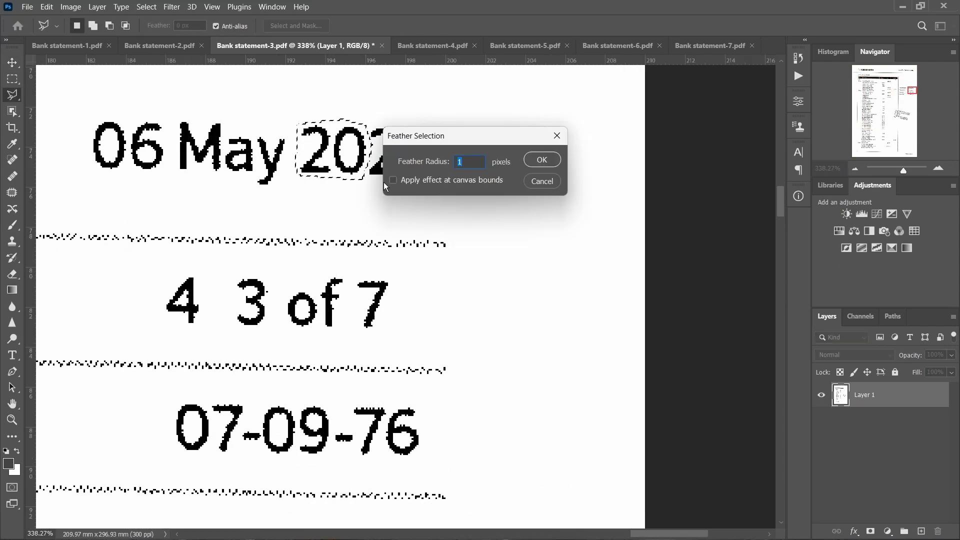
key(Return)
key(ctrl+j)
key(v)
mouse_move(355, 139)
mouse_down()
mouse_move(434, 284)
mouse_move(410, 293)
mouse_up()
On Bank statement-4, copy the feathered '20' from 2024 over the 7 to read '4 of 20'
key(l)
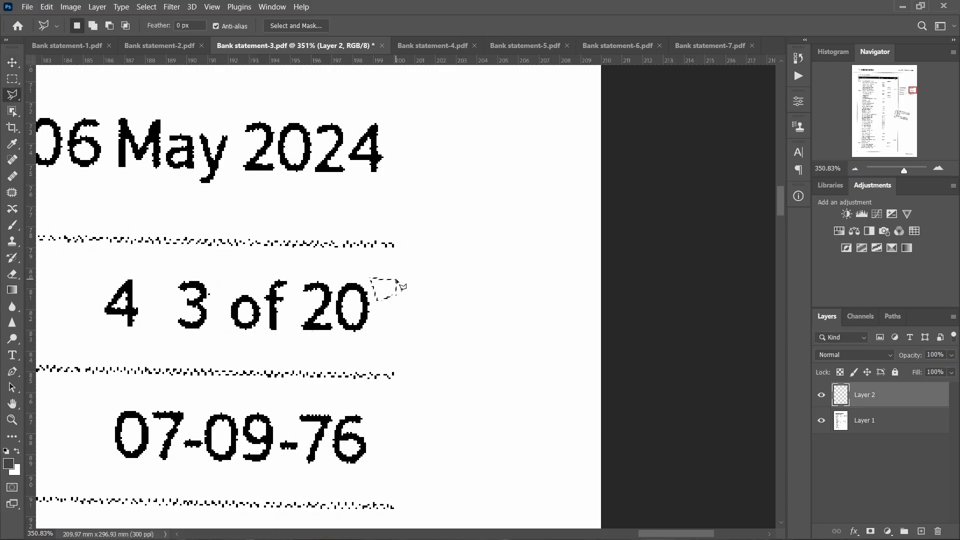
key(ctrl+Tab)
scroll(552, 184, up, 10)
click(303, 231)
click(333, 241)
click(379, 232)
click(385, 198)
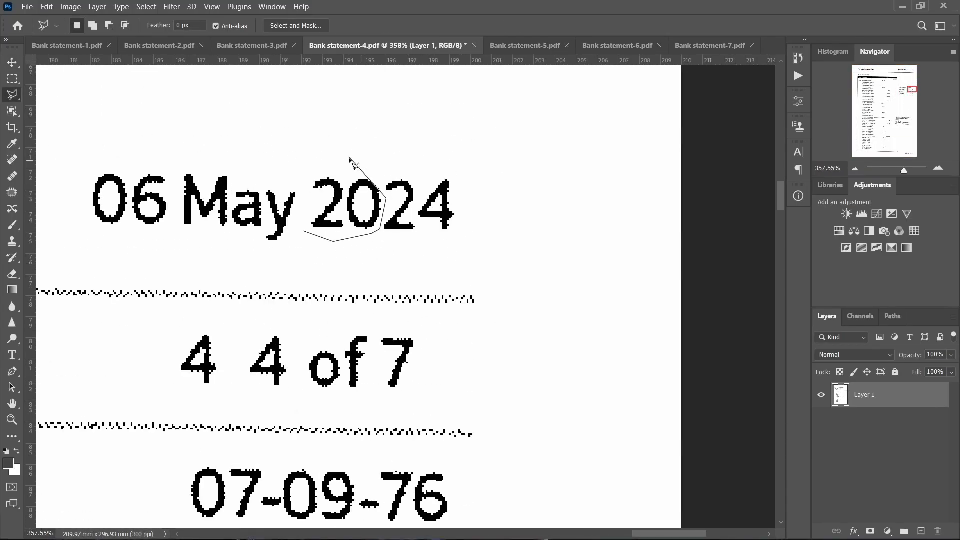
click(303, 231)
right_click(348, 207)
click(416, 240)
key(Return)
key(ctrl+j)
key(v)
drag(376, 194, 448, 353)
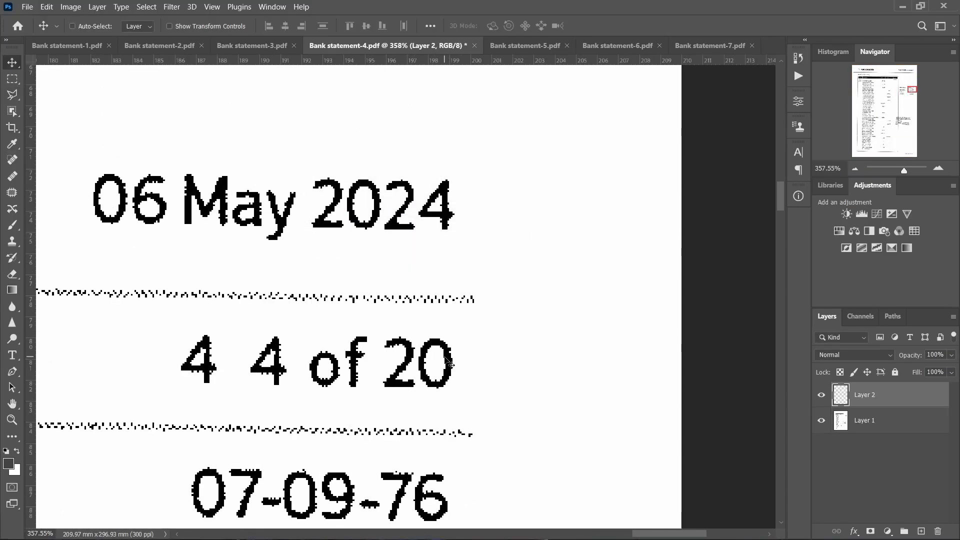
scroll(404, 337, down, 10)
On Bank statement-5, copy the feathered '20' from 2024 over the 7 to read '5 of 20'
key(ctrl+Tab)
key(l)
click(359, 232)
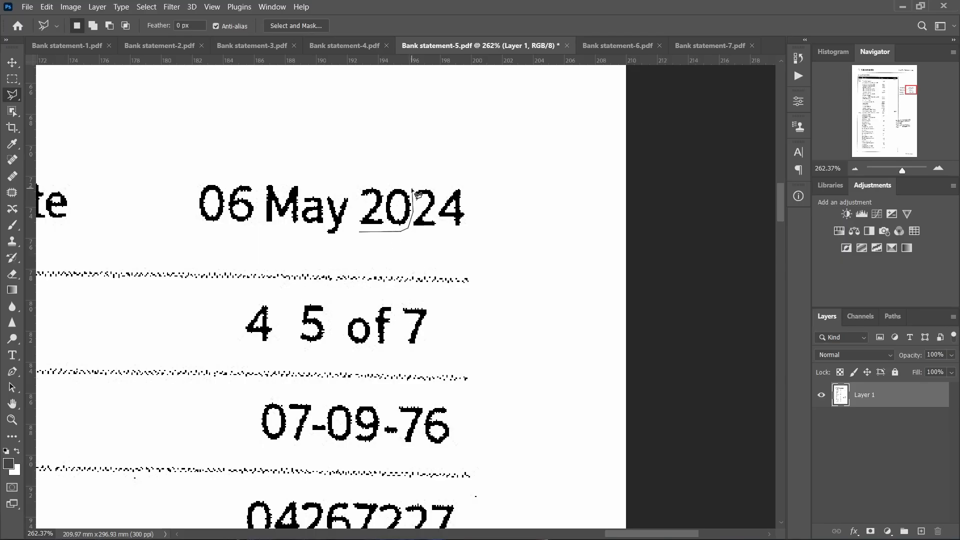
click(360, 231)
right_click(363, 226)
click(430, 259)
key(Return)
key(ctrl+j)
key(v)
drag(380, 210, 430, 327)
scroll(439, 335, down, 5)
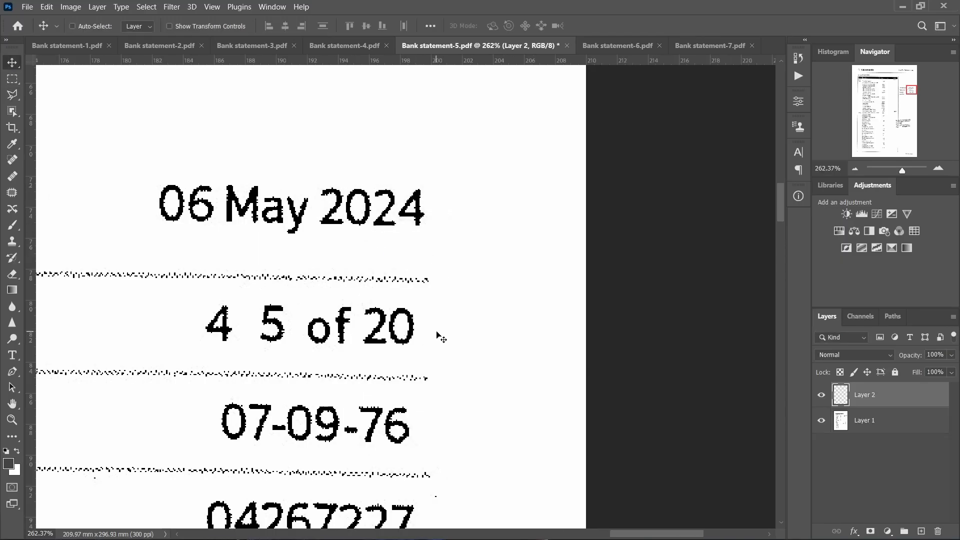
On Bank statement-6, copy the feathered '20' from 2024 over the 7 to read '6 of 20'
key(ctrl+Tab)
scroll(508, 289, up, 10)
key(l)
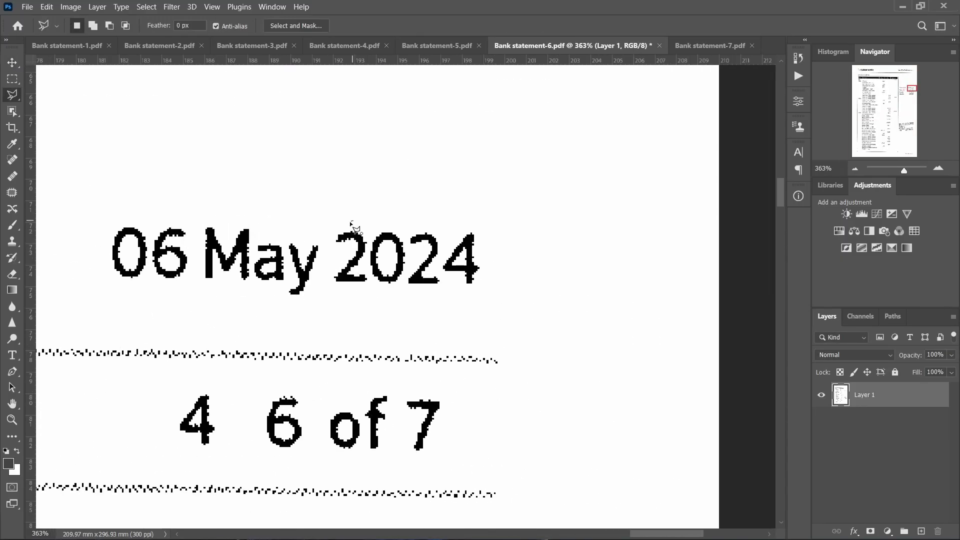
right_click(393, 256)
click(430, 284)
key(Return)
key(ctrl+j)
key(v)
drag(373, 260, 439, 423)
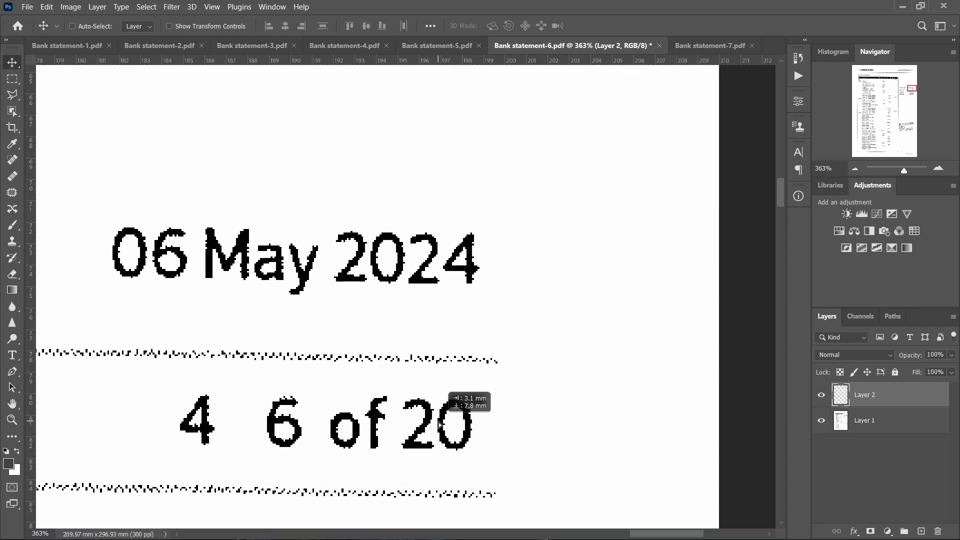
On Bank statement-7, copy the feathered '20' from 2024 over the 7 to read '7 of 20'
key(ctrl+Tab)
scroll(410, 180, right, 3)
scroll(393, 189, up, 10)
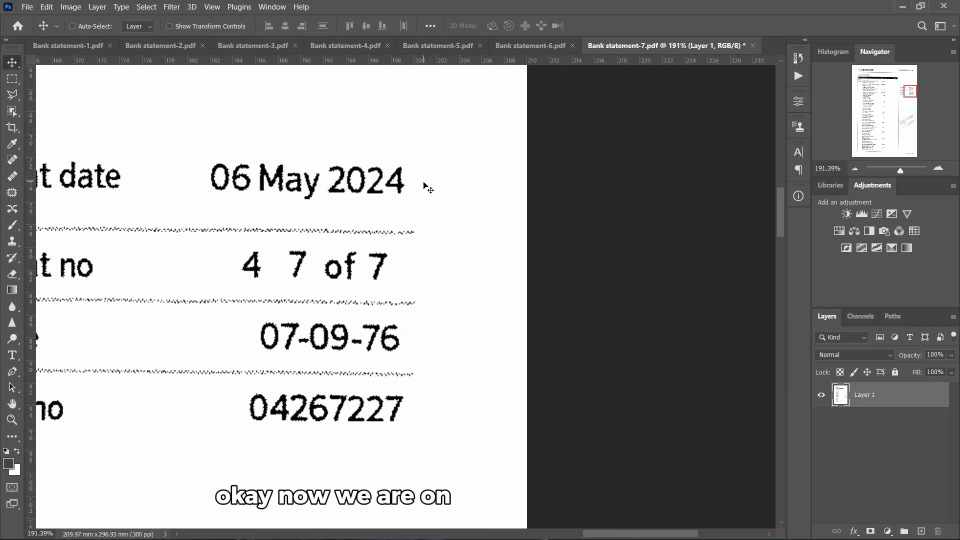
scroll(372, 230, up, 1)
key(l)
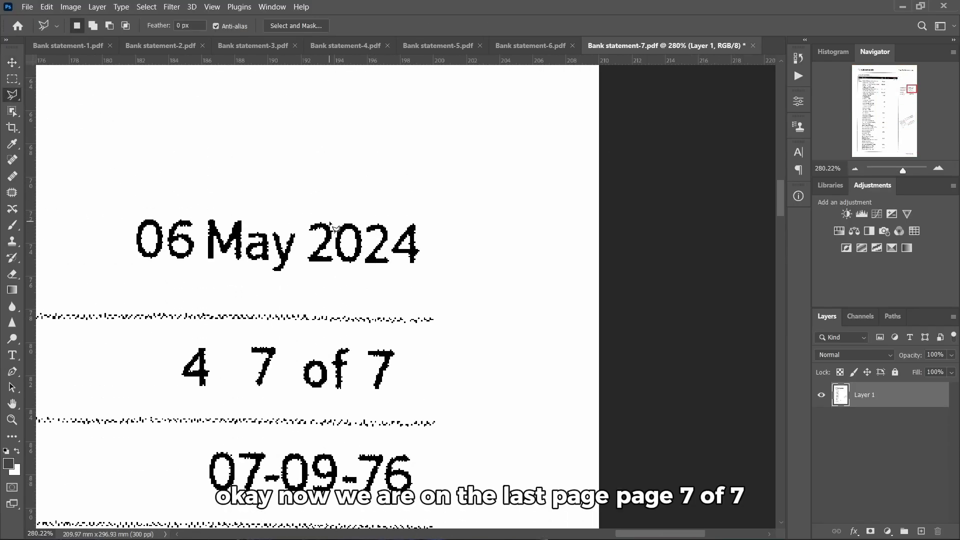
click(325, 217)
click(358, 265)
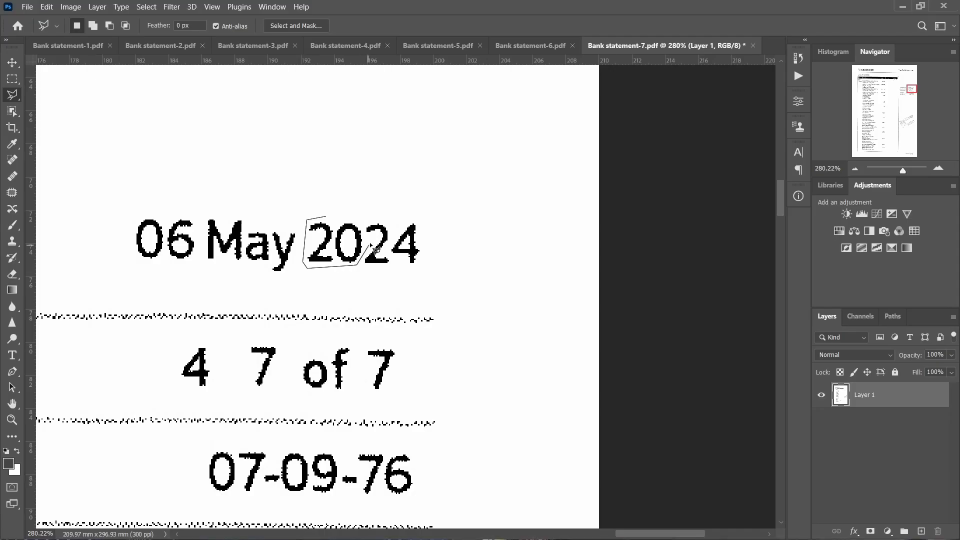
double_click(363, 225)
right_click(348, 242)
click(374, 270)
key(Return)
key(ctrl+j)
key(v)
drag(357, 250, 416, 375)
scroll(419, 369, down, 14)
scroll(416, 325, up, 3)
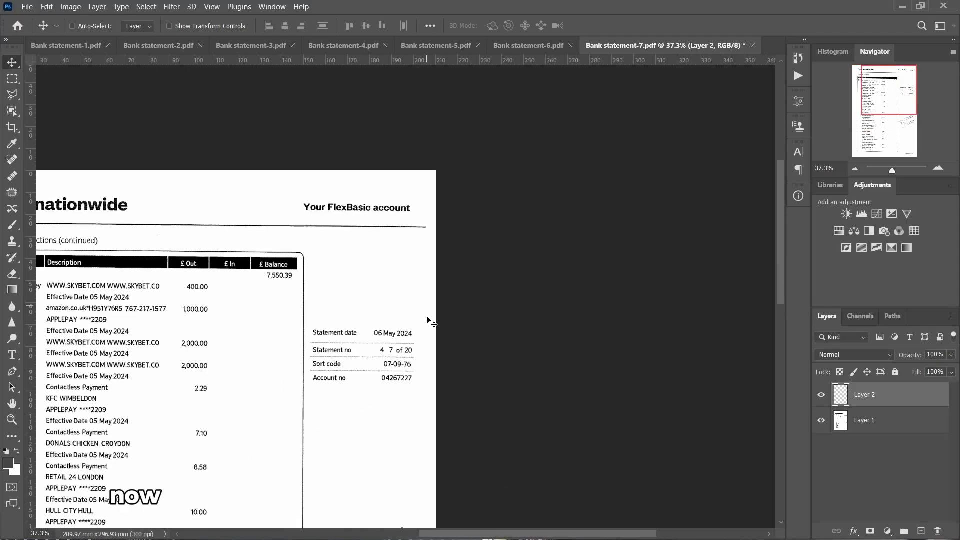
scroll(428, 319, down, 1)
click(500, 46)
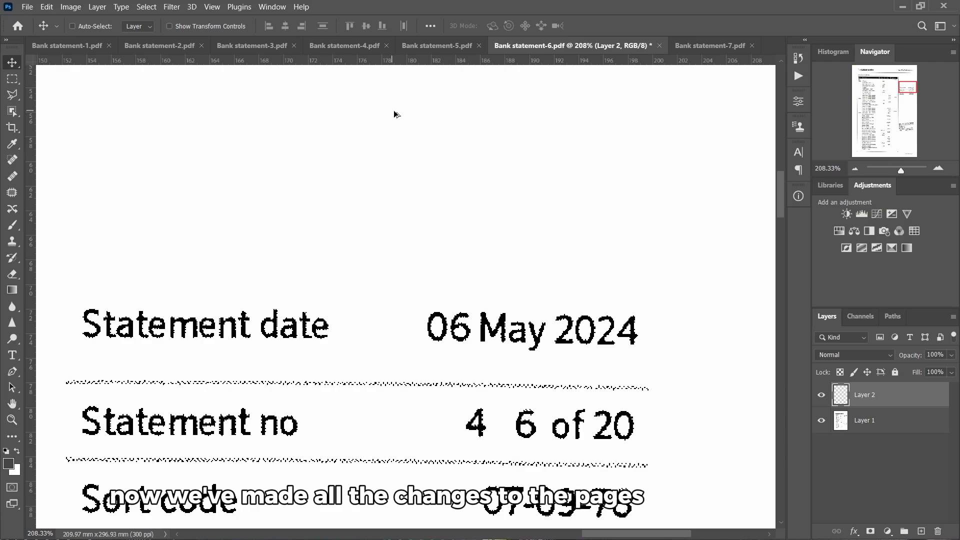
Return to Bank statement-1 and look over the edited page
scroll(363, 133, down, 7)
click(90, 45)
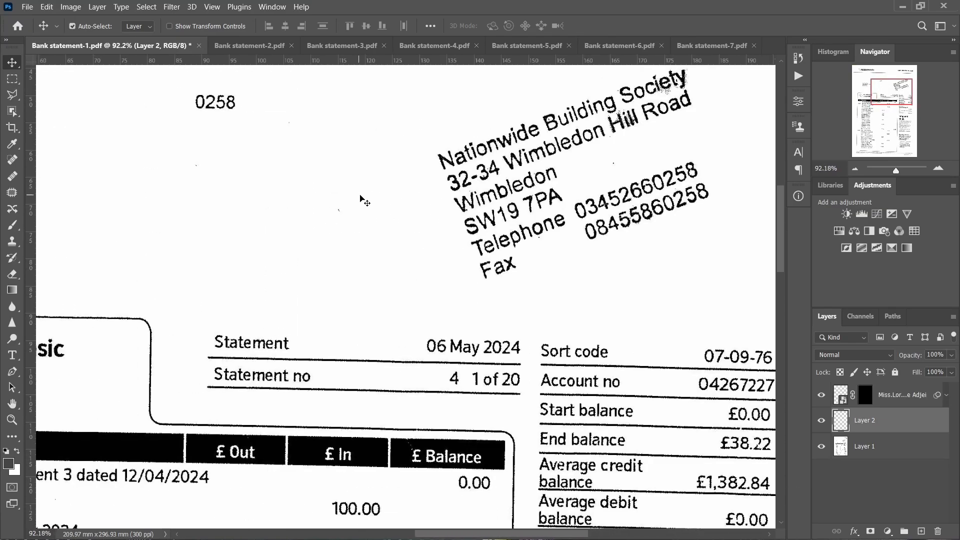
scroll(365, 212, down, 3)
scroll(289, 205, up, 2)
scroll(291, 232, left, 1)
scroll(333, 238, down, 1)
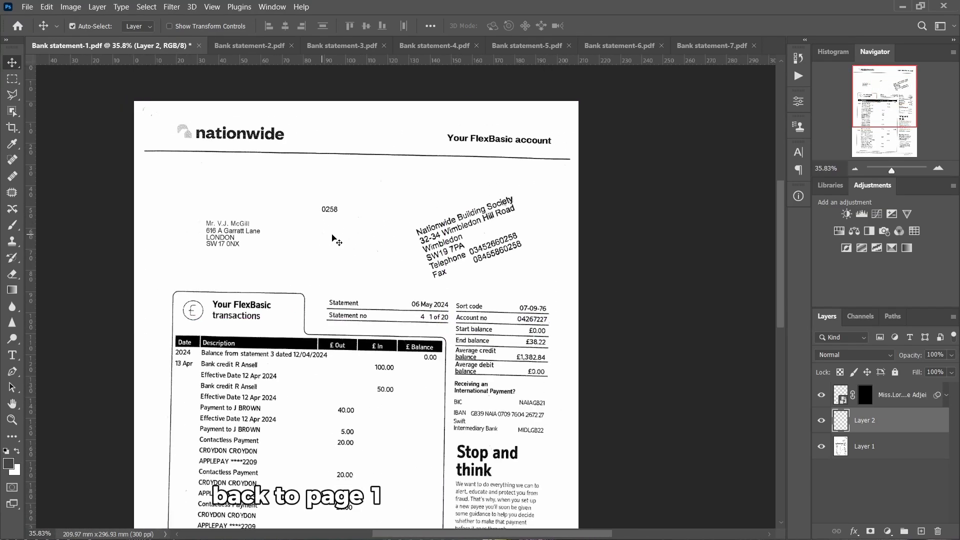
scroll(211, 237, up, 9)
scroll(270, 223, up, 1)
scroll(300, 223, down, 7)
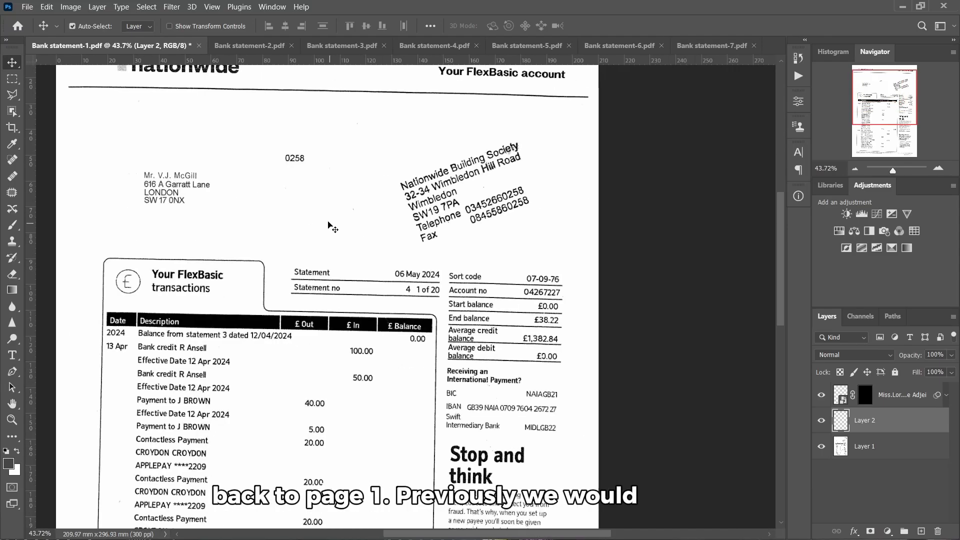
Bring up the File > Automate submenu showing PDF Presentation
click(27, 6)
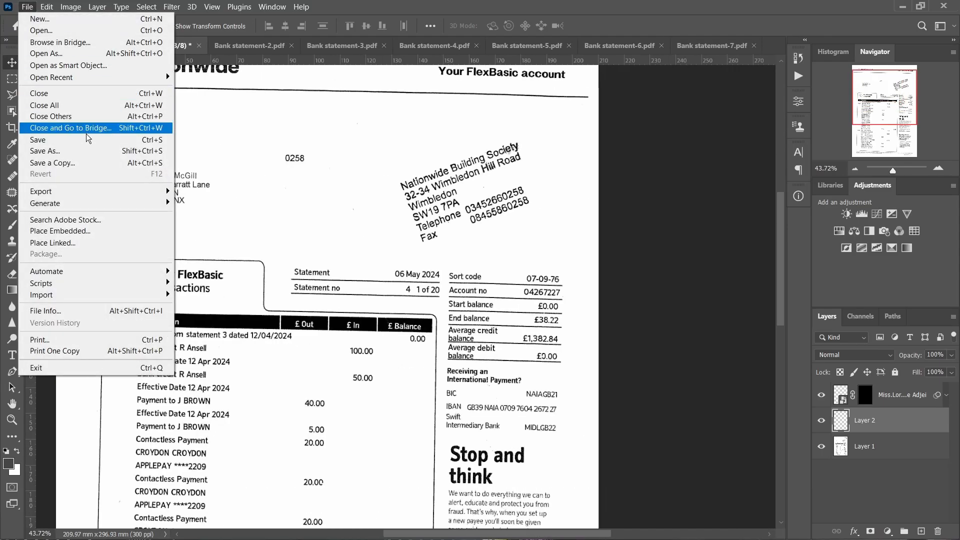
mouse_move(167, 191)
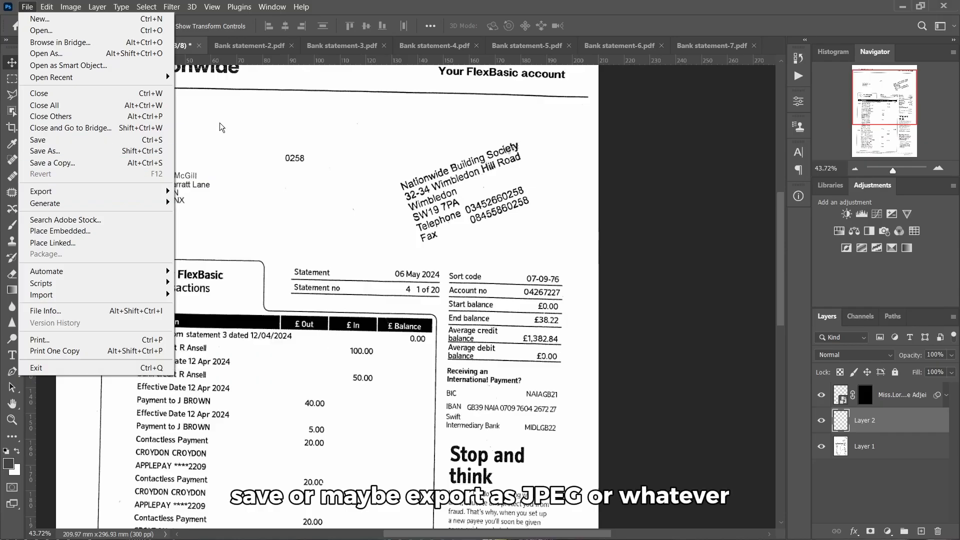
click(252, 120)
click(27, 7)
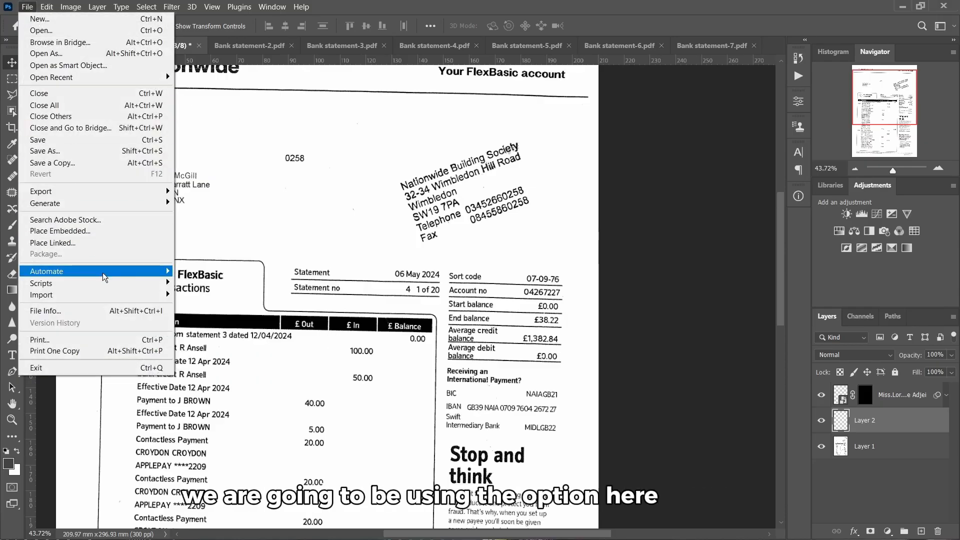
mouse_move(100, 273)
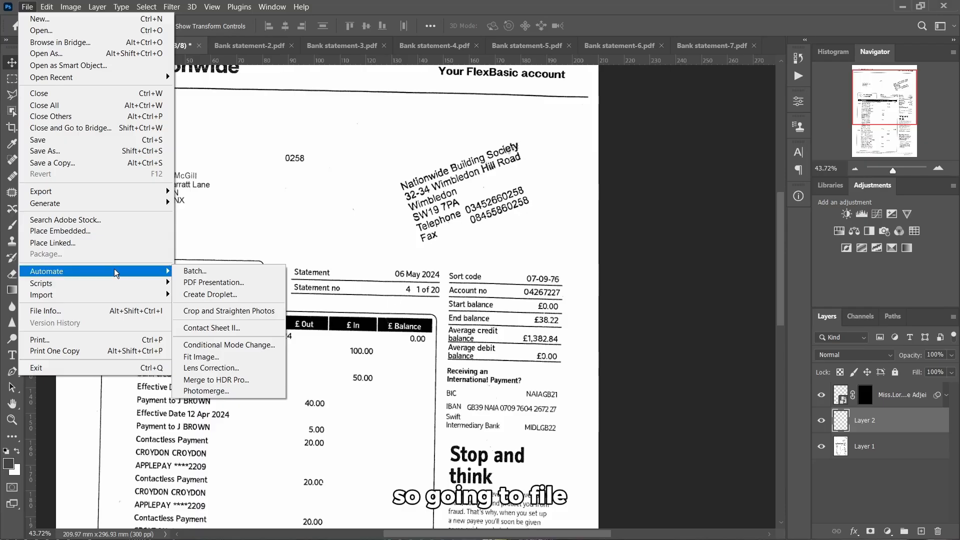
Start a PDF Presentation and add all open files as sources
click(245, 283)
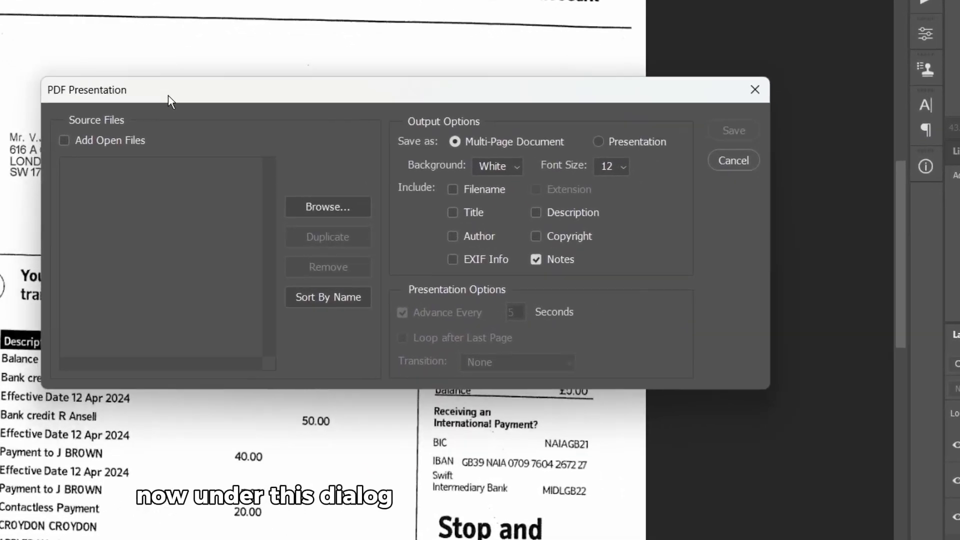
drag(168, 95, 167, 94)
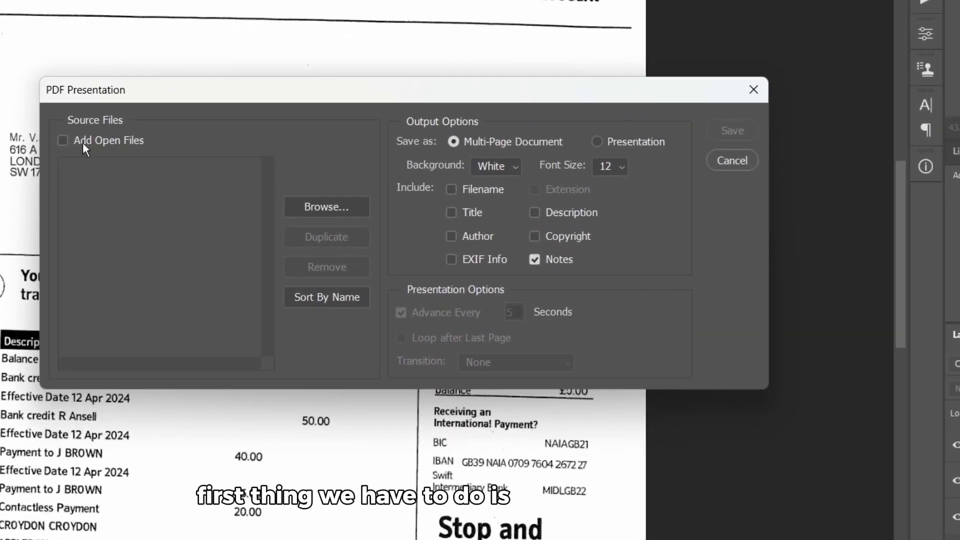
click(63, 140)
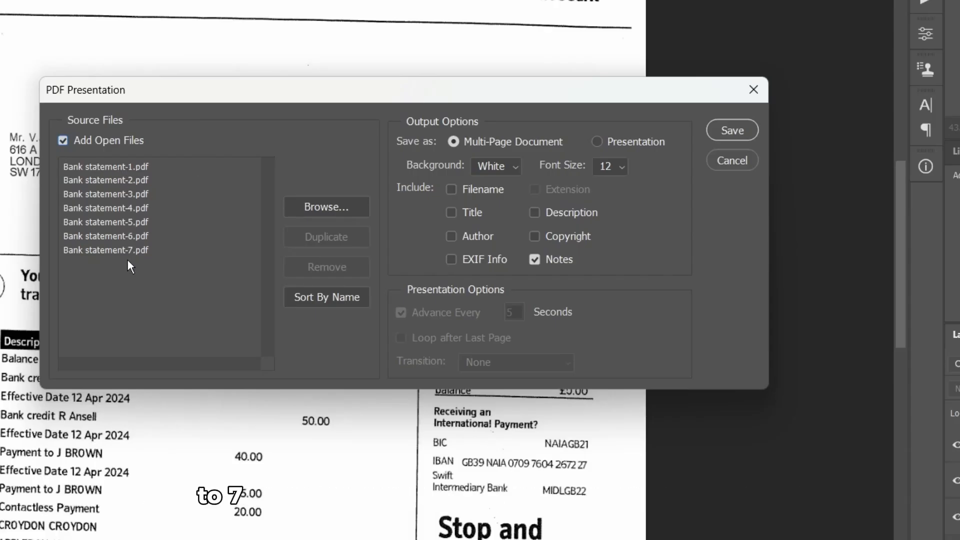
Try reordering and removing sources, then re-add all seven statements in order 1 to 7
click(113, 168)
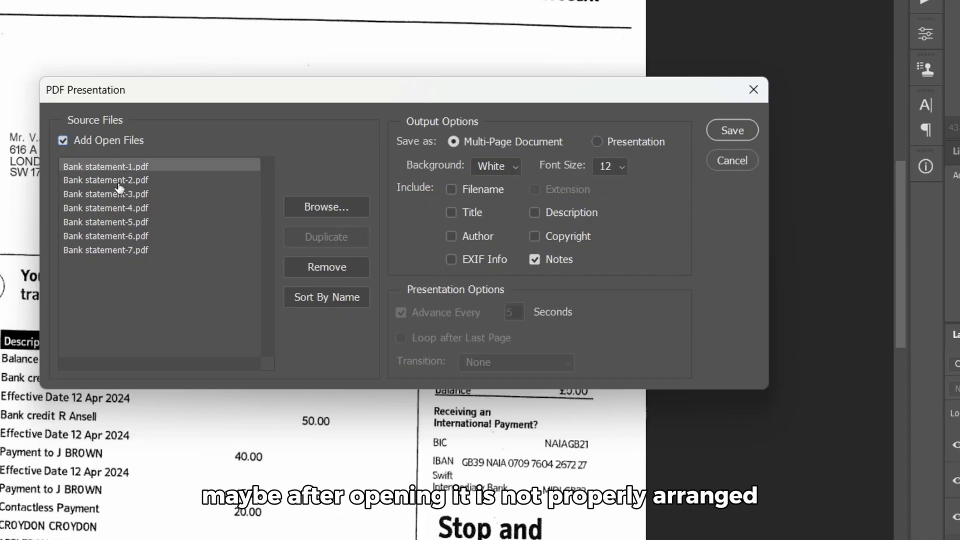
drag(109, 181, 122, 218)
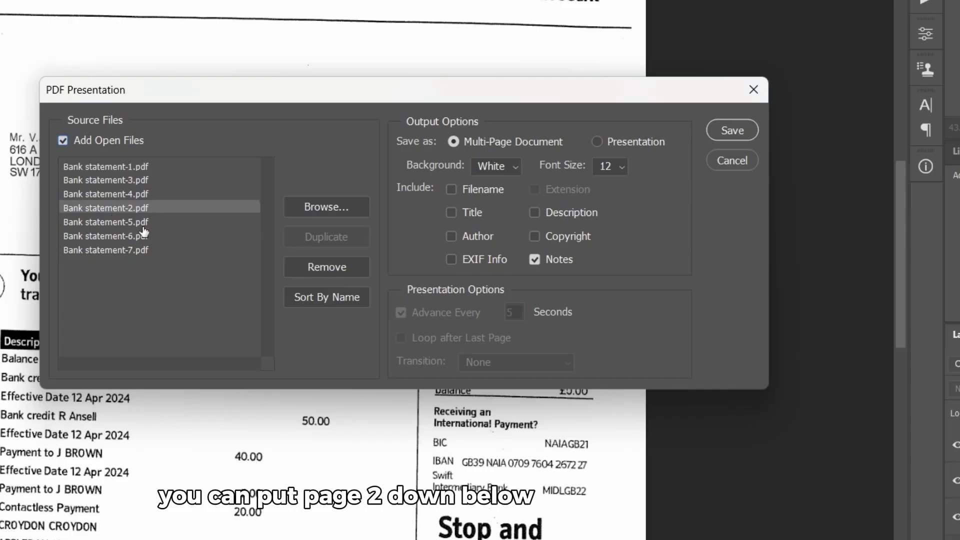
click(130, 241)
drag(127, 256, 127, 167)
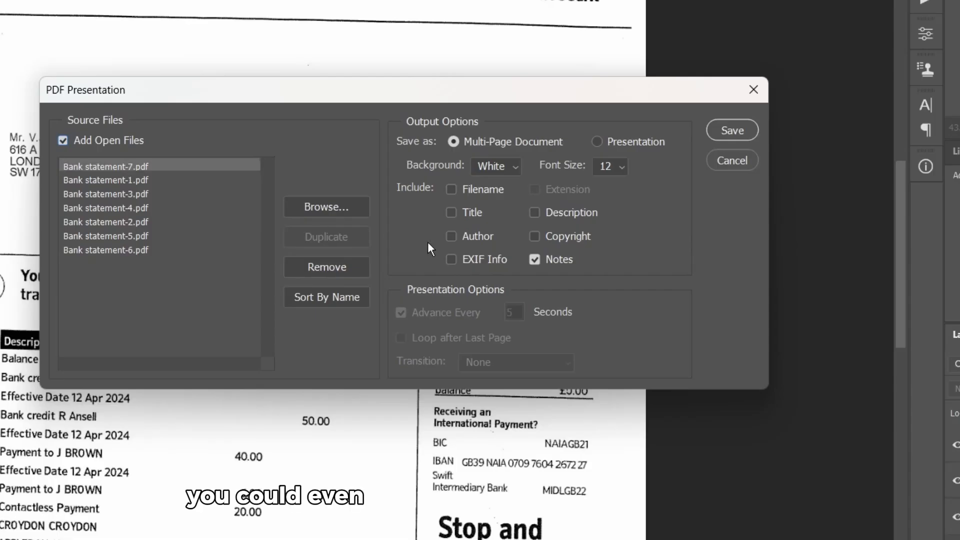
click(332, 265)
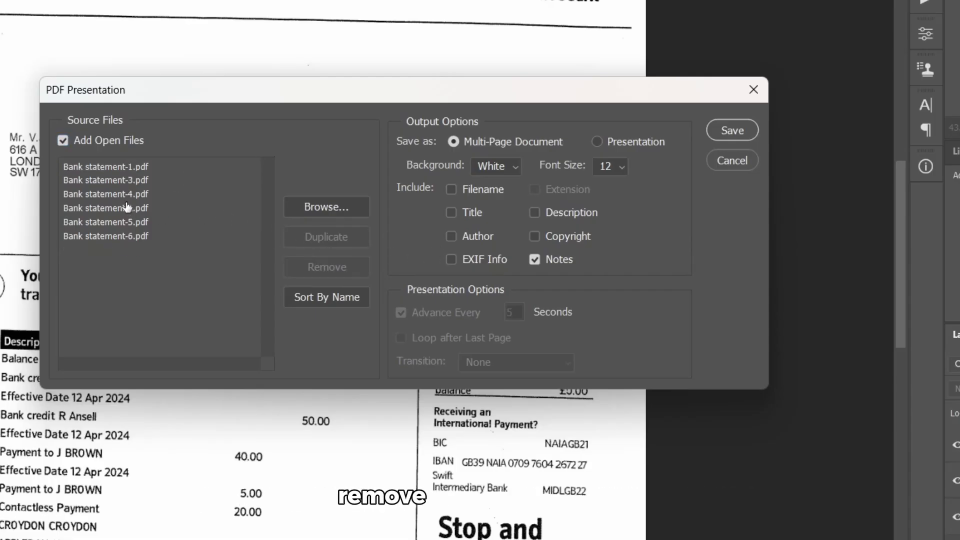
click(345, 263)
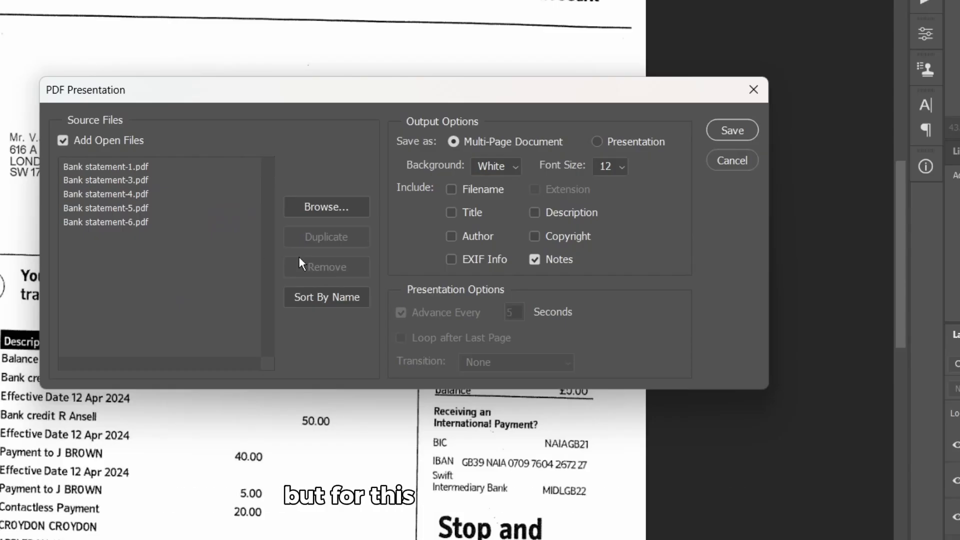
click(63, 140)
click(63, 140)
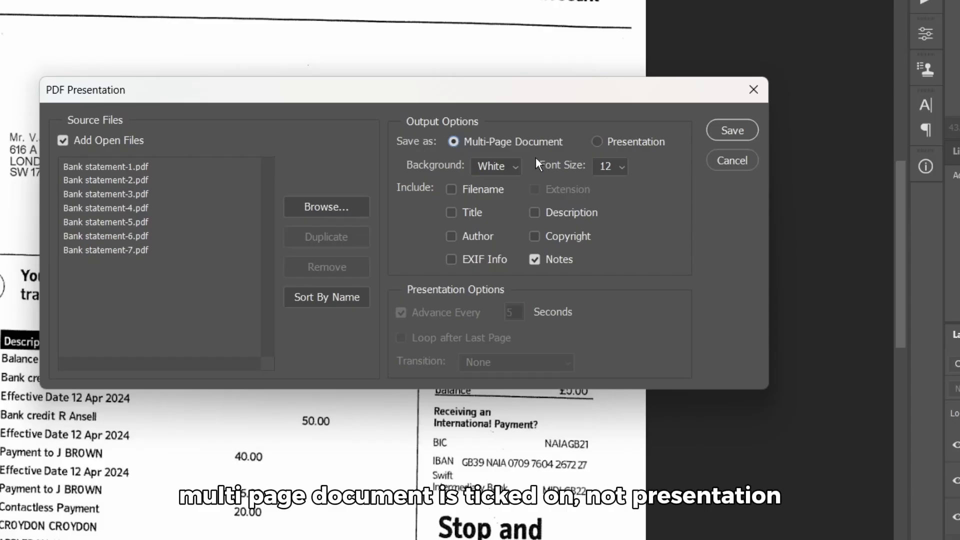
Keep White background and font size 12, exclude Notes and Filename, and proceed to Save
click(512, 167)
click(513, 167)
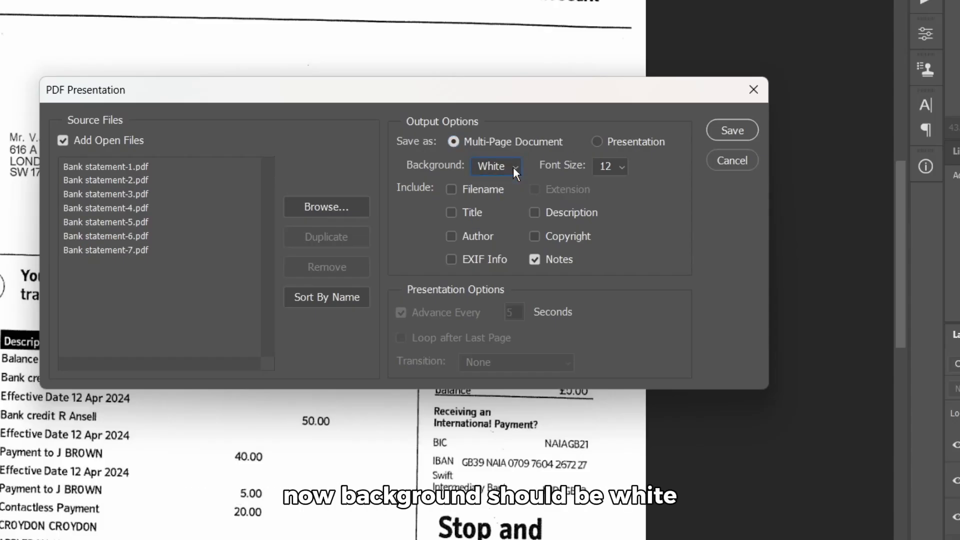
click(617, 169)
click(616, 169)
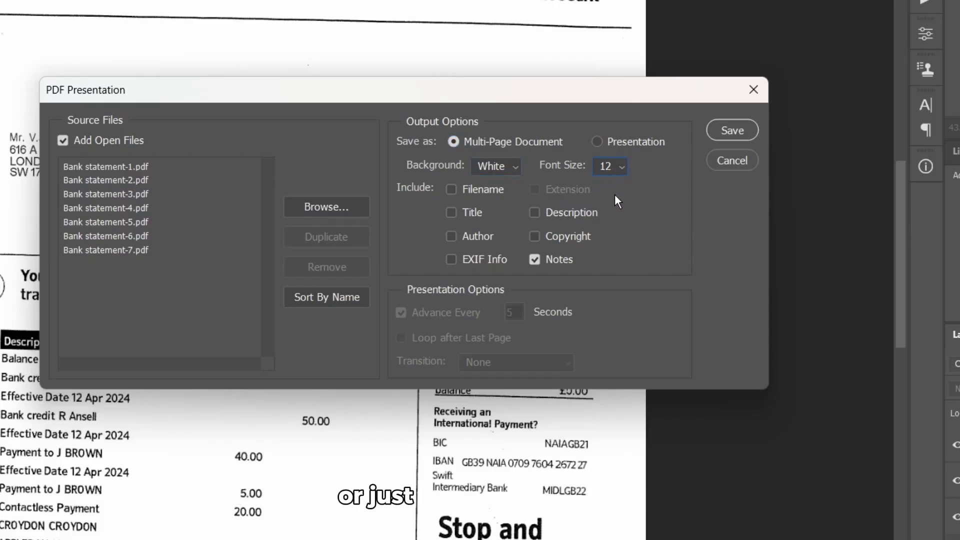
click(550, 257)
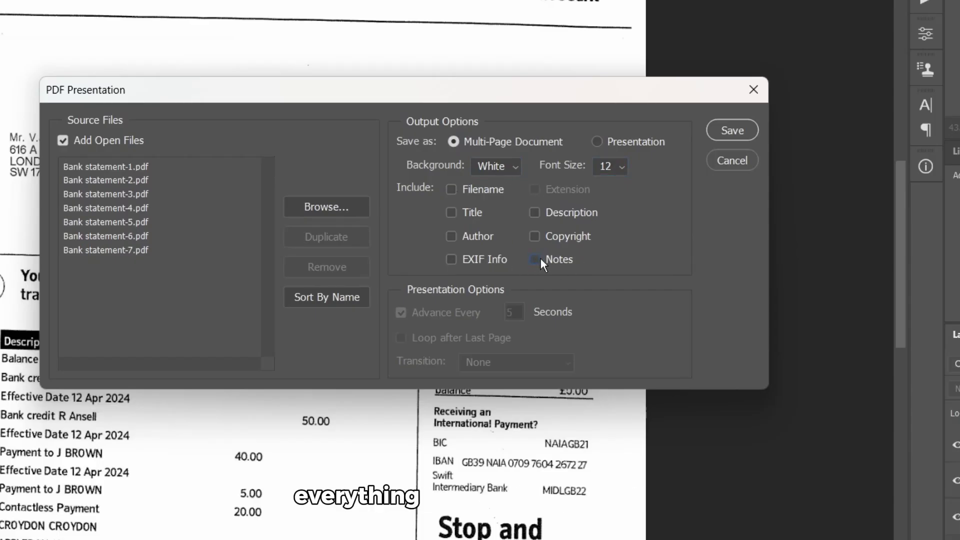
click(453, 188)
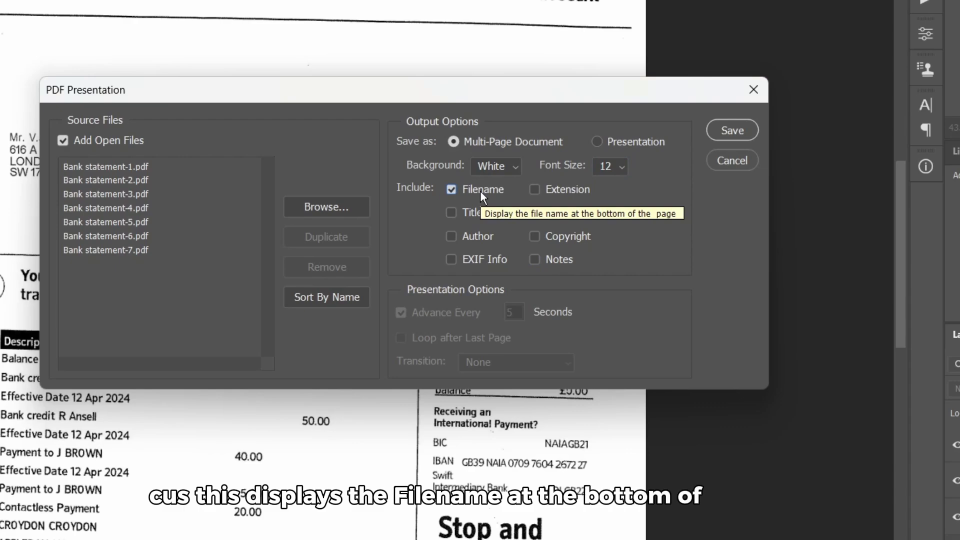
click(470, 191)
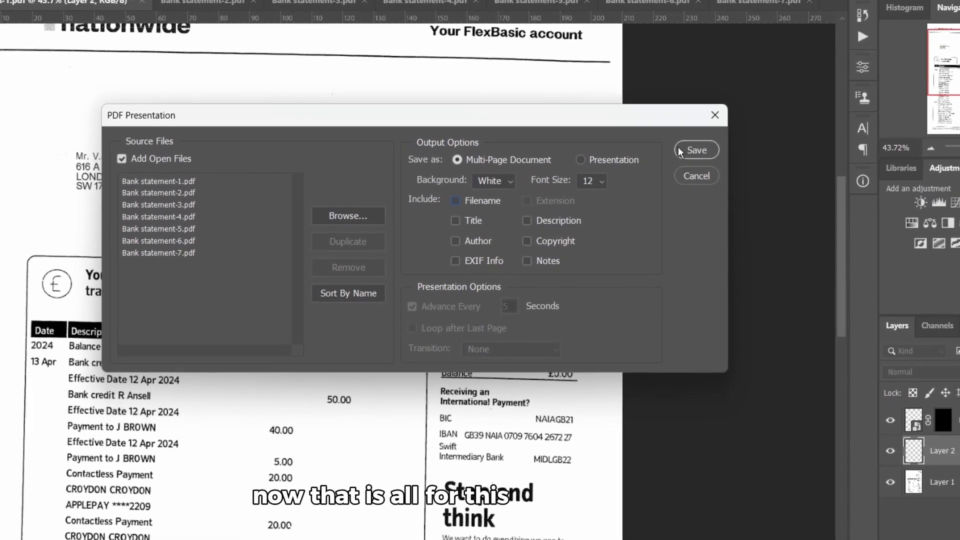
click(709, 142)
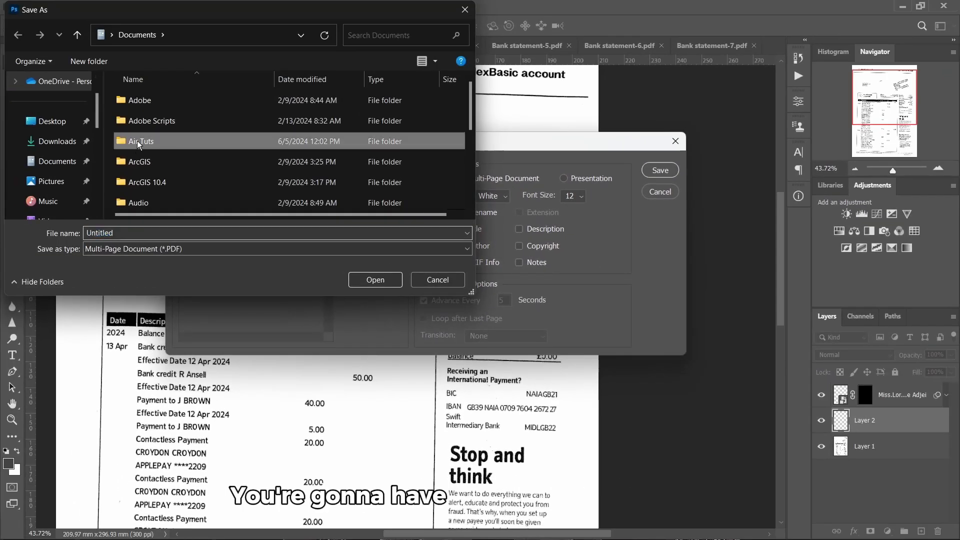
In the Air Tuts PDF folder, name the file 'Bank statement new'
double_click(137, 141)
click(152, 121)
double_click(152, 121)
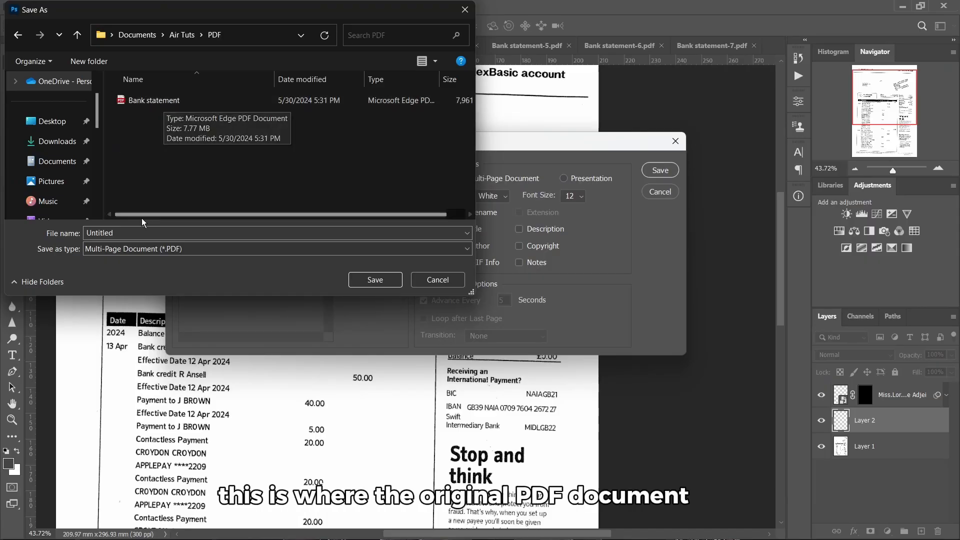
click(138, 100)
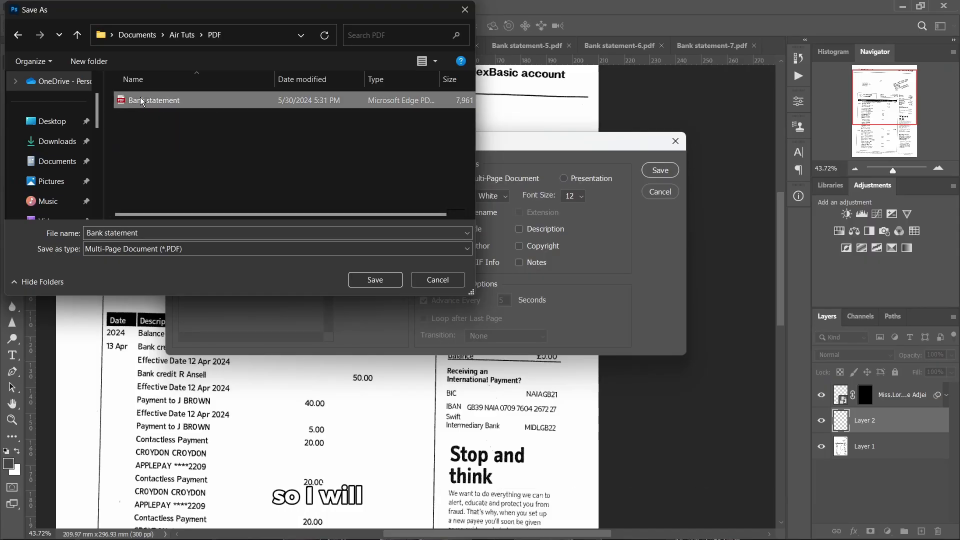
click(146, 233)
click(146, 233)
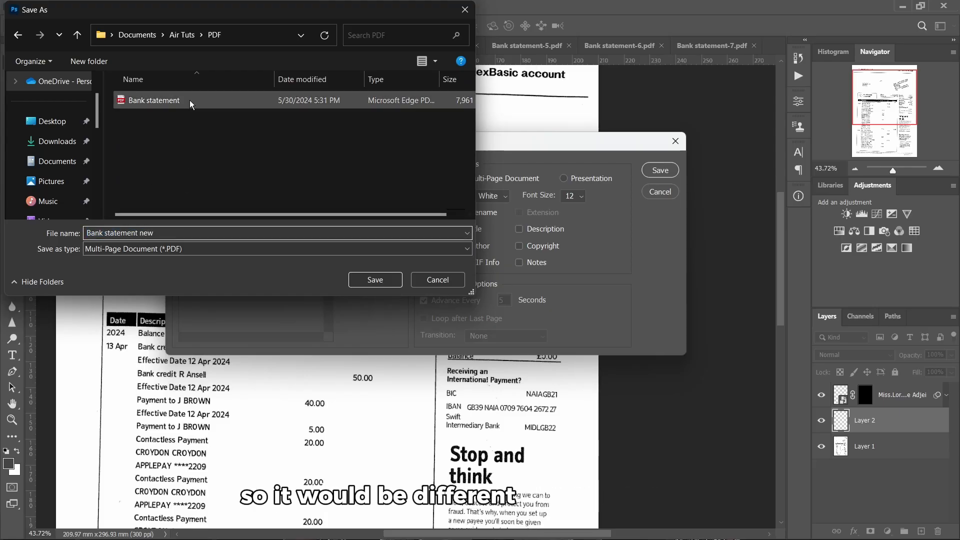
Keep the Multi-Page Document (*.PDF) type and save to reach the Save Adobe PDF options
click(361, 247)
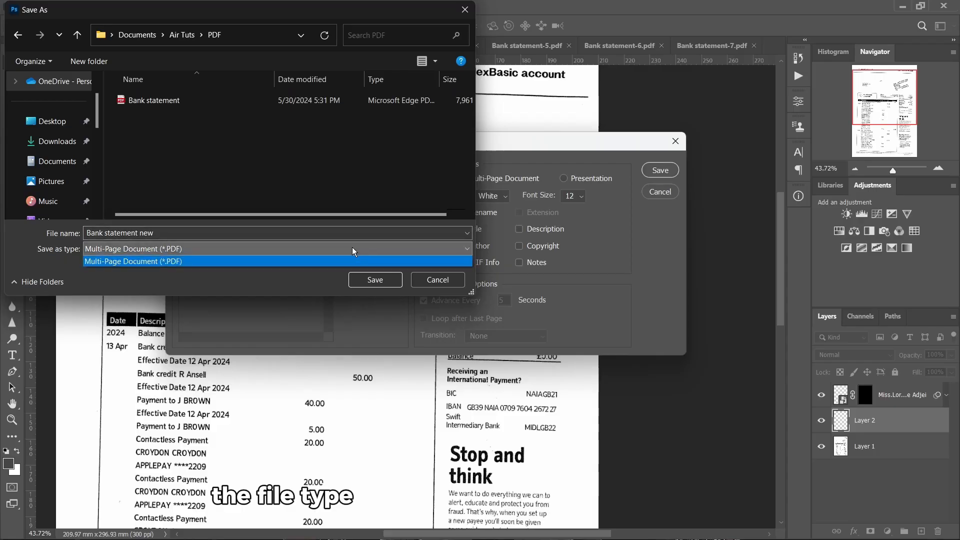
click(301, 253)
click(385, 280)
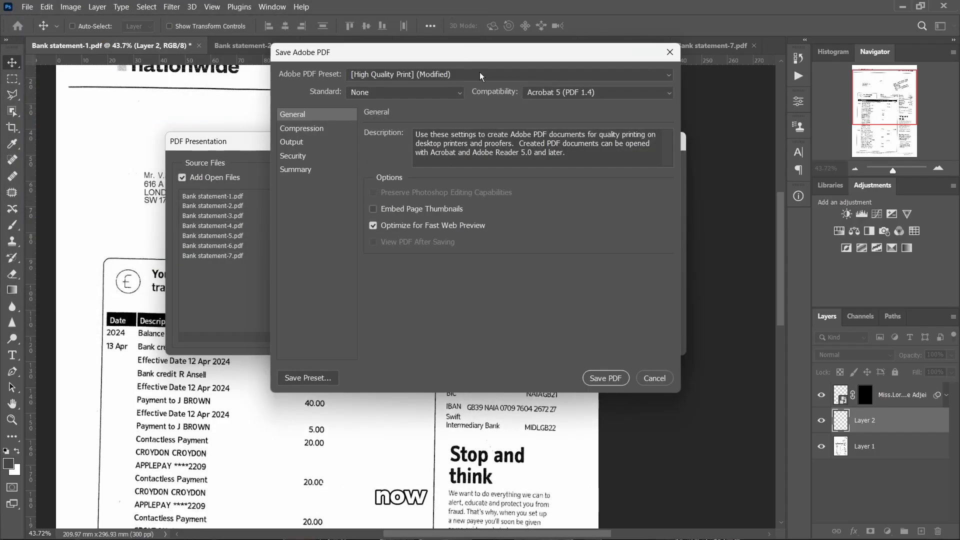
Apply the [High Quality Print] Adobe PDF preset and show its Compression settings
click(479, 75)
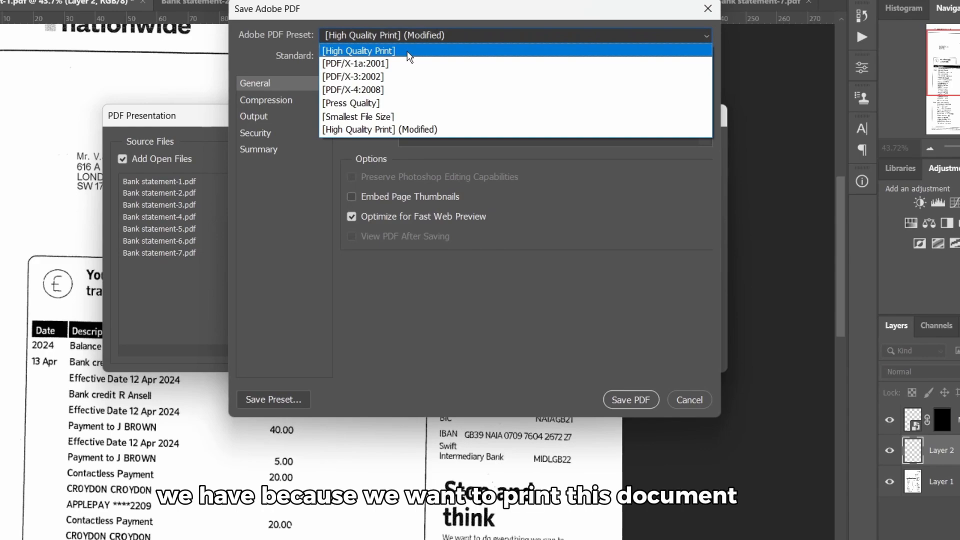
click(407, 51)
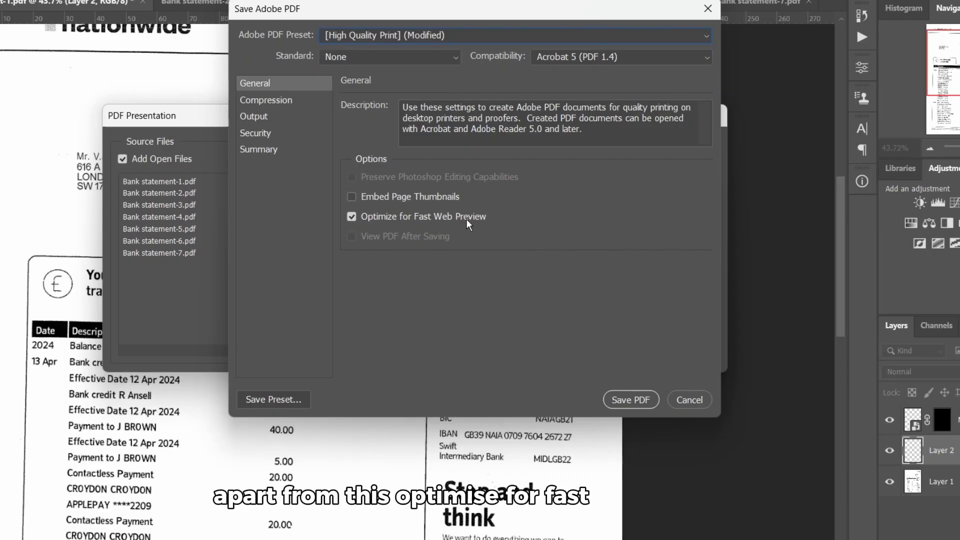
click(270, 103)
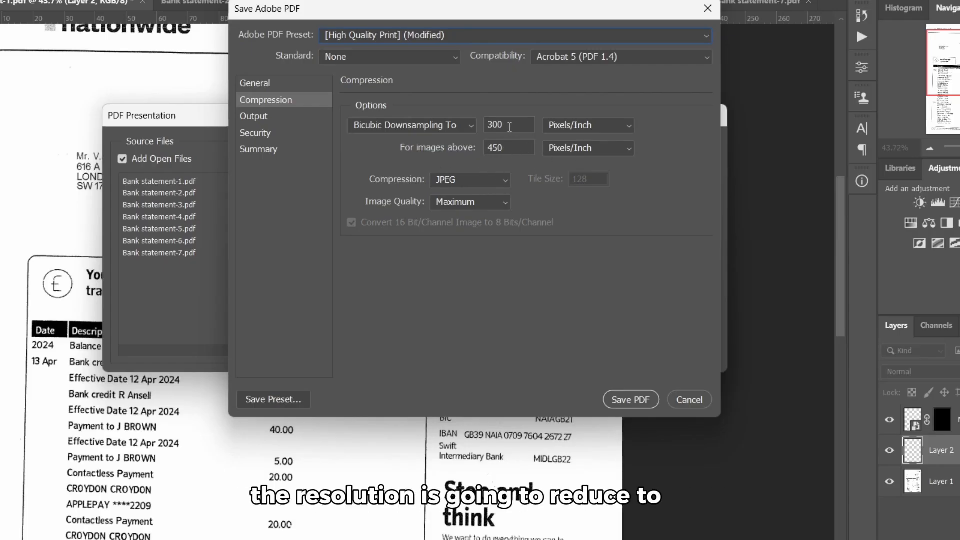
Downsample images above 300 pixels/inch, keeping JPEG compression at Maximum image quality
click(509, 147)
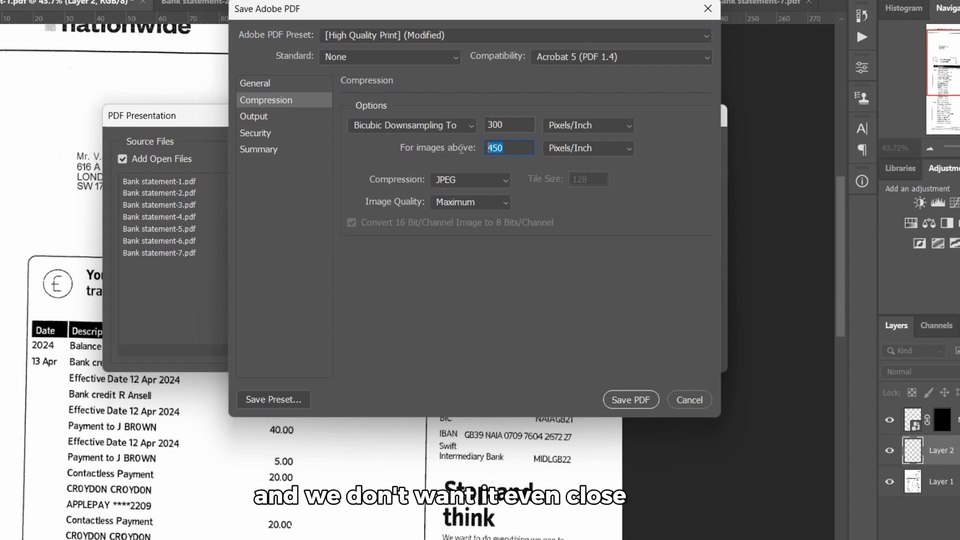
text(300)
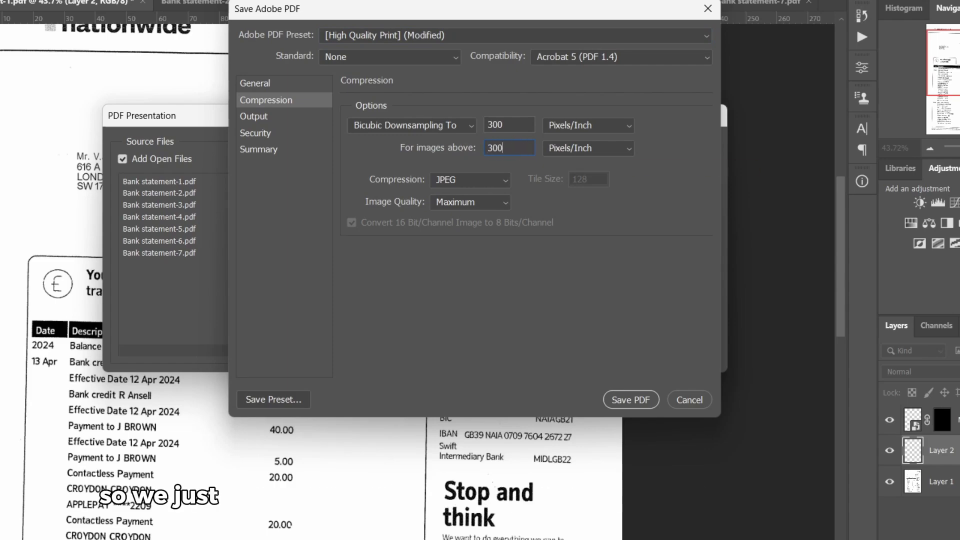
key(shift+Tab)
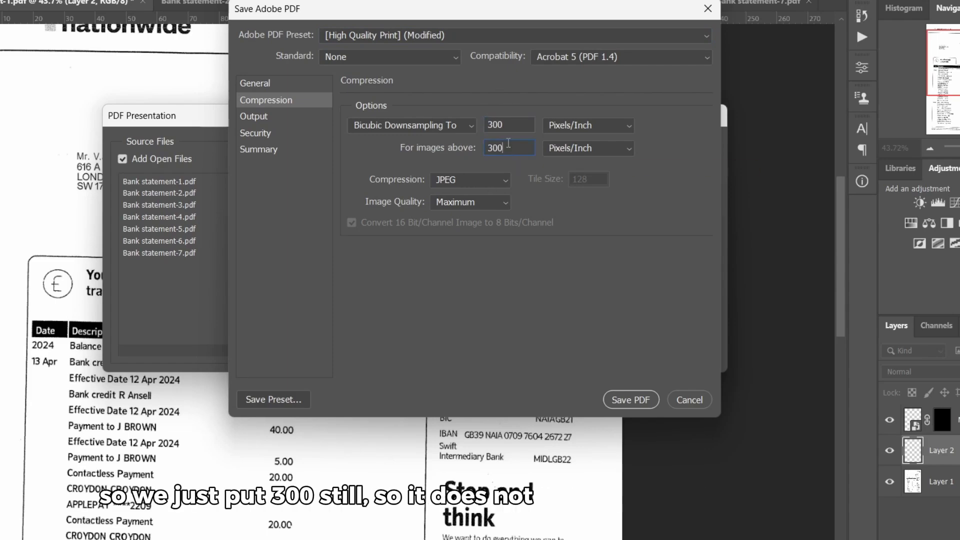
click(466, 179)
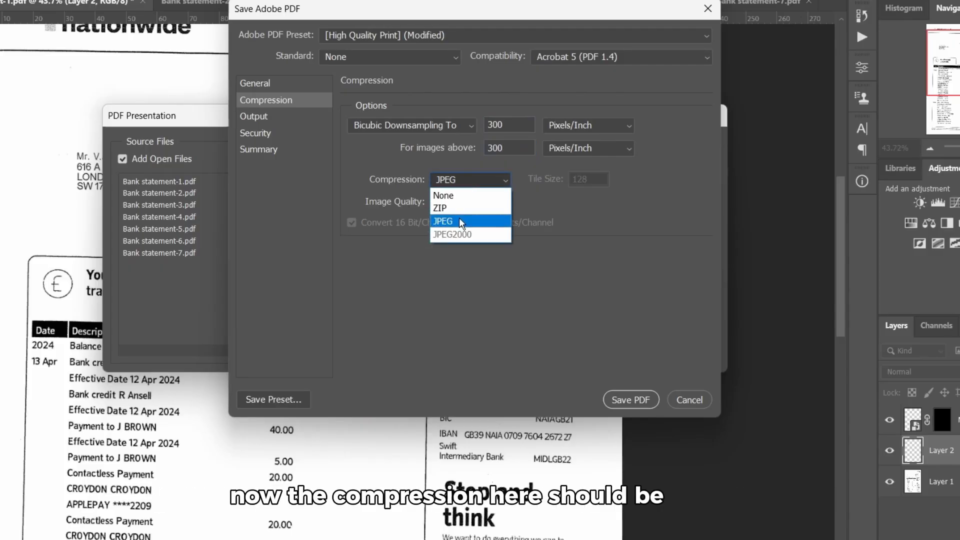
click(459, 220)
click(456, 200)
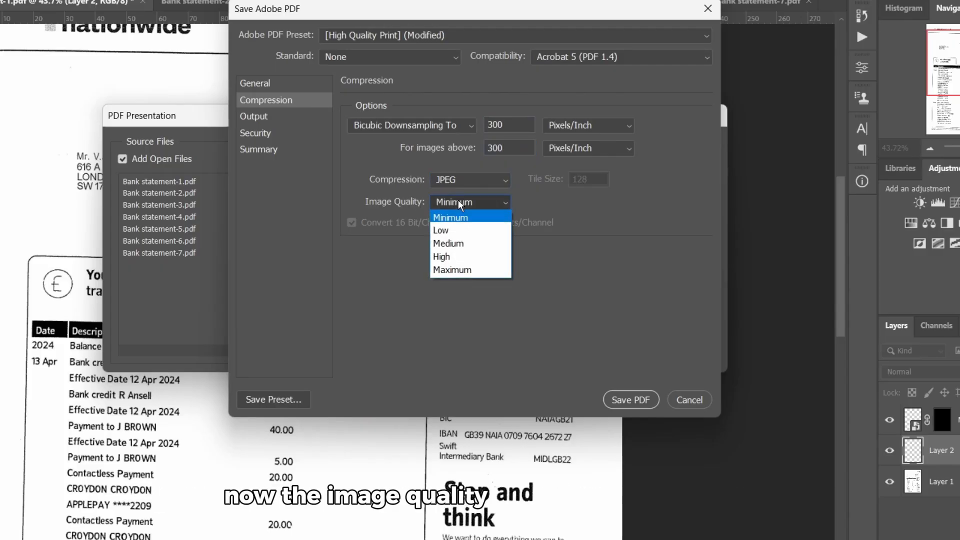
click(464, 270)
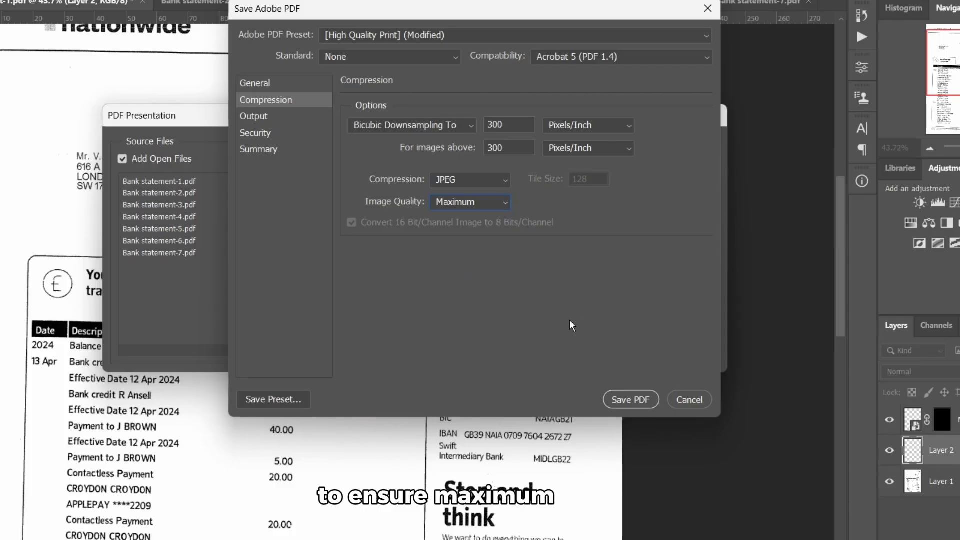
Save the PDF and open Bank statement new.pdf in Microsoft Edge
click(626, 400)
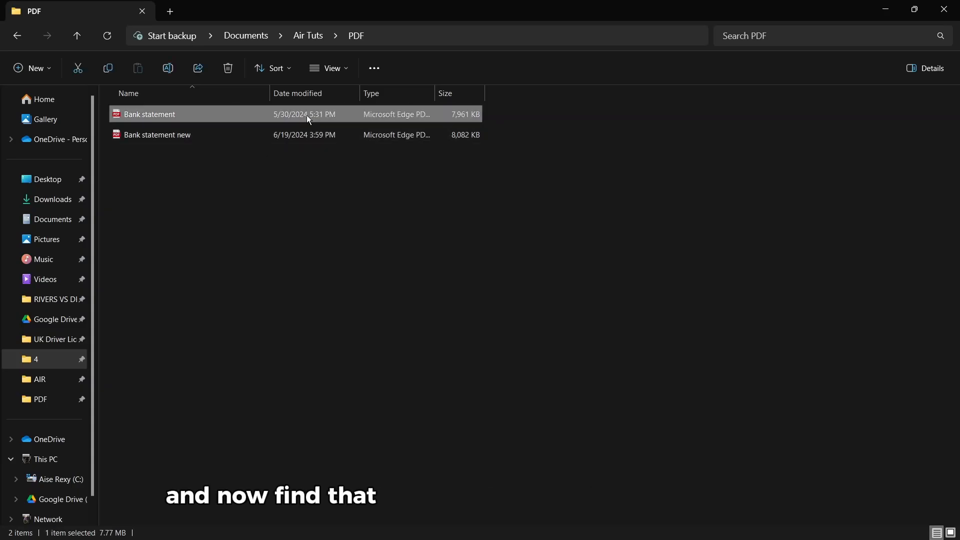
click(242, 133)
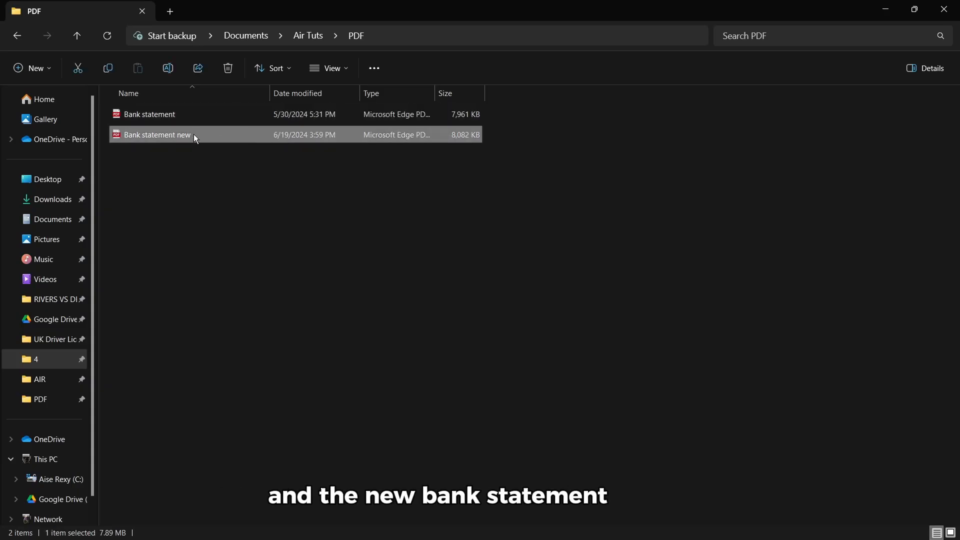
double_click(184, 142)
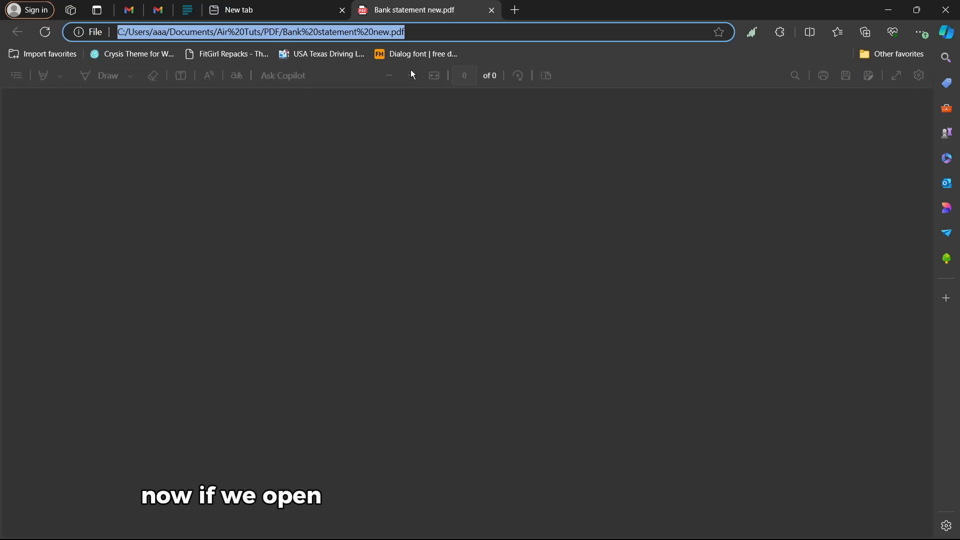
scroll(375, 167, down, 5)
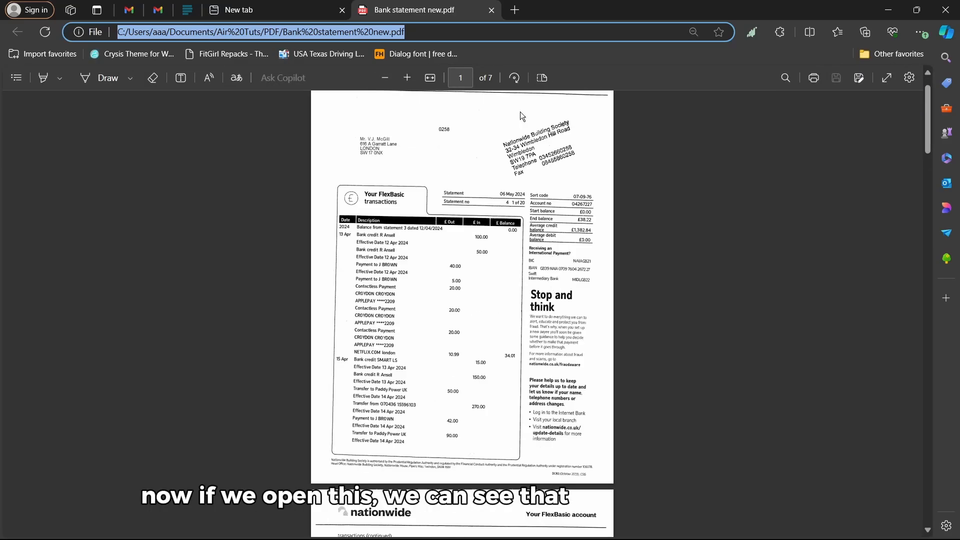
scroll(472, 170, down, 15)
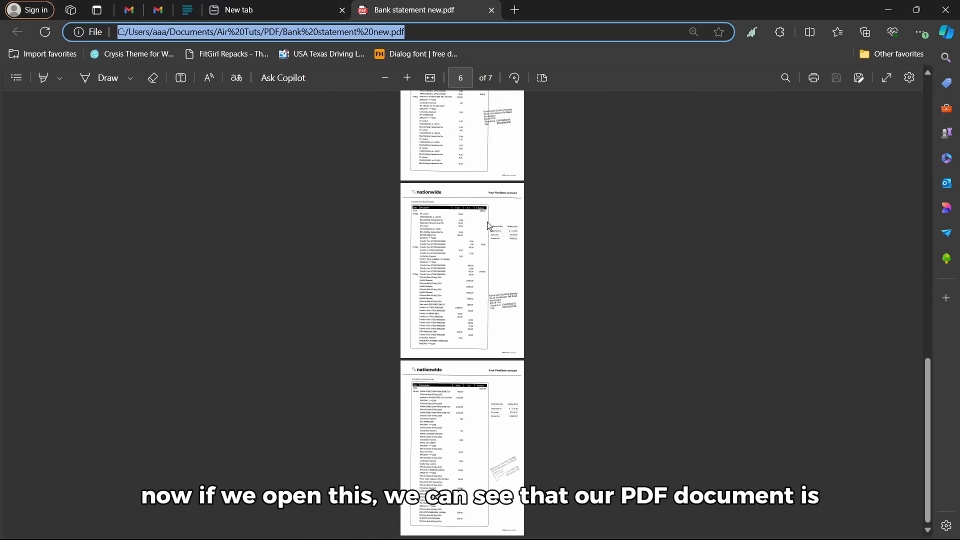
scroll(484, 244, up, 15)
scroll(401, 119, up, 3)
scroll(400, 119, up, 6)
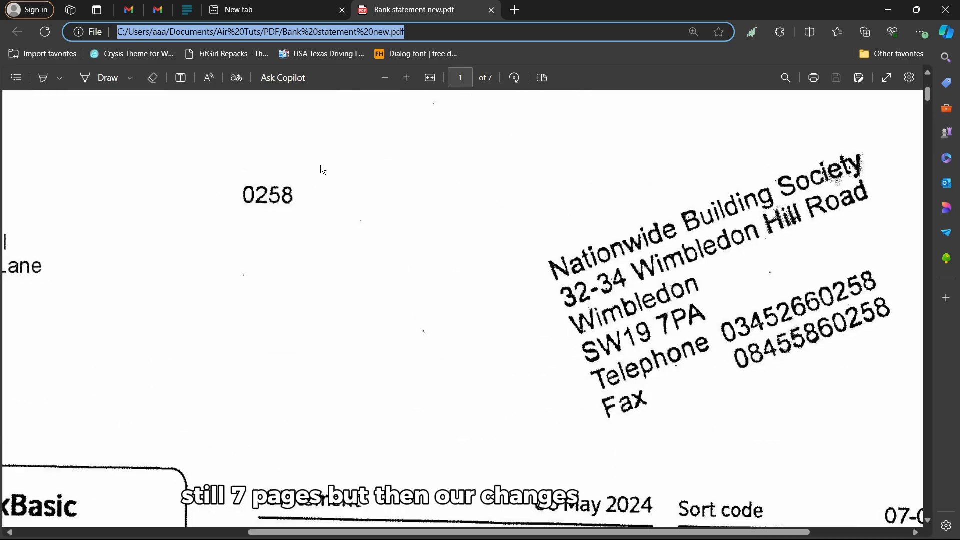
scroll(314, 165, down, 3)
scroll(223, 206, up, 3)
scroll(128, 205, up, 4)
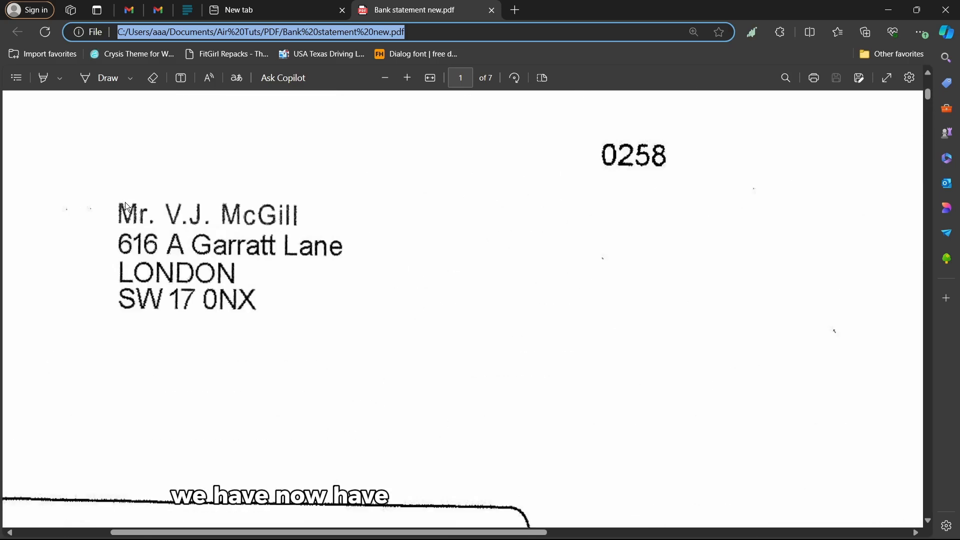
scroll(290, 232, down, 6)
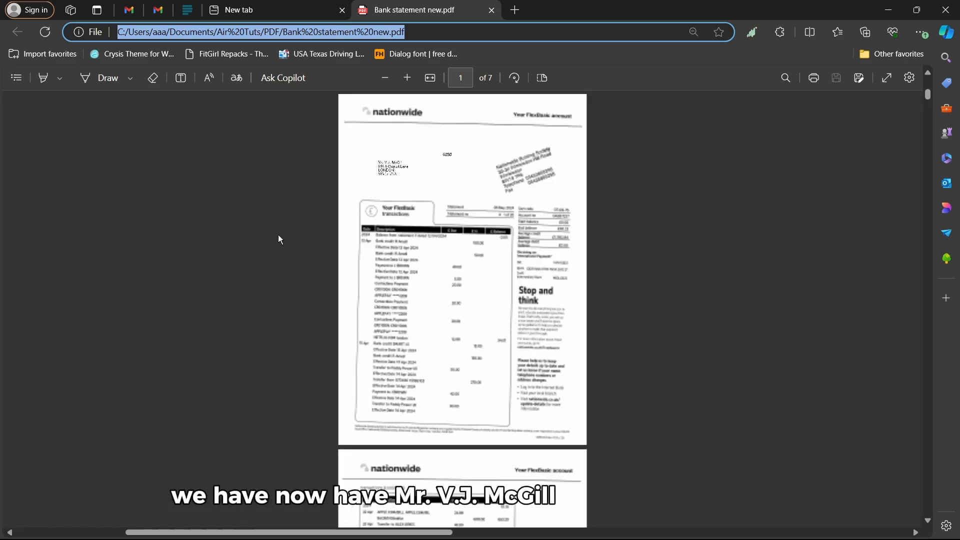
scroll(565, 226, up, 4)
scroll(625, 216, up, 3)
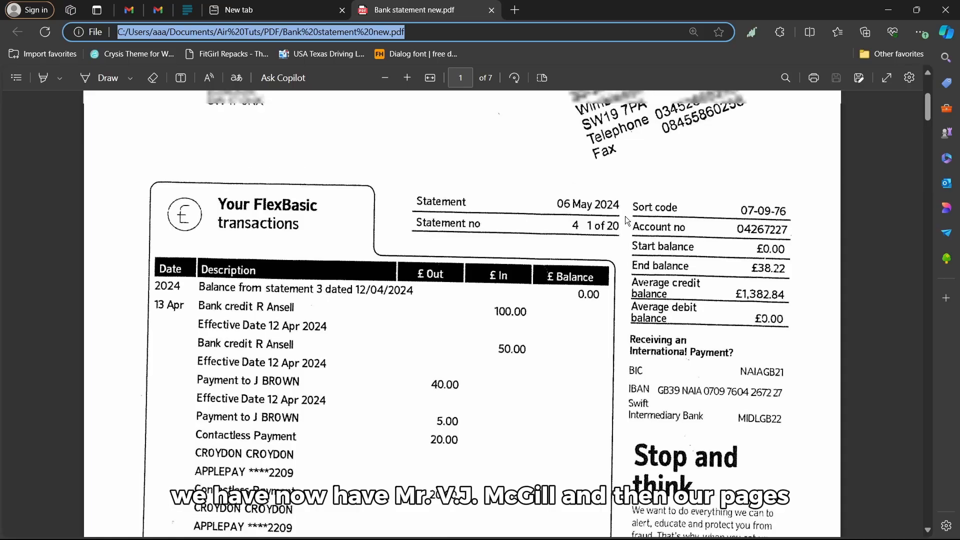
scroll(595, 259, down, 15)
scroll(568, 274, down, 10)
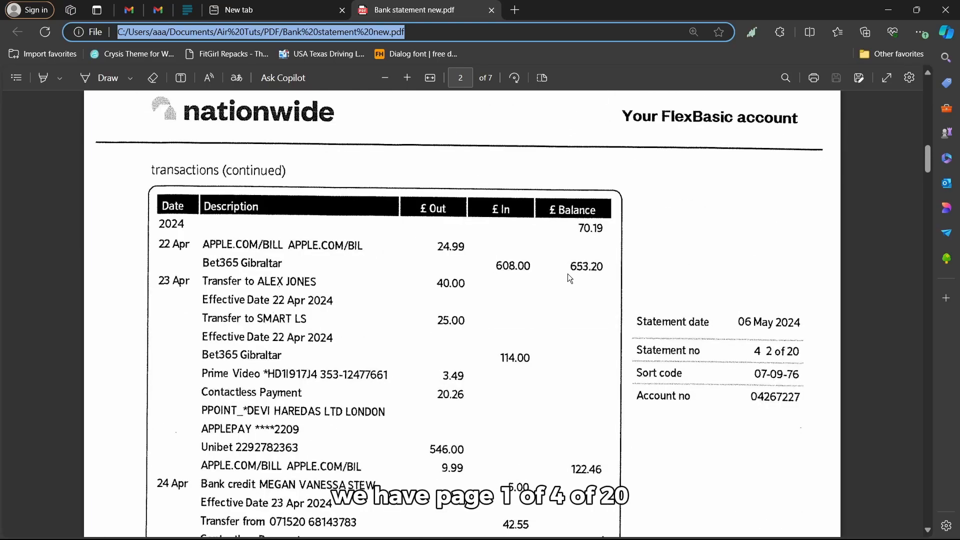
scroll(793, 295, up, 4)
scroll(792, 295, down, 15)
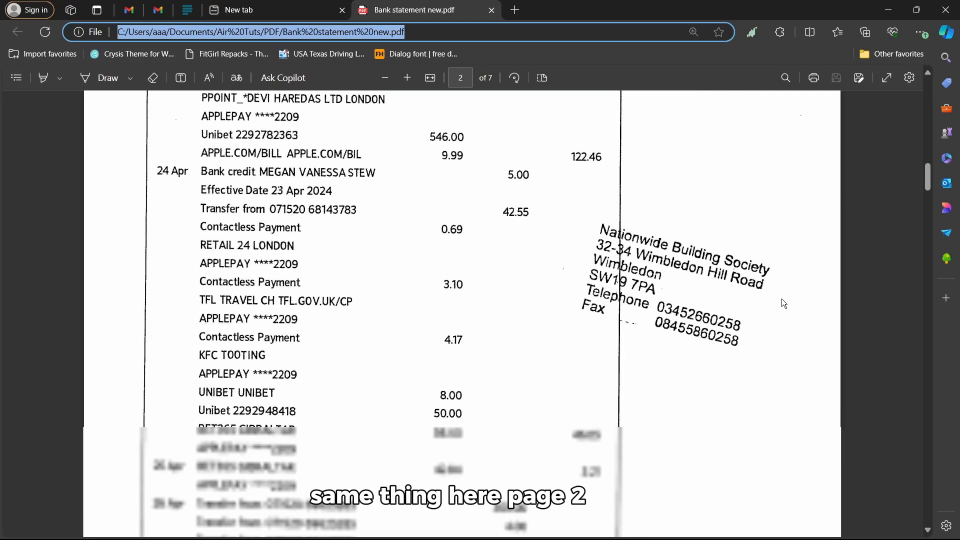
scroll(764, 393, down, 20)
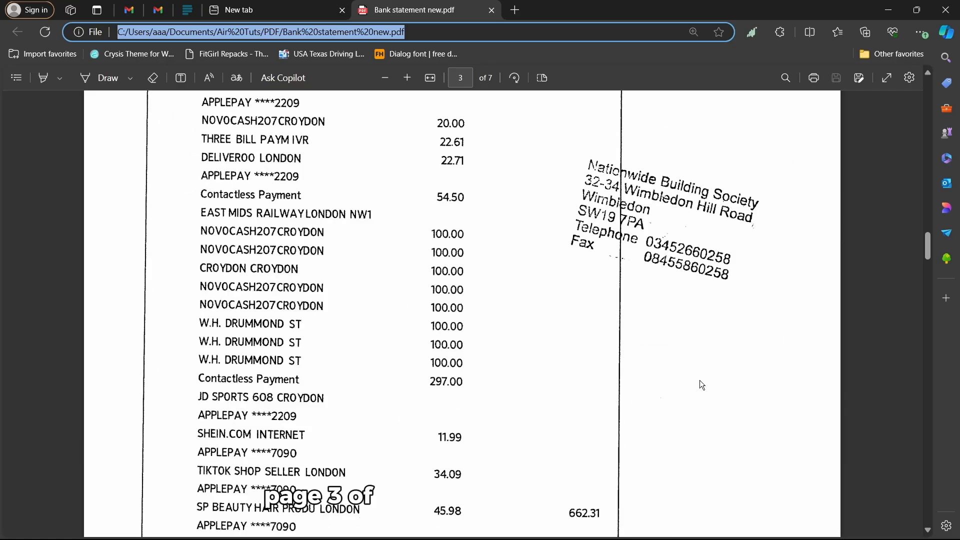
scroll(645, 380, down, 12)
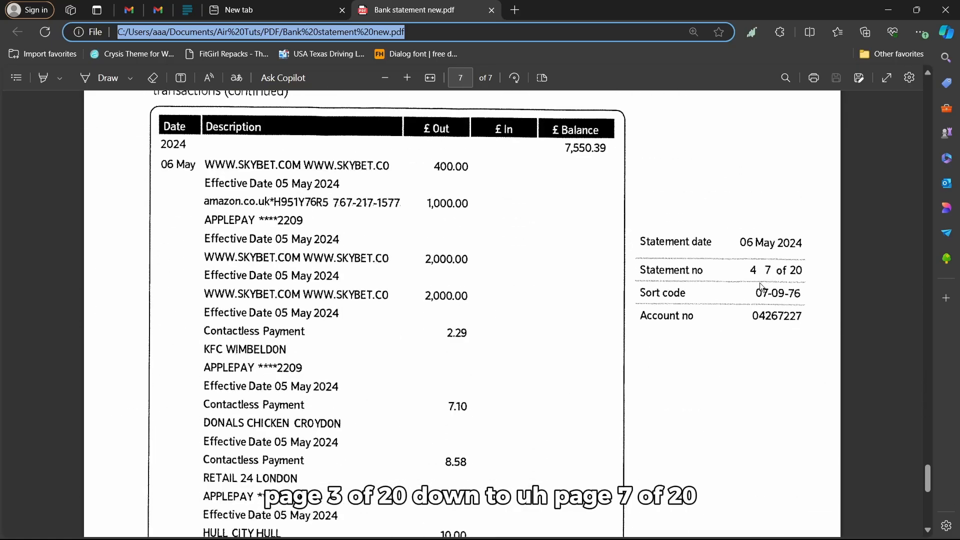
scroll(531, 293, down, 5)
scroll(531, 295, up, 20)
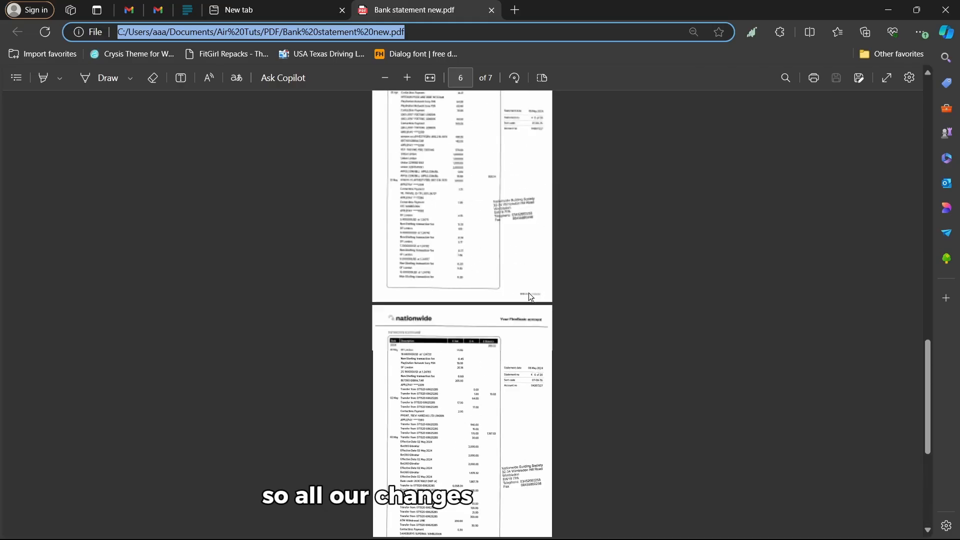